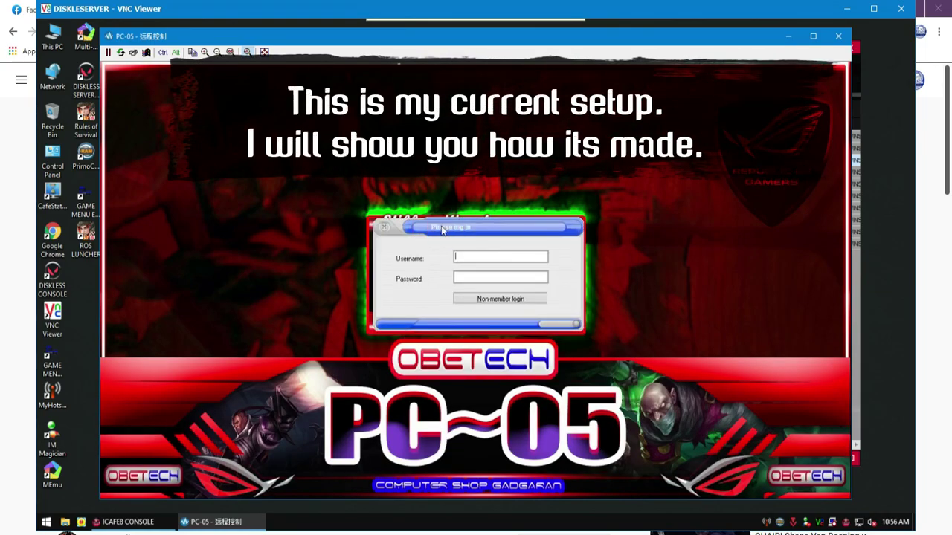
# - Check the lock screens of clients PC-06, PC-09 and PC-10 through remote desktop sessions
pyautogui.click(839, 37)
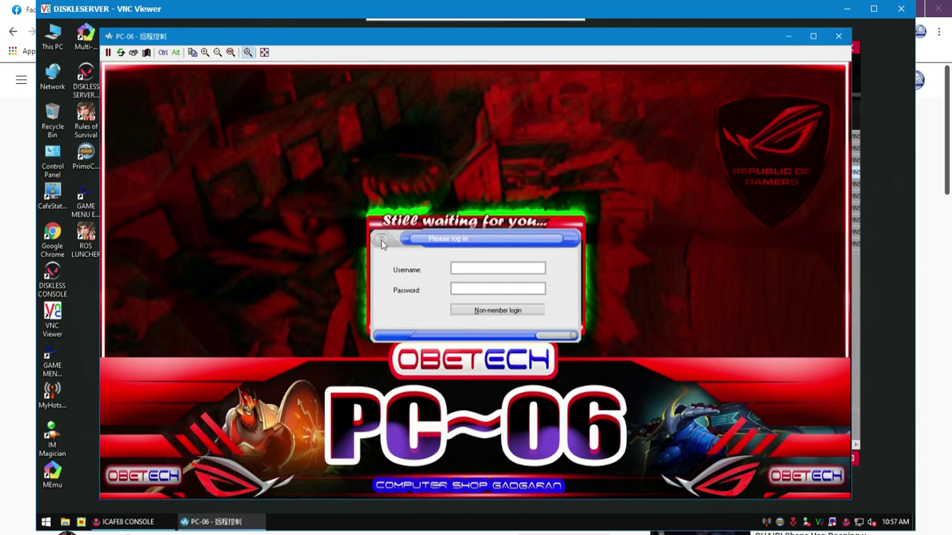
pyautogui.click(837, 38)
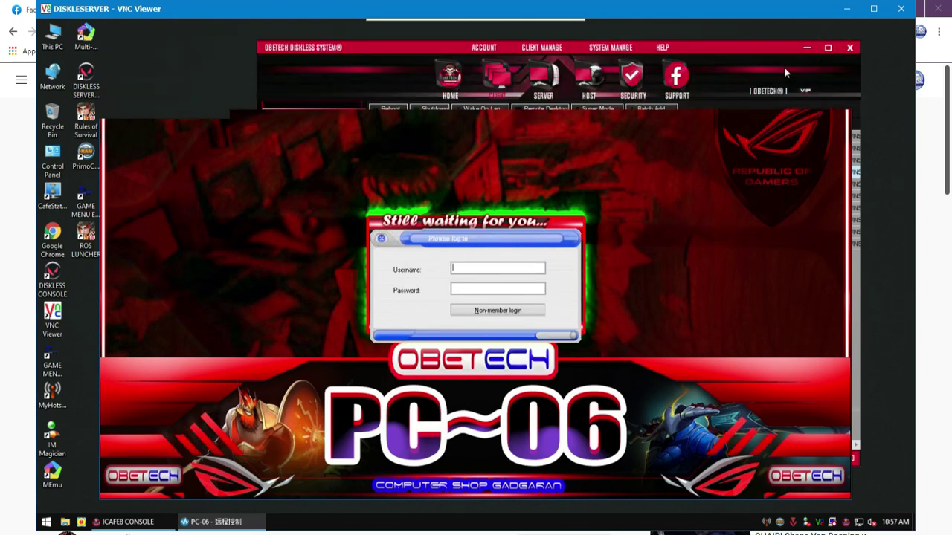
pyautogui.click(543, 108)
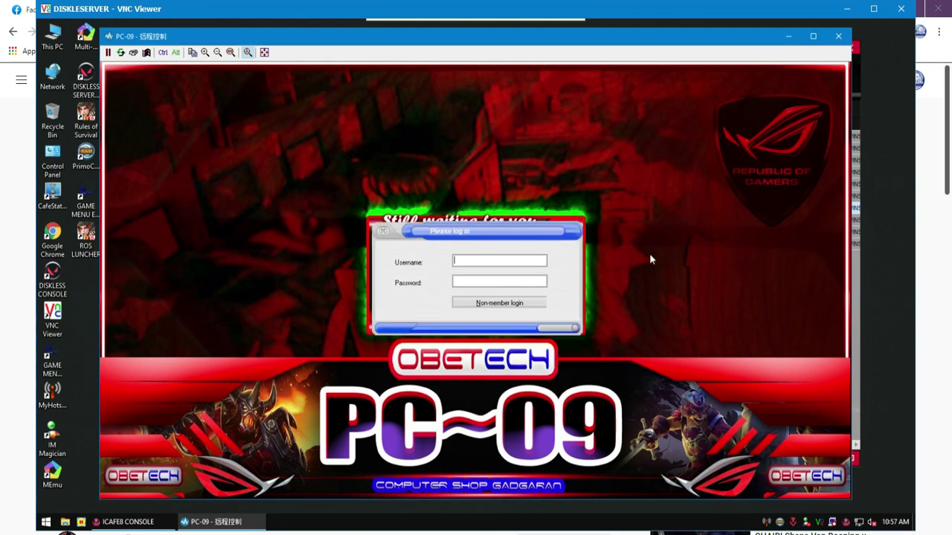
pyautogui.click(837, 36)
pyautogui.click(414, 221)
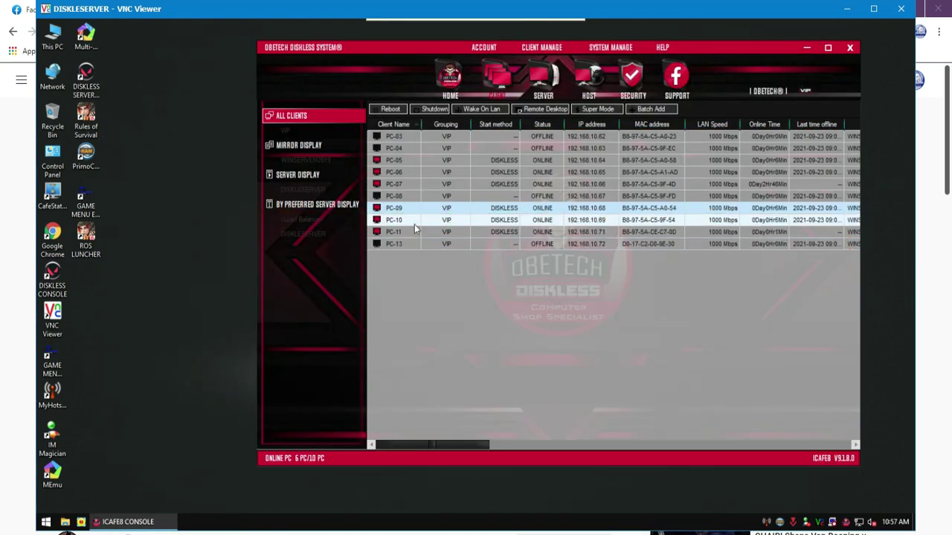
pyautogui.click(528, 110)
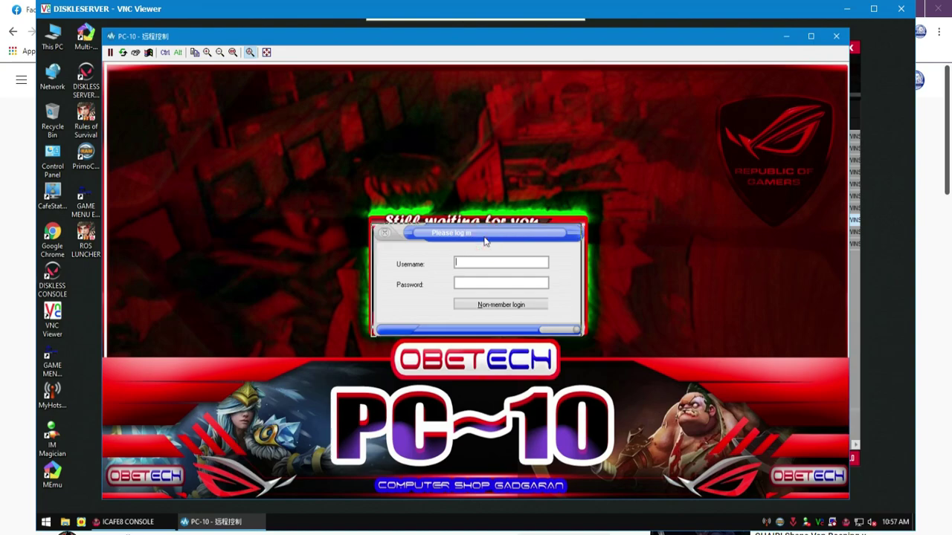
pyautogui.click(837, 37)
# - View the lock screen of PC-11 over remote desktop, and shut down clients PC-09, PC-10 and PC-11
pyautogui.click(414, 232)
pyautogui.click(528, 110)
pyautogui.moveTo(478, 236); pyautogui.dragTo(475, 237)
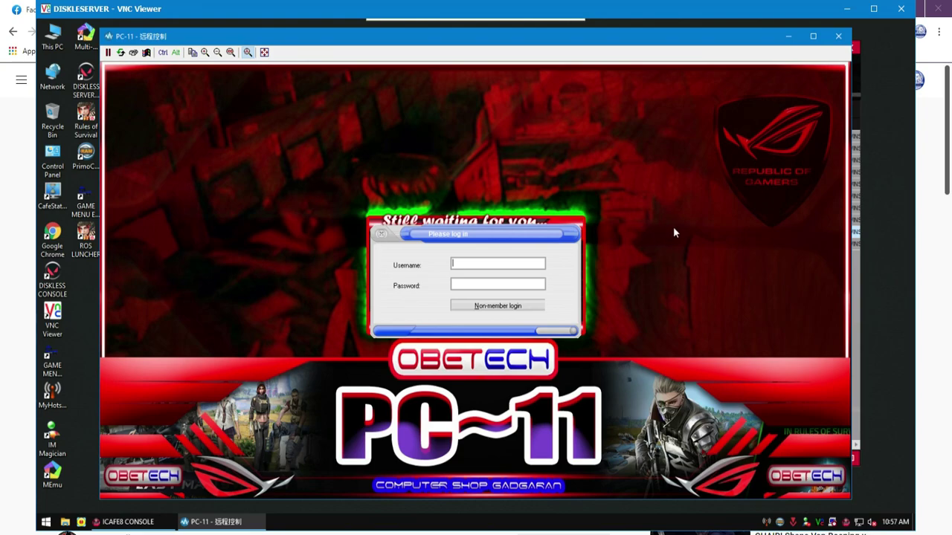
pyautogui.click(839, 37)
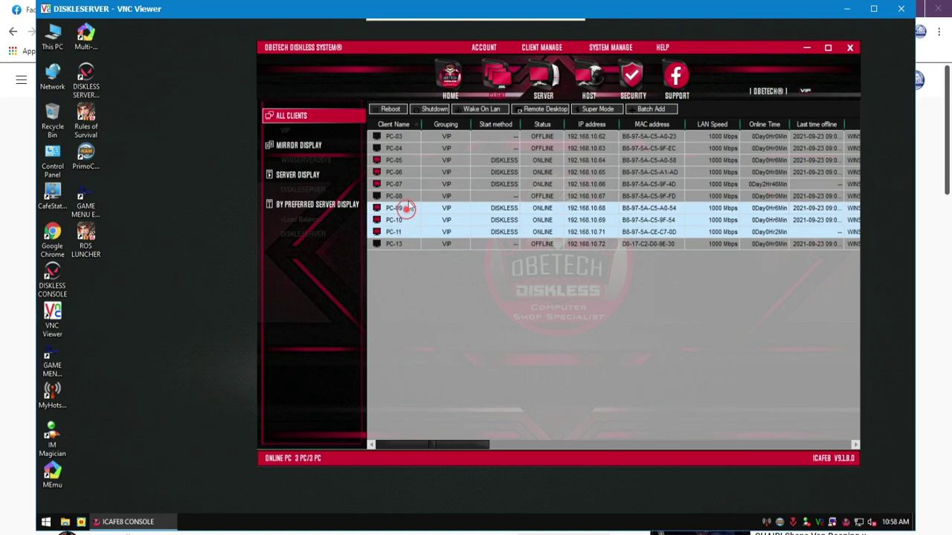
pyautogui.click(440, 112)
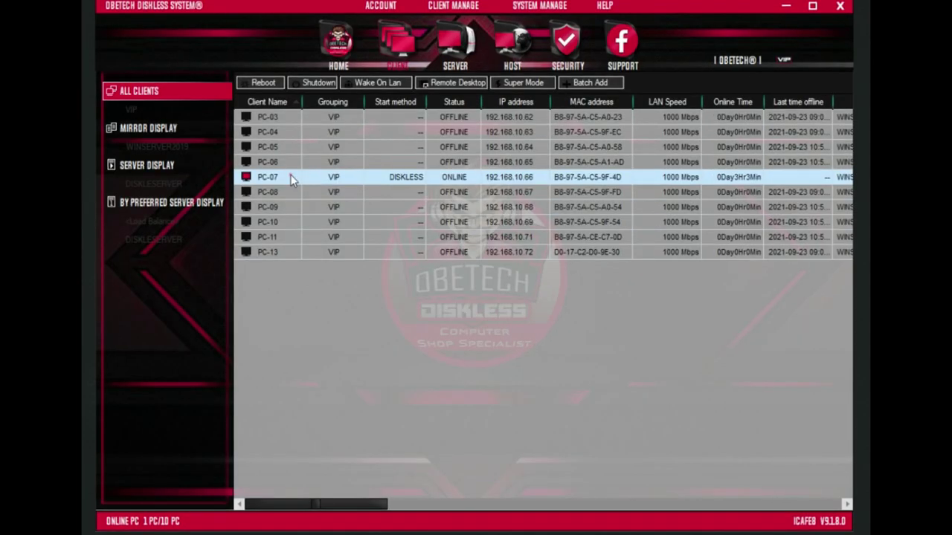
# - Examine the screen resolution in the display settings of client PC-07 and close its settings without changes
pyautogui.doubleClick(413, 184)
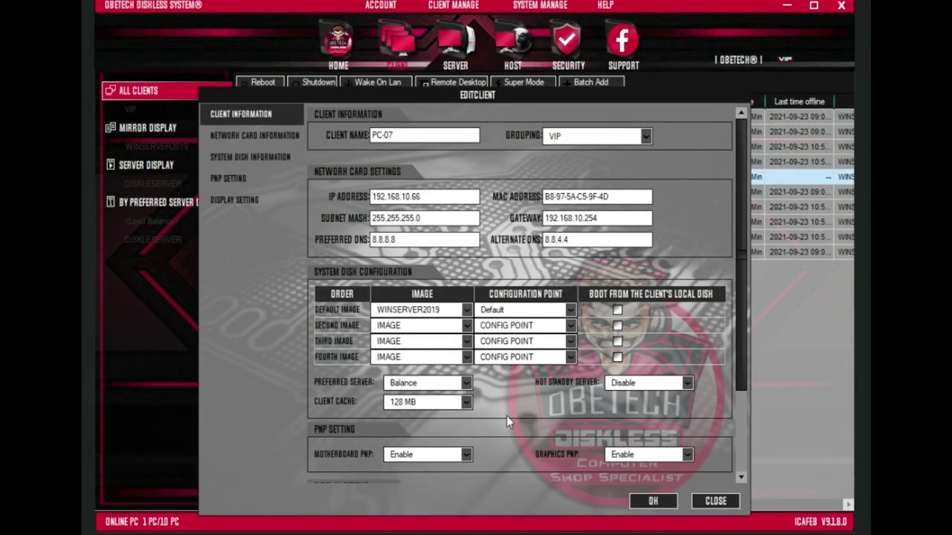
pyautogui.moveTo(749, 298); pyautogui.dragTo(743, 375)
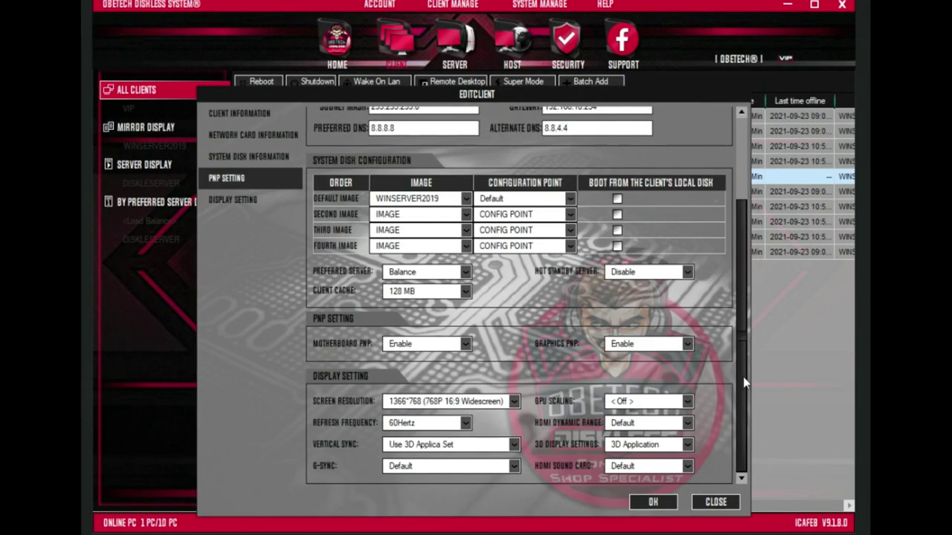
pyautogui.click(514, 401)
pyautogui.click(514, 402)
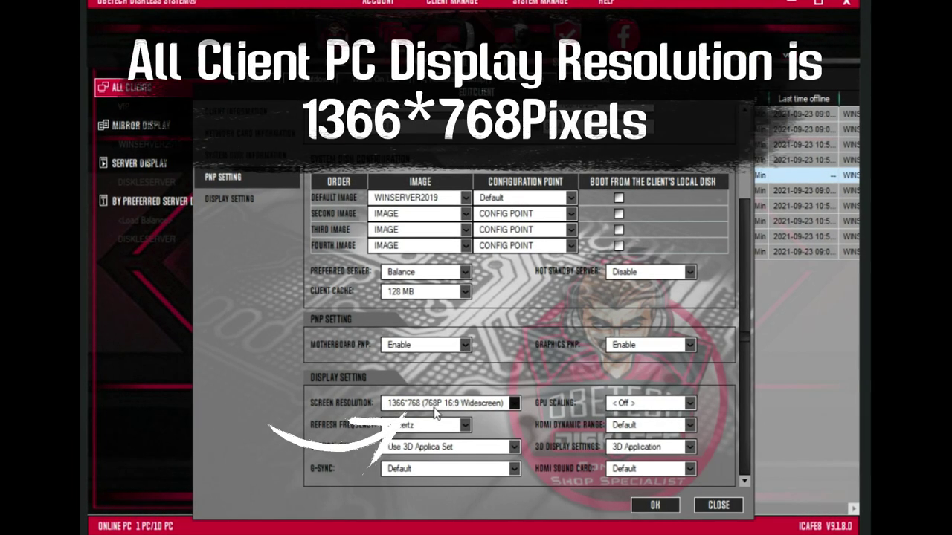
pyautogui.click(717, 508)
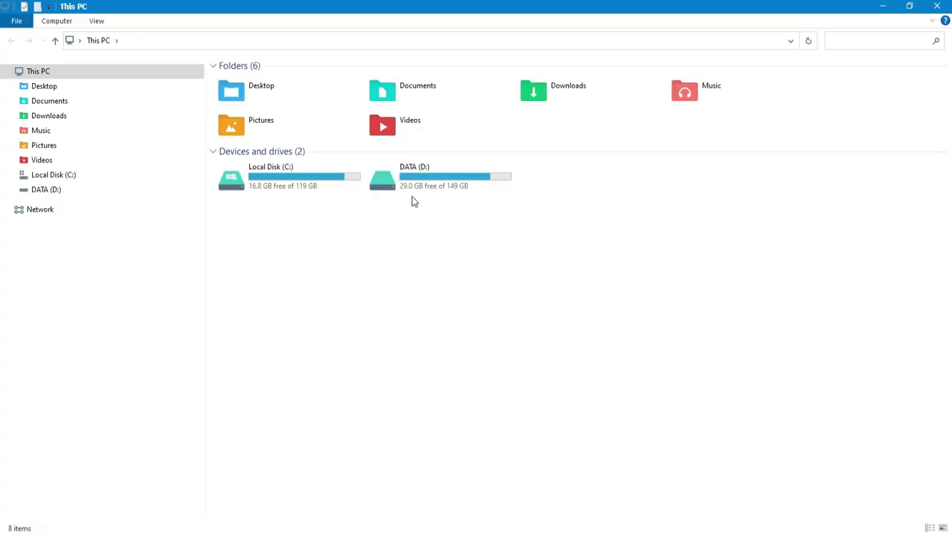
# - Open the wallpaper folder on the DATA (D:) drive
pyautogui.click(408, 180)
pyautogui.rightClick(416, 171)
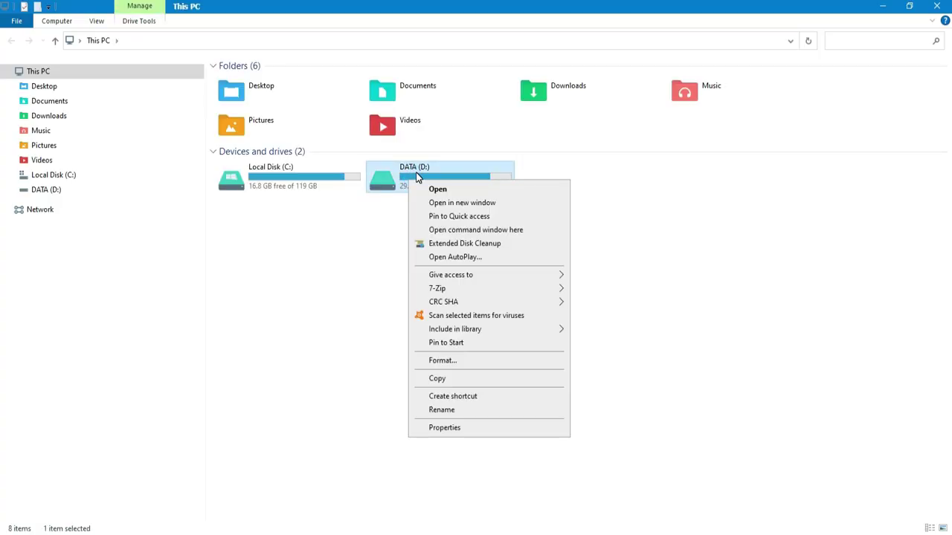
pyautogui.click(436, 191)
pyautogui.rightClick(265, 368)
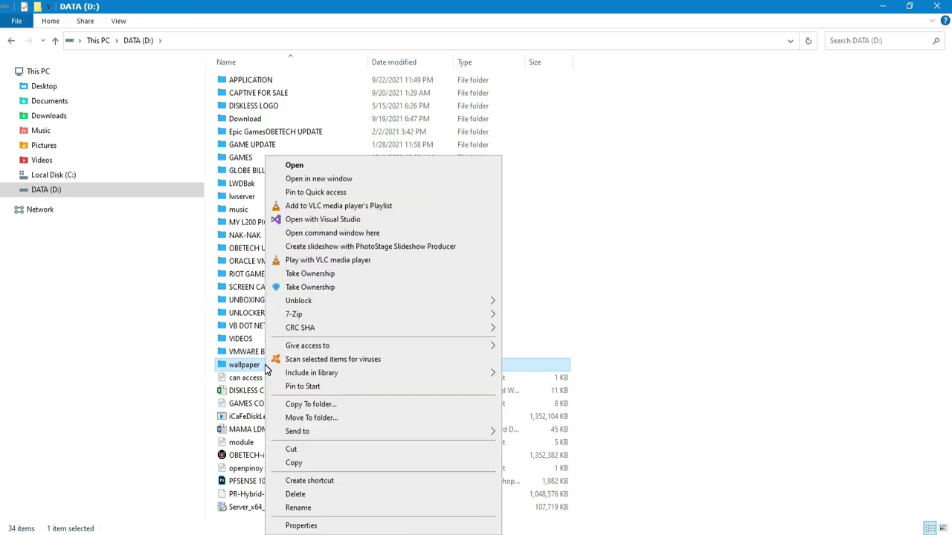
pyautogui.click(290, 166)
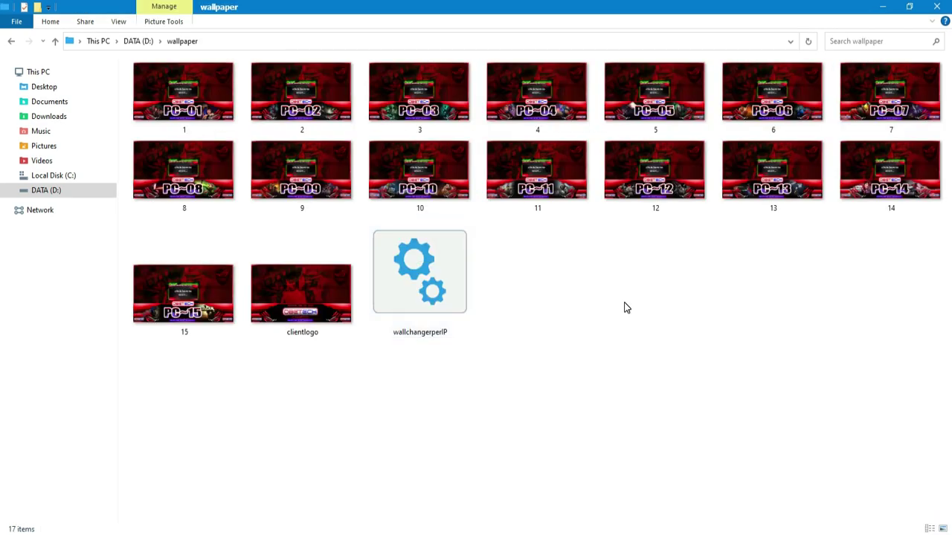
# - Preview the numbered lock screen images 1 through 15 and the clientlogo image, and close the viewer
pyautogui.rightClick(185, 110)
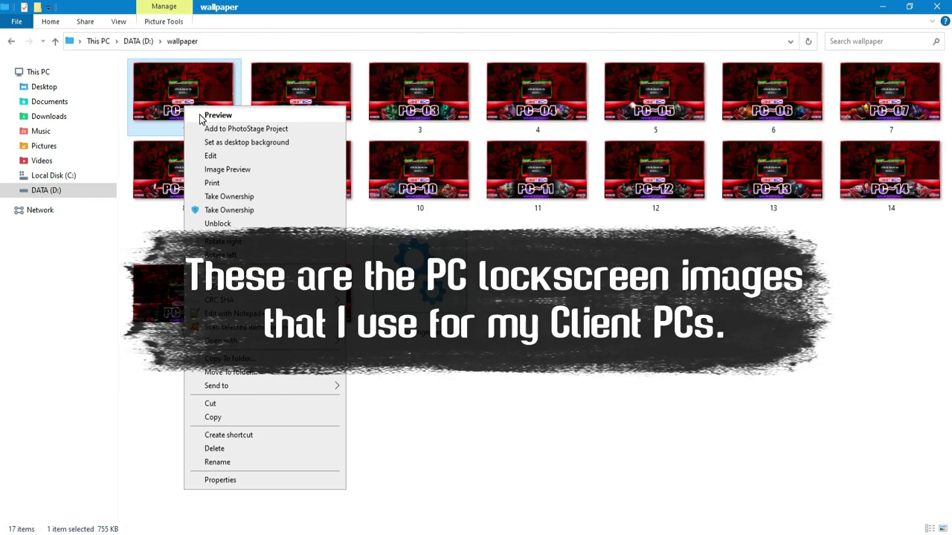
pyautogui.click(217, 115)
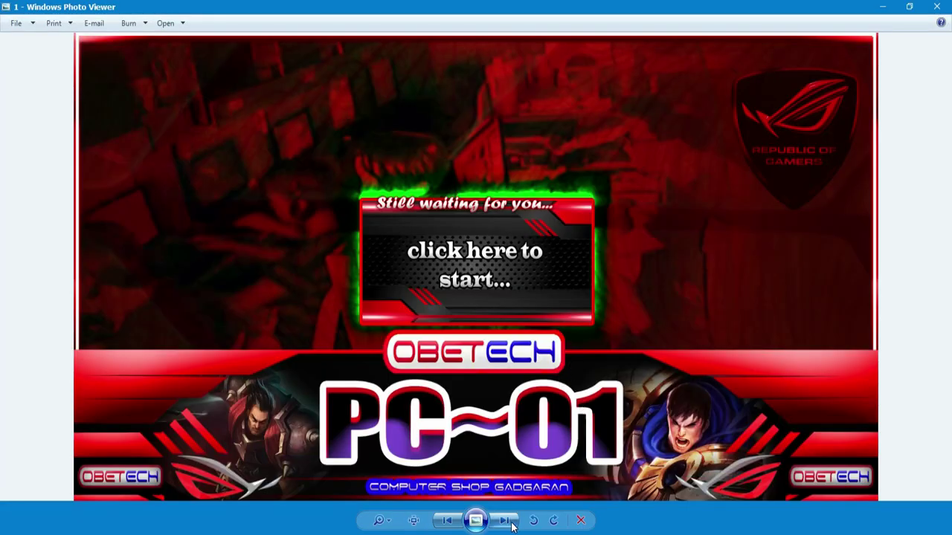
pyautogui.click(504, 520)
pyautogui.click(505, 521)
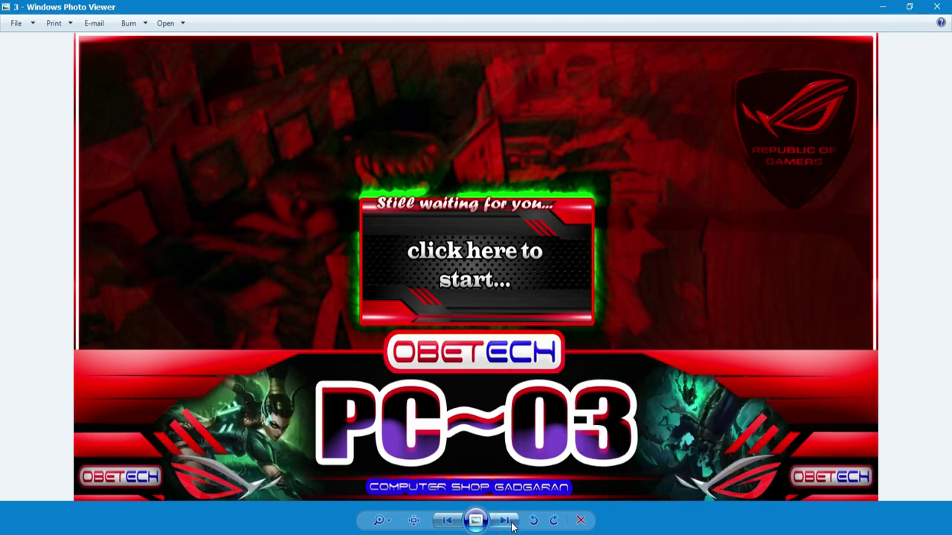
pyautogui.click(506, 520)
pyautogui.click(505, 520)
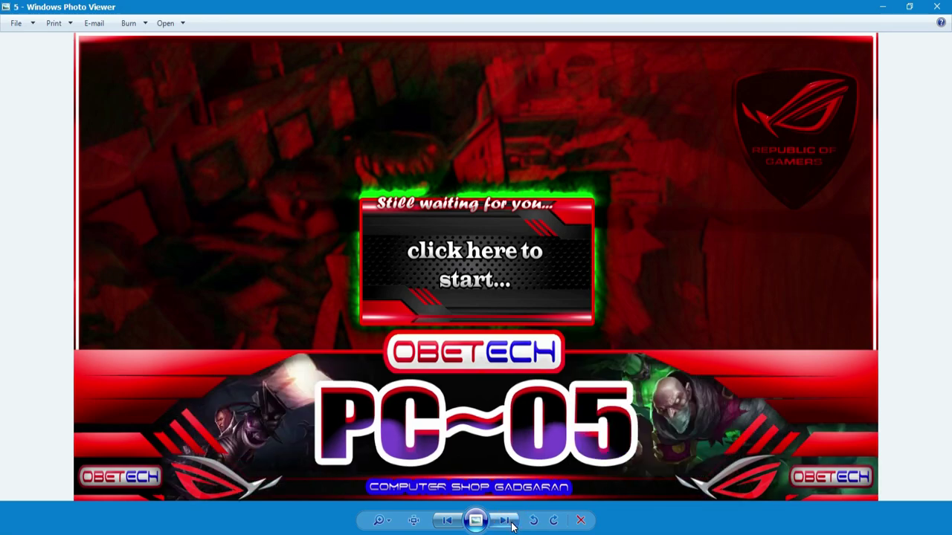
pyautogui.click(505, 520)
pyautogui.click(505, 520)
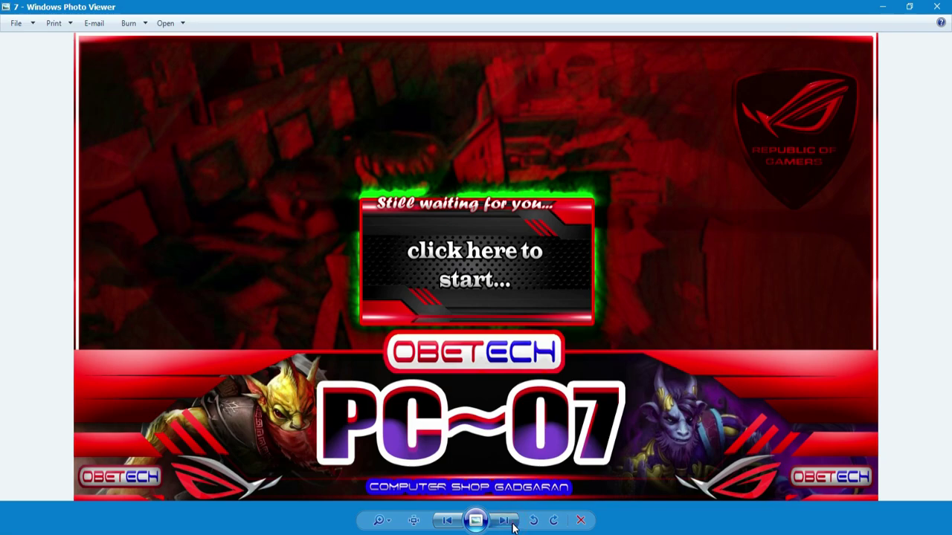
pyautogui.click(506, 520)
pyautogui.click(505, 520)
pyautogui.click(505, 520)
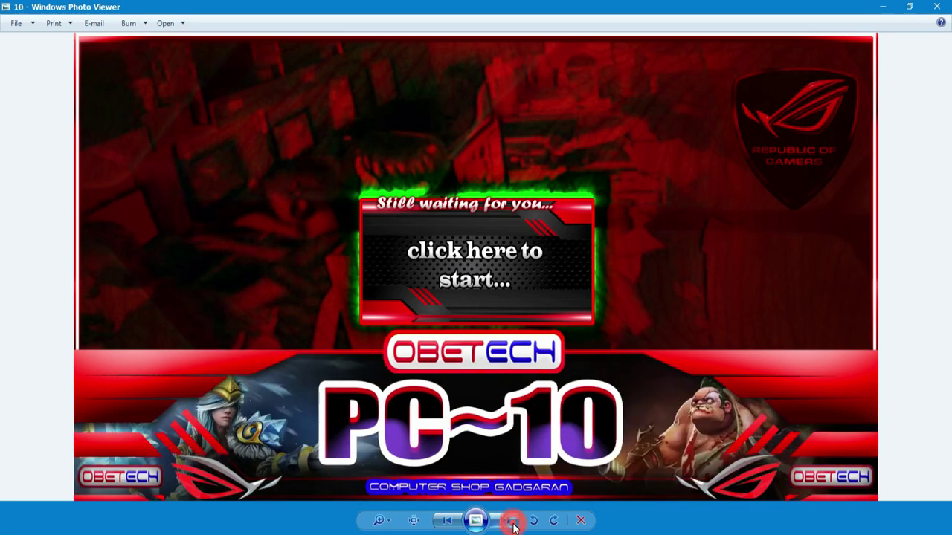
pyautogui.click(505, 521)
pyautogui.click(513, 524)
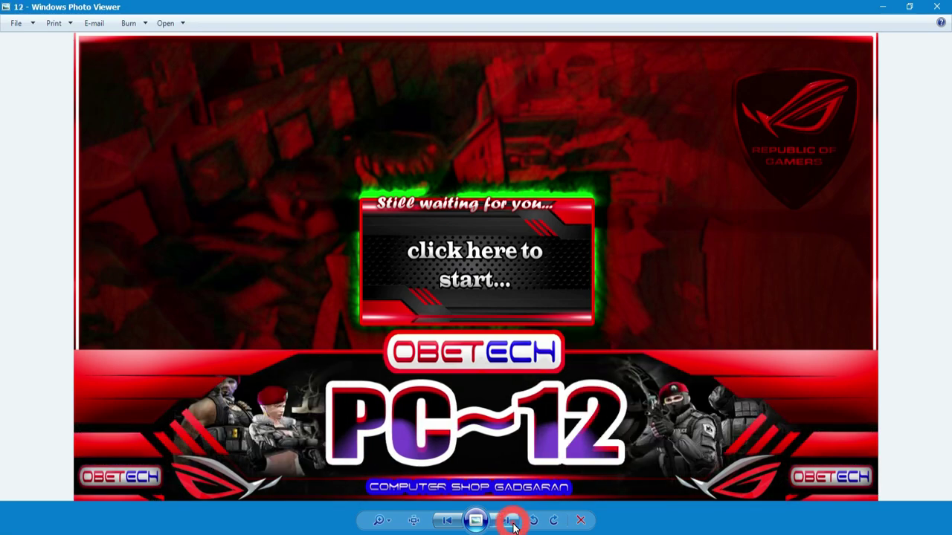
pyautogui.click(513, 524)
pyautogui.click(511, 524)
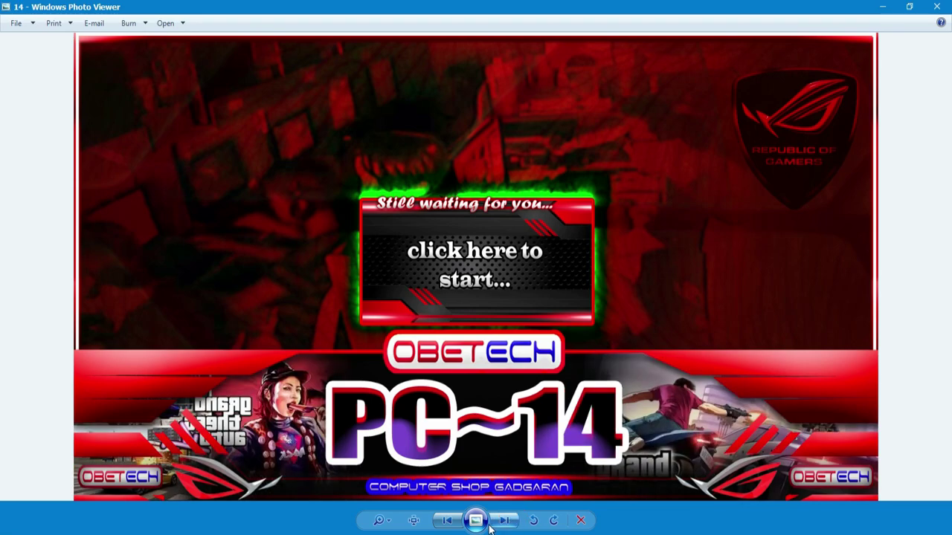
pyautogui.click(445, 522)
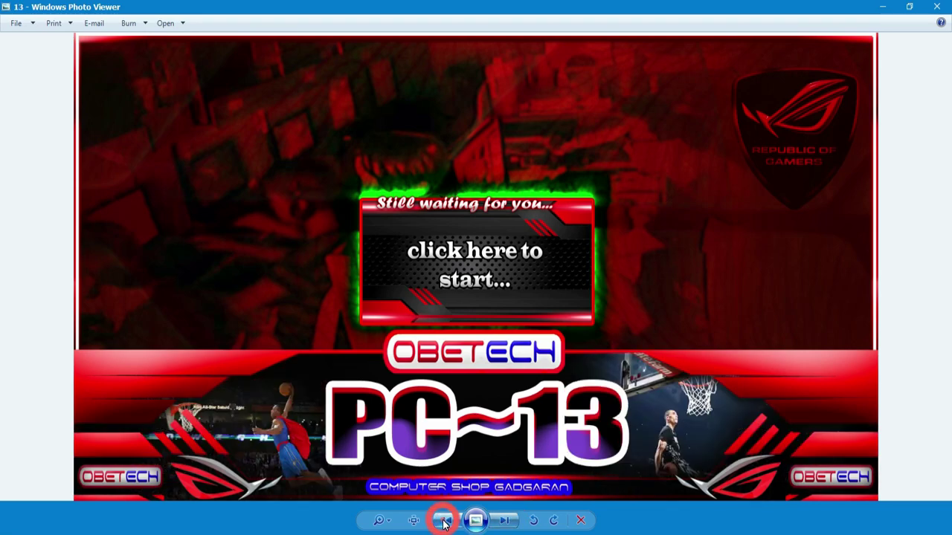
pyautogui.click(501, 523)
pyautogui.click(500, 522)
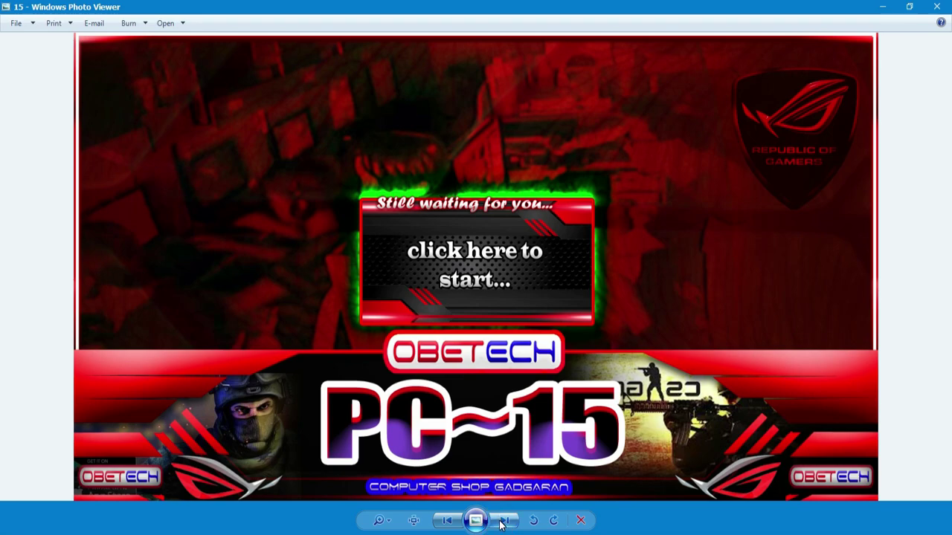
pyautogui.click(500, 523)
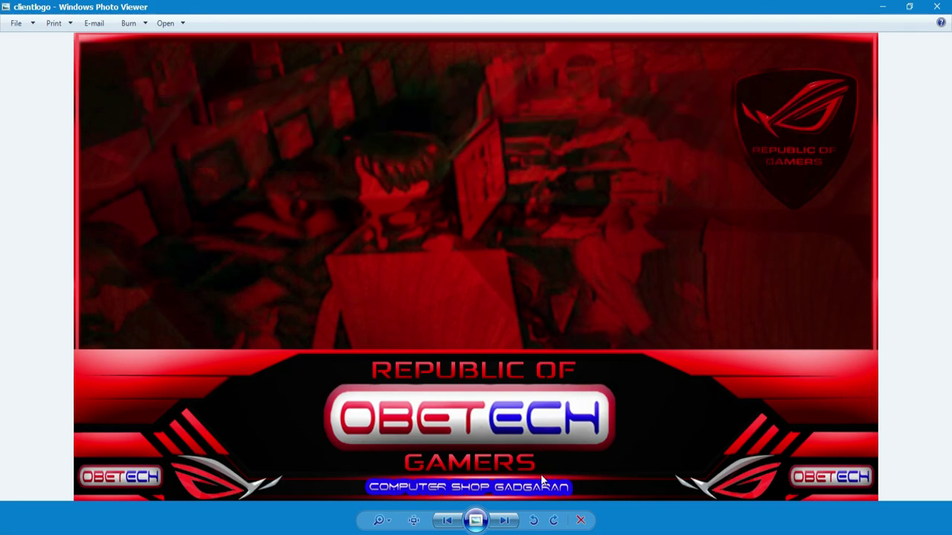
pyautogui.click(506, 520)
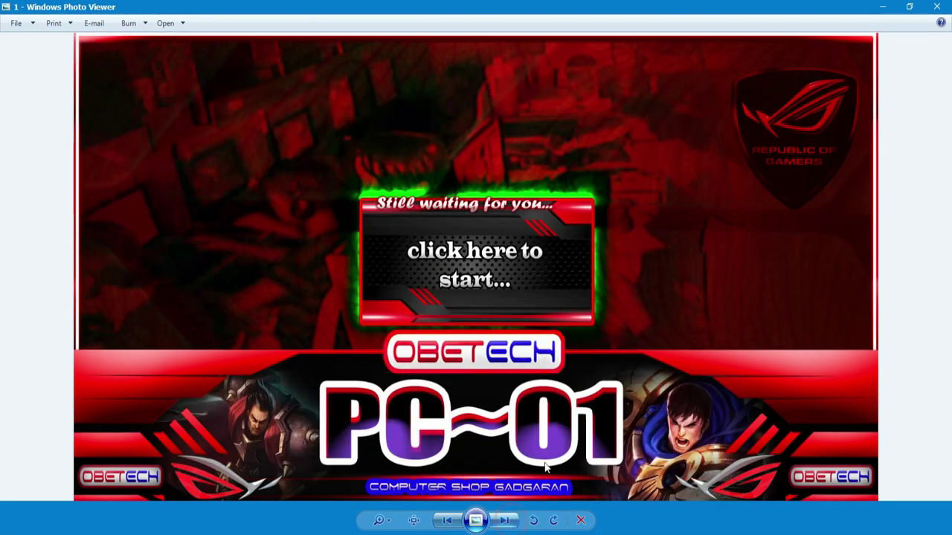
pyautogui.click(944, 13)
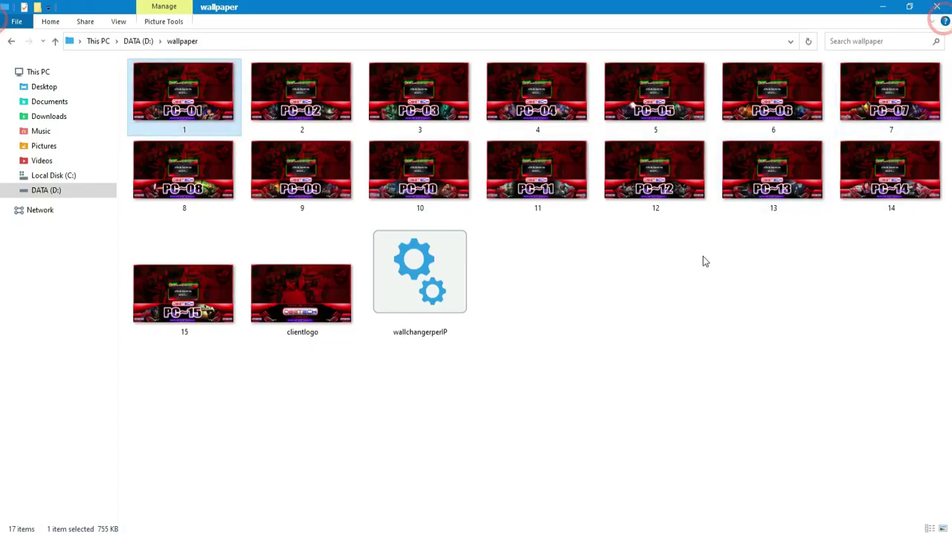
pyautogui.rightClick(622, 309)
pyautogui.click(662, 121)
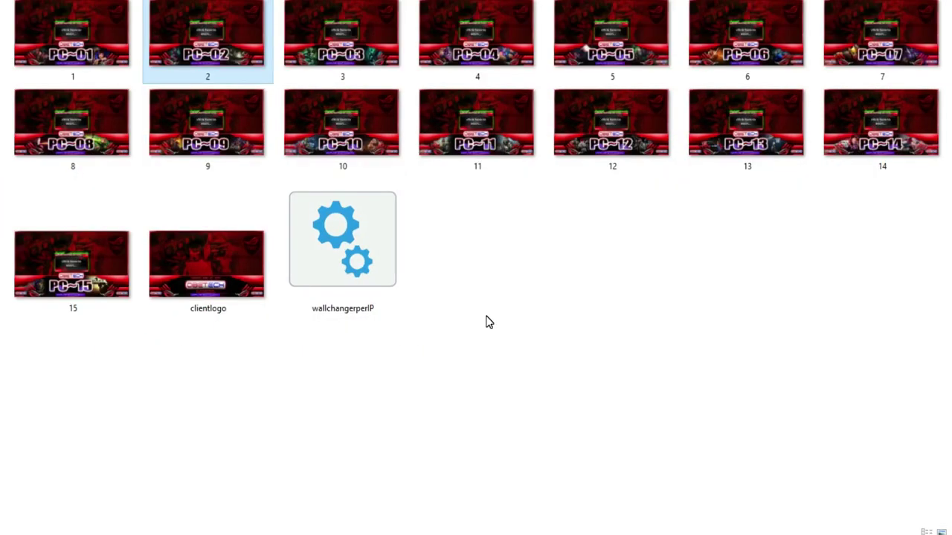
# - Create a folder named PC1 inside the wallpaper folder
pyautogui.rightClick(547, 308)
pyautogui.moveTo(591, 279)
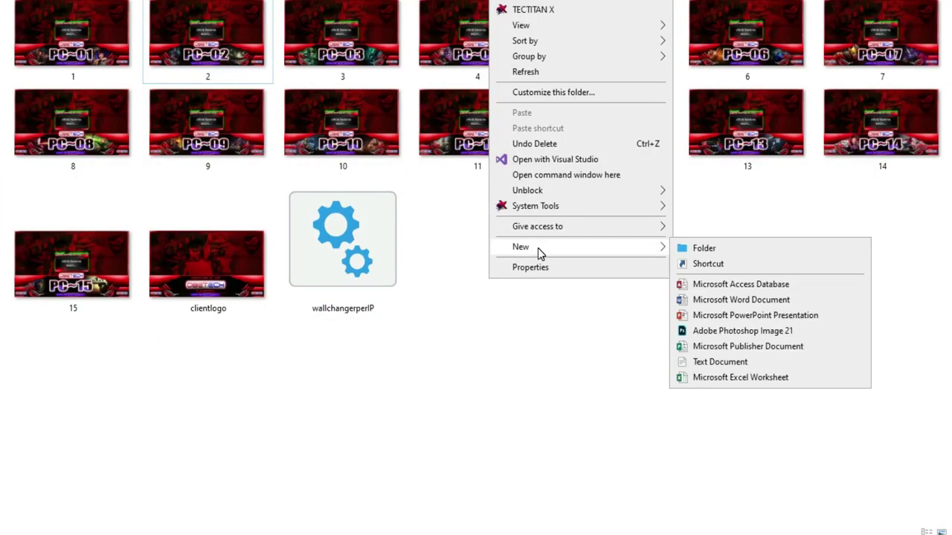
pyautogui.click(712, 250)
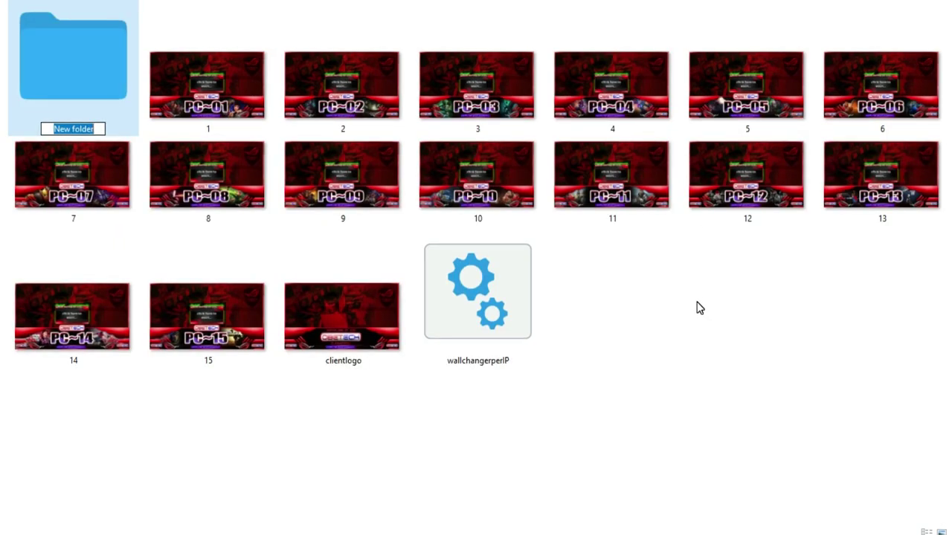
pyautogui.write('PC1')
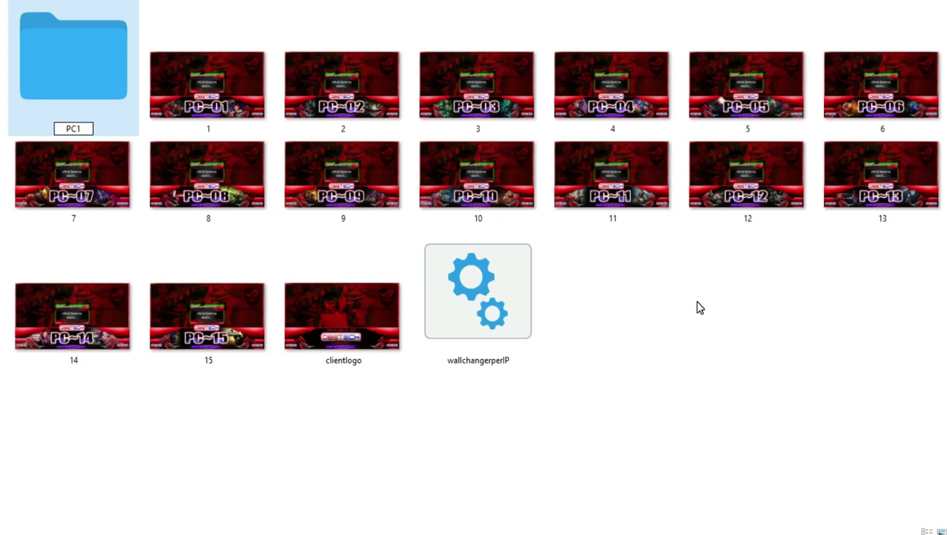
pyautogui.press('Return')
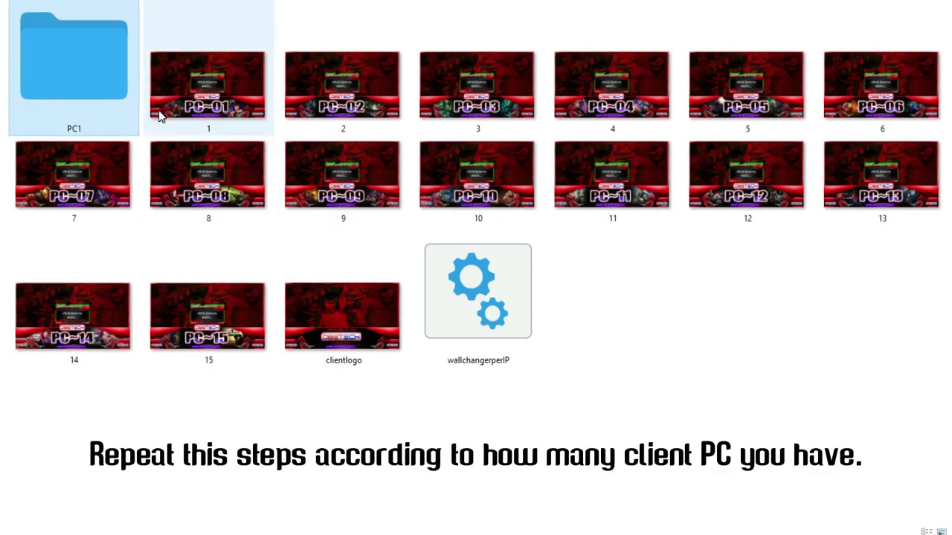
# - Duplicate the PC1 folder inside the wallpaper folder and rename the copy as PC2
pyautogui.hotkey('ctrl', 'v')
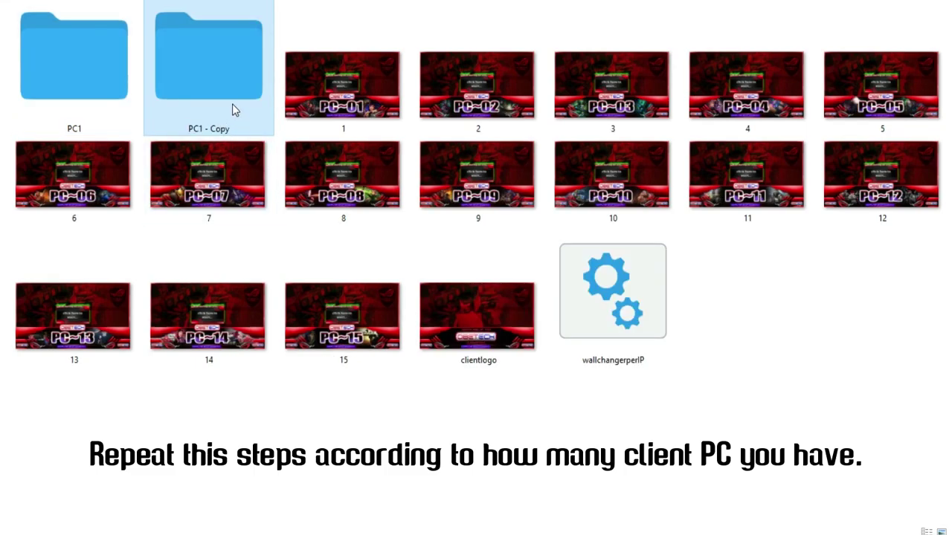
pyautogui.press('F2')
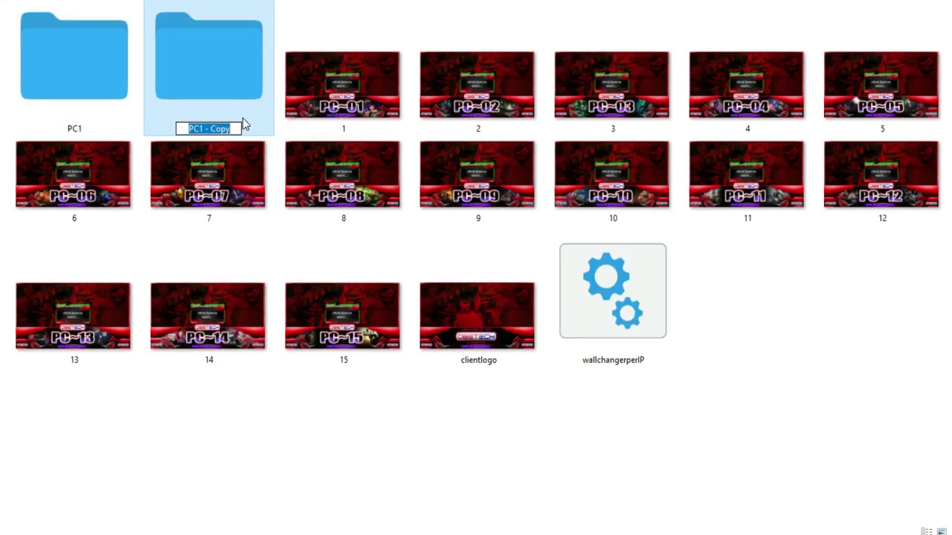
pyautogui.click(234, 130)
pyautogui.press('BackSpace')
pyautogui.press('BackSpace')
pyautogui.press('BackSpace')
pyautogui.press('BackSpace')
pyautogui.press('BackSpace')
pyautogui.press('BackSpace')
pyautogui.press('BackSpace')
pyautogui.write('2')
pyautogui.press('Return')
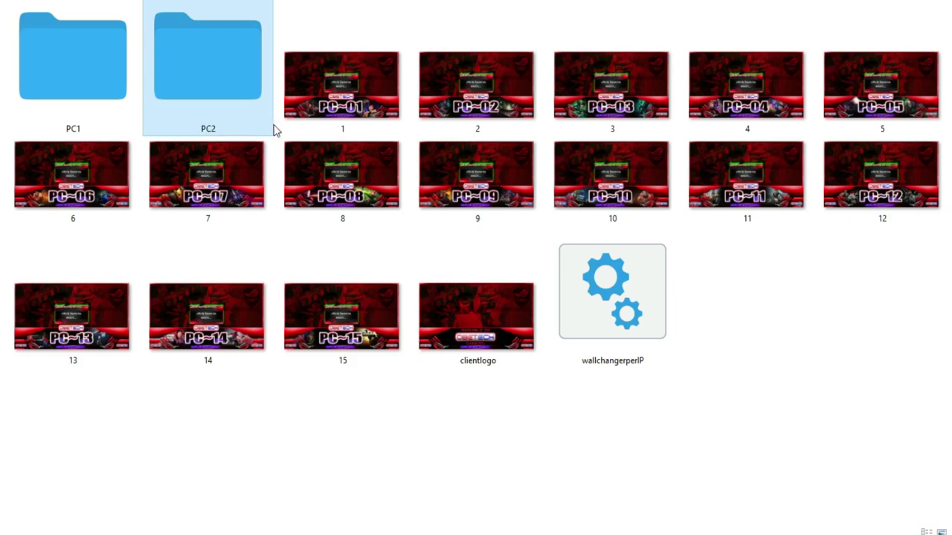
# - Duplicate the PC2 folder in the same location and rename the copy as PC3
pyautogui.hotkey('ctrl', 'c')
pyautogui.hotkey('ctrl', 'v')
pyautogui.press('F2')
pyautogui.click(366, 130)
pyautogui.press('BackSpace')
pyautogui.press('BackSpace')
pyautogui.press('BackSpace')
pyautogui.press('BackSpace')
pyautogui.press('BackSpace')
pyautogui.press('BackSpace')
pyautogui.press('BackSpace')
pyautogui.press('BackSpace')
pyautogui.write('3')
pyautogui.press('Return')
# - Duplicate the PC3 folder in the same location and rename the copy as PC4
pyautogui.hotkey('ctrl', 'c')
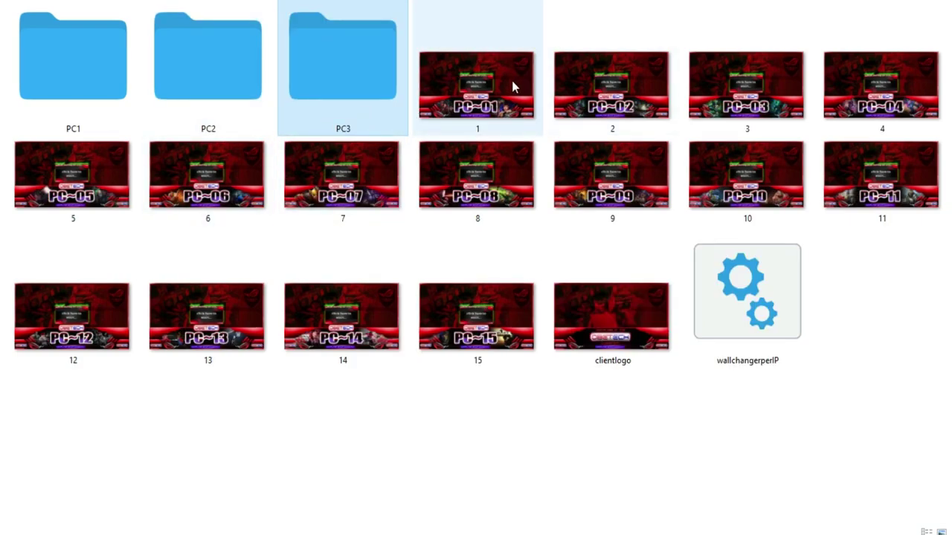
pyautogui.hotkey('ctrl', 'v')
pyautogui.press('F2')
pyautogui.click(501, 132)
pyautogui.press('BackSpace')
pyautogui.press('BackSpace')
pyautogui.press('BackSpace')
pyautogui.press('BackSpace')
pyautogui.press('BackSpace')
pyautogui.press('BackSpace')
pyautogui.press('BackSpace')
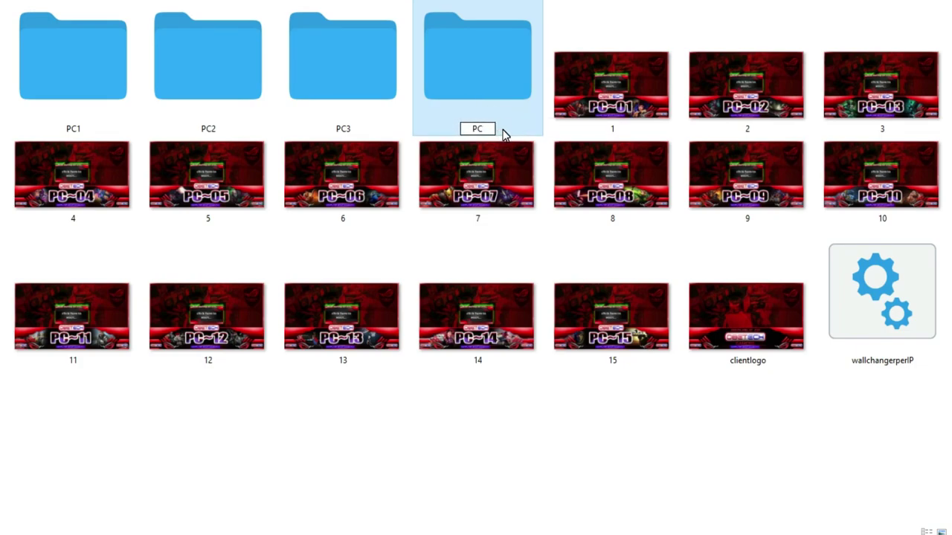
pyautogui.press('Return')
# - Duplicate the PC4 folder in the same location and rename the copy as PC5
pyautogui.hotkey('ctrl', 'c')
pyautogui.hotkey('ctrl', 'v')
pyautogui.press('F2')
pyautogui.press('End')
pyautogui.press('BackSpace')
pyautogui.press('BackSpace')
pyautogui.press('BackSpace')
pyautogui.press('BackSpace')
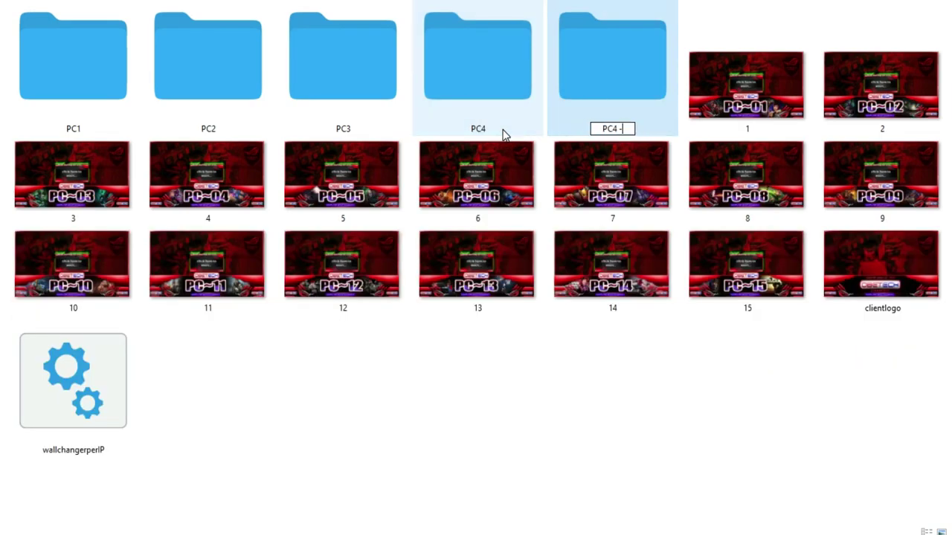
pyautogui.write('5')
pyautogui.press('Return')
# - Duplicate the PC5 folder in the same location and rename the copy as PC6
pyautogui.hotkey('ctrl', 'c')
pyautogui.hotkey('ctrl', 'v')
pyautogui.press('F2')
pyautogui.press('End')
pyautogui.press('BackSpace')
pyautogui.press('BackSpace')
pyautogui.press('BackSpace')
pyautogui.press('BackSpace')
pyautogui.write('6')
pyautogui.press('Return')
# - Duplicate the PC6 folder in the same location and rename the copy as PC7
pyautogui.hotkey('ctrl', 'c')
pyautogui.hotkey('ctrl', 'v')
pyautogui.press('F2')
pyautogui.press('End')
pyautogui.press('BackSpace')
pyautogui.press('BackSpace')
pyautogui.press('BackSpace')
pyautogui.press('BackSpace')
pyautogui.press('BackSpace')
pyautogui.press('BackSpace')
pyautogui.press('BackSpace')
pyautogui.write('7')
pyautogui.press('Return')
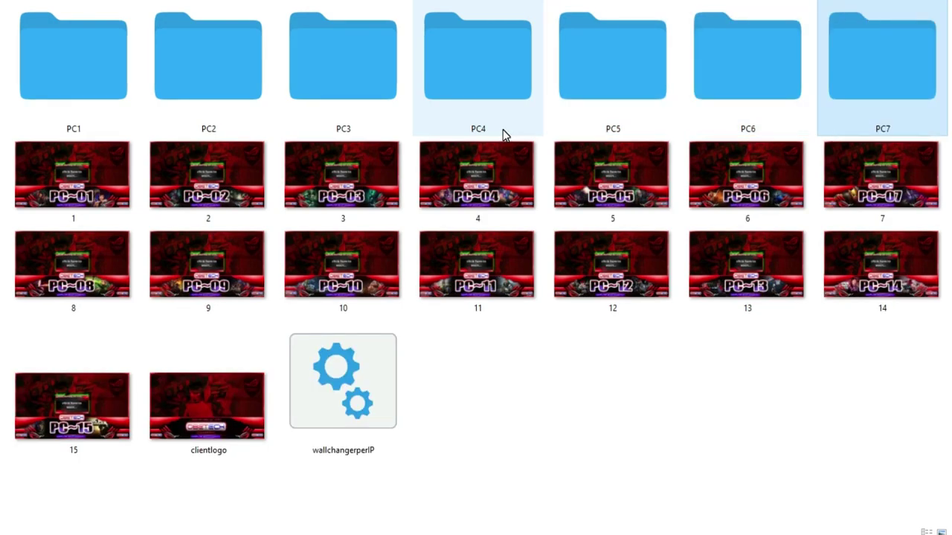
# - Duplicate the PC7 folder in the same location and rename the copy as PC8
pyautogui.hotkey('ctrl', 'c')
pyautogui.hotkey('ctrl', 'v')
pyautogui.press('F2')
pyautogui.press('End')
pyautogui.press('BackSpace')
pyautogui.press('BackSpace')
pyautogui.press('BackSpace')
pyautogui.press('BackSpace')
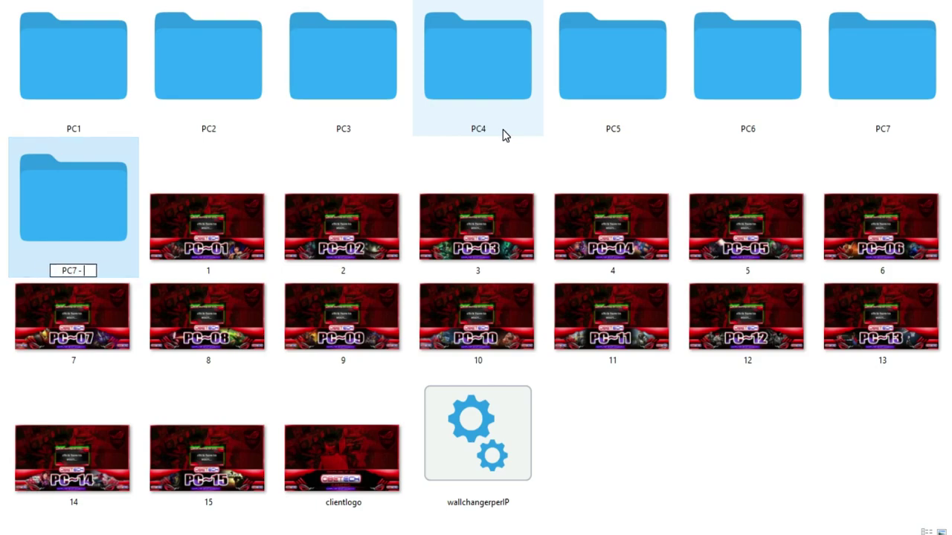
pyautogui.write('8')
pyautogui.press('Return')
# - Duplicate the PC8 folder in the same location and rename the copy as PC9
pyautogui.hotkey('ctrl', 'c')
pyautogui.hotkey('ctrl', 'v')
pyautogui.press('F2')
pyautogui.press('End')
pyautogui.press('BackSpace')
pyautogui.press('BackSpace')
pyautogui.press('BackSpace')
pyautogui.press('BackSpace')
pyautogui.press('BackSpace')
pyautogui.press('BackSpace')
pyautogui.press('BackSpace')
pyautogui.press('BackSpace')
pyautogui.write('9')
pyautogui.press('Return')
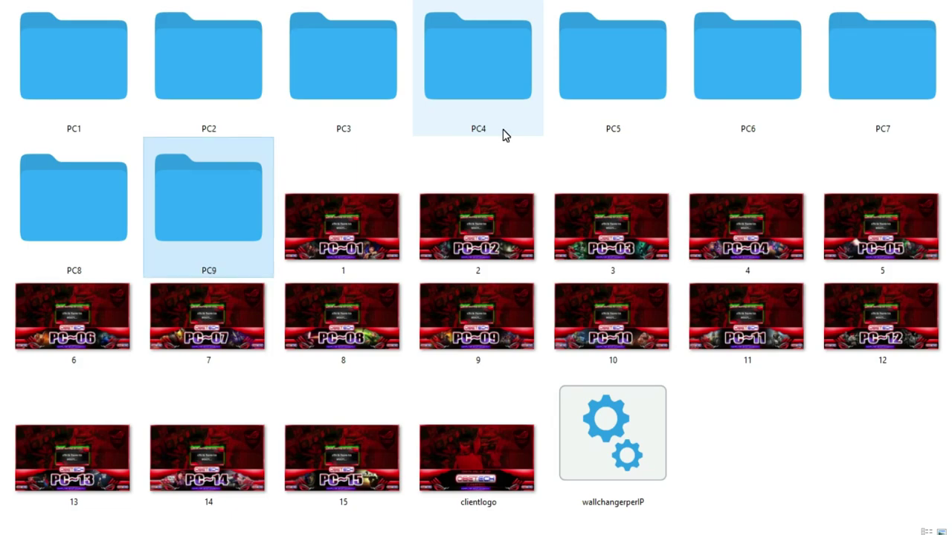
# - Duplicate the PC9 folder in the same location and rename the copy as PC10
pyautogui.hotkey('ctrl', 'c')
pyautogui.hotkey('ctrl', 'v')
pyautogui.press('F2')
pyautogui.press('End')
pyautogui.press('BackSpace')
pyautogui.press('BackSpace')
pyautogui.press('BackSpace')
pyautogui.press('BackSpace')
pyautogui.press('BackSpace')
pyautogui.press('BackSpace')
pyautogui.press('BackSpace')
pyautogui.press('Return')
# - Duplicate the PC10 folder in the same location and rename the copy as PC11
pyautogui.hotkey('ctrl', 'c')
pyautogui.hotkey('ctrl', 'v')
pyautogui.press('F2')
pyautogui.press('End')
pyautogui.press('BackSpace')
pyautogui.press('BackSpace')
pyautogui.press('BackSpace')
pyautogui.press('BackSpace')
pyautogui.press('BackSpace')
pyautogui.press('BackSpace')
pyautogui.press('BackSpace')
pyautogui.press('BackSpace')
pyautogui.write('1')
pyautogui.press('Return')
# - Duplicate the PC11 folder in the same location and rename the copy as PC12
pyautogui.hotkey('ctrl', 'c')
pyautogui.hotkey('ctrl', 'v')
pyautogui.press('F2')
pyautogui.press('End')
pyautogui.press('BackSpace')
pyautogui.press('BackSpace')
pyautogui.press('BackSpace')
pyautogui.press('BackSpace')
pyautogui.press('BackSpace')
pyautogui.press('BackSpace')
pyautogui.press('BackSpace')
pyautogui.press('BackSpace')
pyautogui.write('2')
pyautogui.press('Return')
# - Duplicate the PC12 folder in the same location and rename the copy as PC13
pyautogui.hotkey('ctrl', 'c')
pyautogui.hotkey('ctrl', 'v')
pyautogui.press('F2')
pyautogui.press('End')
pyautogui.press('BackSpace')
pyautogui.press('BackSpace')
pyautogui.press('BackSpace')
pyautogui.press('BackSpace')
pyautogui.press('BackSpace')
pyautogui.write('3')
pyautogui.press('Return')
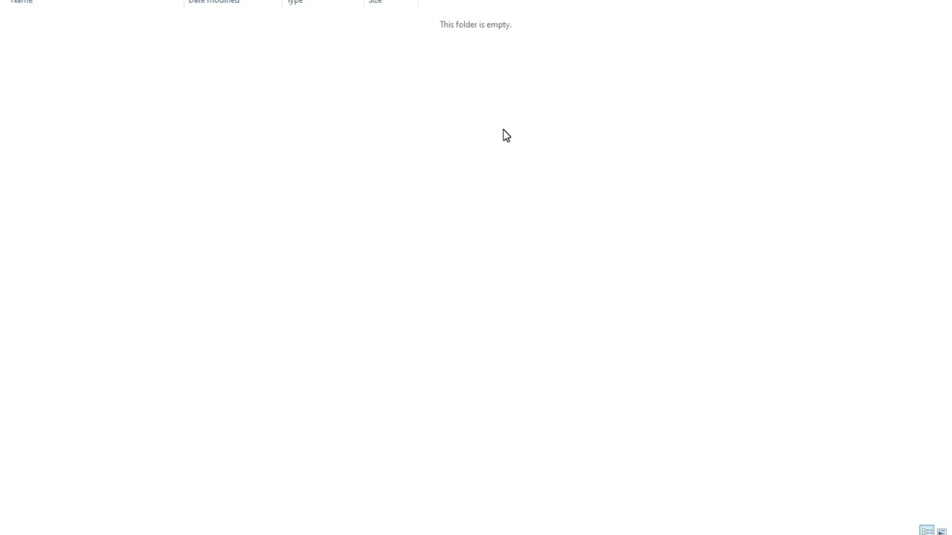
# - Duplicate the PC13 folder in the same location and rename the copy as PC14
pyautogui.hotkey('ctrl', 'c')
pyautogui.hotkey('ctrl', 'v')
pyautogui.press('F2')
pyautogui.press('End')
pyautogui.press('BackSpace')
pyautogui.press('BackSpace')
pyautogui.press('BackSpace')
pyautogui.press('BackSpace')
pyautogui.press('BackSpace')
pyautogui.press('BackSpace')
pyautogui.press('BackSpace')
pyautogui.press('BackSpace')
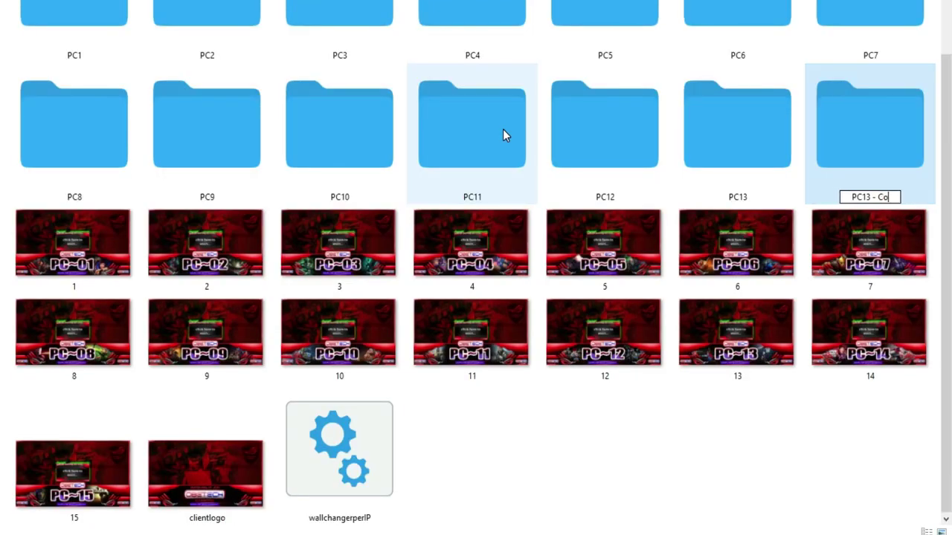
pyautogui.write('4')
pyautogui.press('Return')
# - Duplicate the PC14 folder in the same location and rename the copy as PC15
pyautogui.hotkey('ctrl', 'c')
pyautogui.hotkey('ctrl', 'v')
pyautogui.press('F2')
pyautogui.press('End')
pyautogui.press('BackSpace')
pyautogui.press('BackSpace')
pyautogui.press('BackSpace')
pyautogui.write('5')
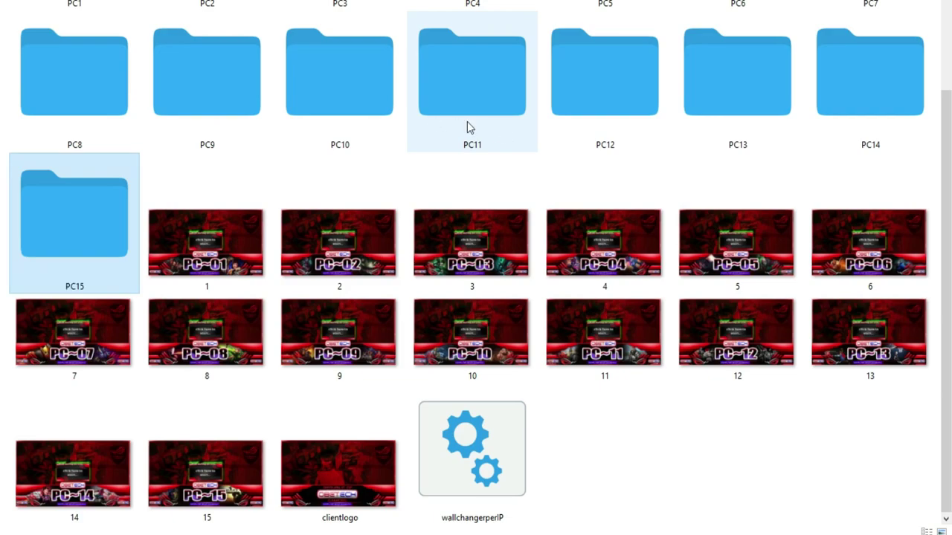
pyautogui.click(638, 432)
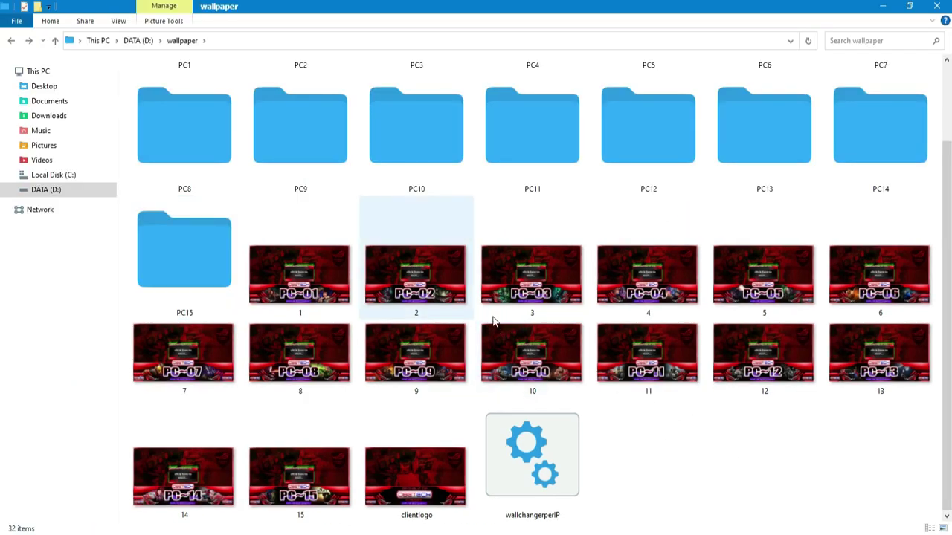
# - Review the numbered client folders from PC1 to PC15 in the wallpaper folder
pyautogui.scroll(2, 595, 276)
pyautogui.click(228, 131)
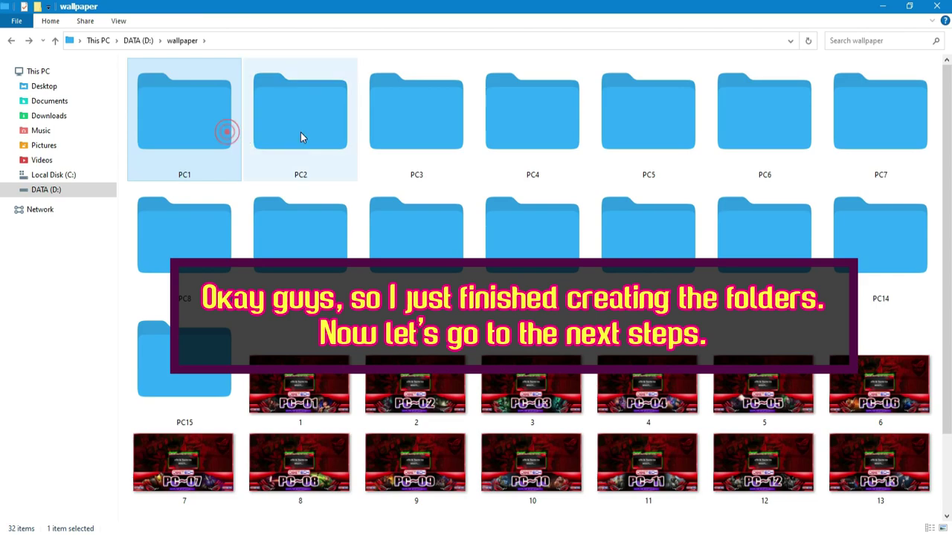
pyautogui.click(389, 124)
pyautogui.click(620, 127)
pyautogui.click(765, 129)
pyautogui.click(832, 129)
pyautogui.click(862, 245)
pyautogui.click(647, 234)
pyautogui.click(532, 234)
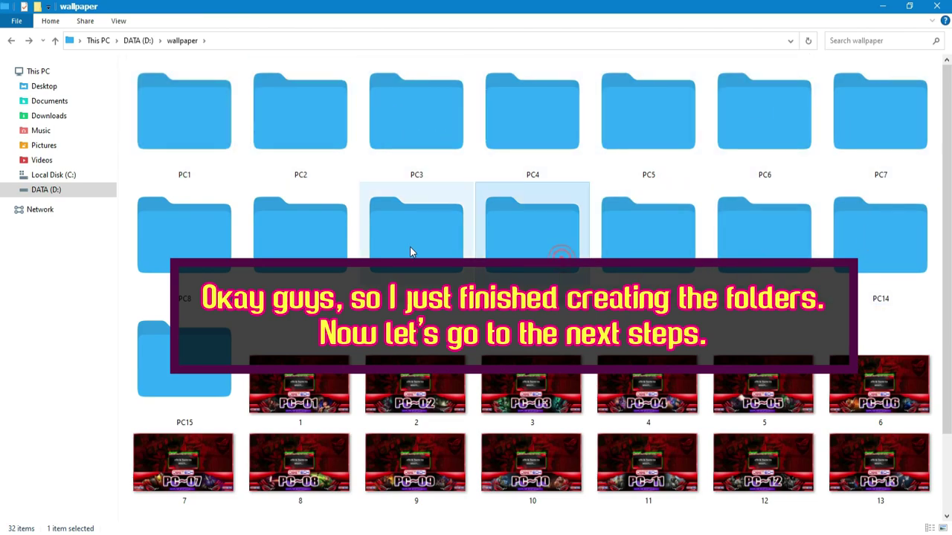
pyautogui.click(300, 236)
pyautogui.click(184, 365)
pyautogui.scroll(-2, 402, 349)
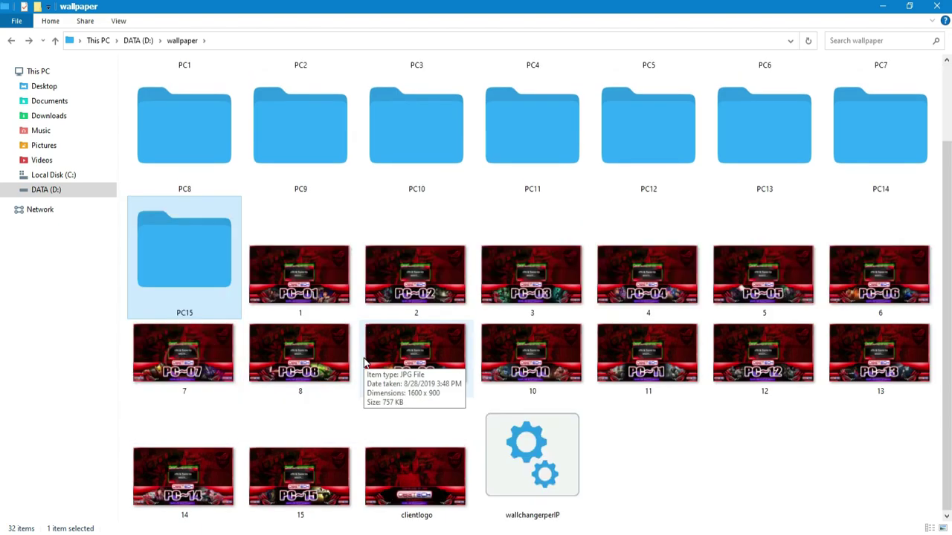
pyautogui.click(742, 433)
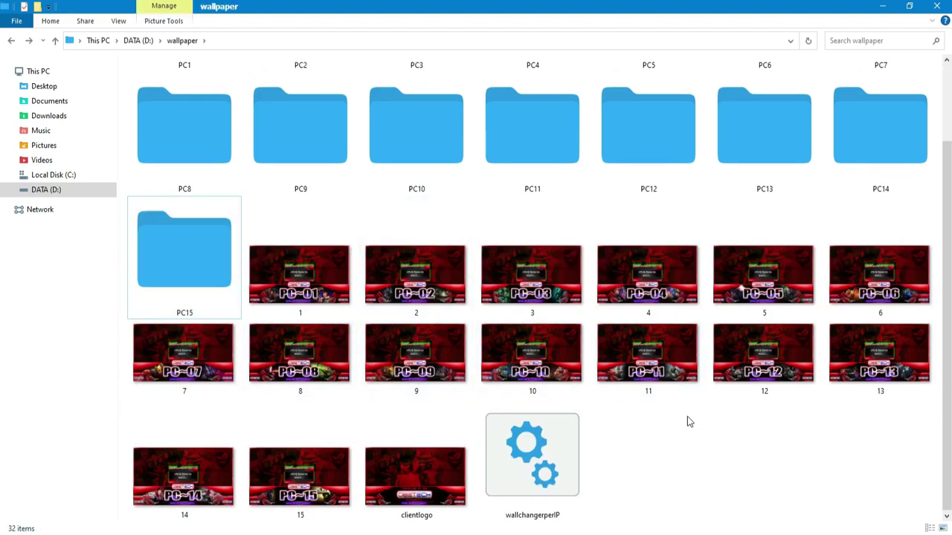
# - Move images 1, 2 and 3 into the matching folders PC1, PC2 and PC3
pyautogui.click(309, 305)
pyautogui.moveTo(316, 297); pyautogui.dragTo(286, 217)
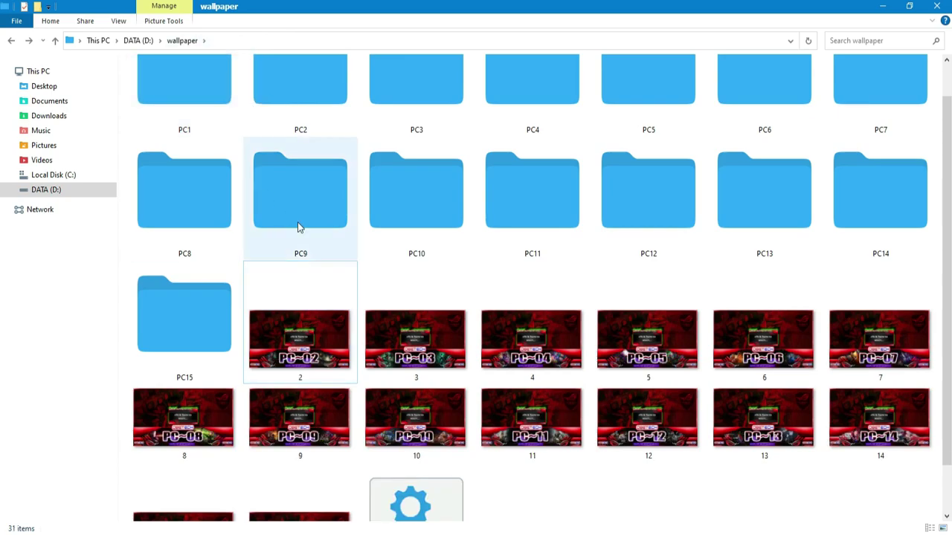
pyautogui.moveTo(296, 240); pyautogui.dragTo(294, 88)
pyautogui.scroll(1, 479, 147)
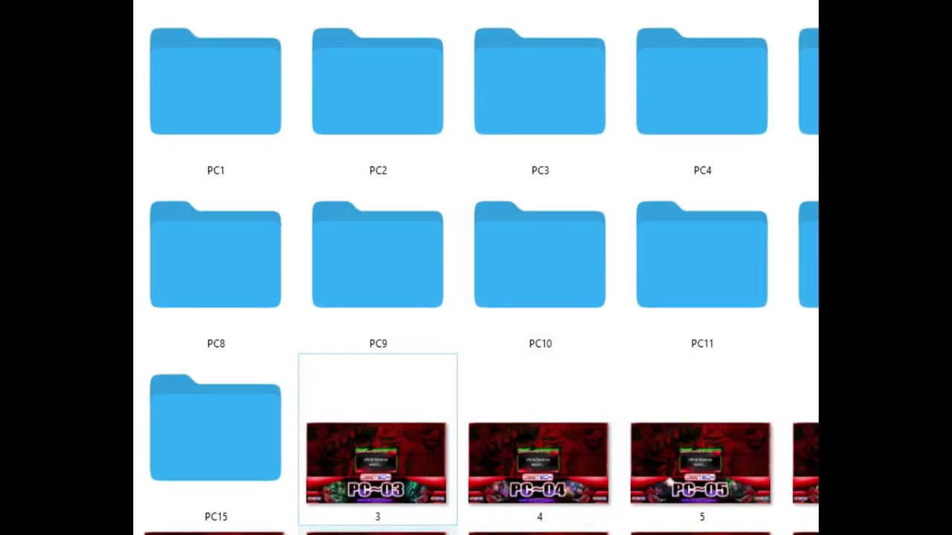
pyautogui.click(356, 486)
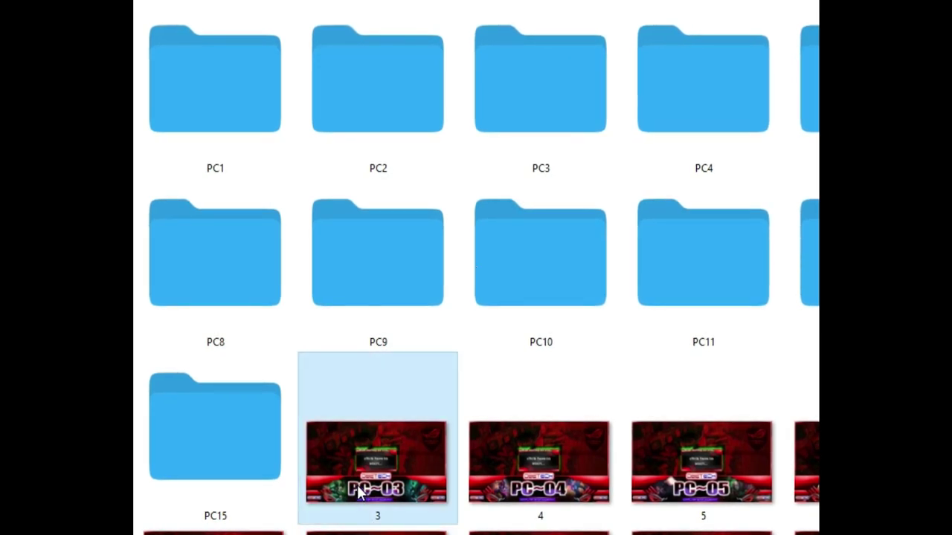
pyautogui.moveTo(357, 483); pyautogui.dragTo(535, 104)
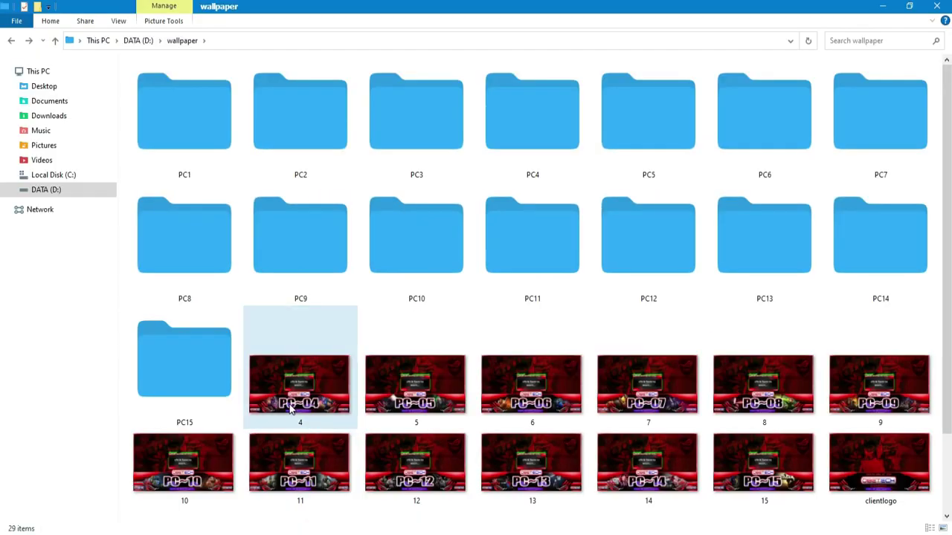
# - Move images 4 to 15 into their matching folders PC4 to PC15 and refresh the wallpaper folder
pyautogui.moveTo(292, 409); pyautogui.dragTo(645, 168)
pyautogui.moveTo(300, 394); pyautogui.dragTo(762, 143)
pyautogui.moveTo(323, 408); pyautogui.dragTo(874, 145)
pyautogui.moveTo(331, 382); pyautogui.dragTo(191, 255)
pyautogui.moveTo(312, 390); pyautogui.dragTo(303, 276)
pyautogui.moveTo(327, 387); pyautogui.dragTo(417, 245)
pyautogui.moveTo(335, 374); pyautogui.dragTo(657, 286)
pyautogui.moveTo(312, 386); pyautogui.dragTo(780, 246)
pyautogui.moveTo(312, 386); pyautogui.dragTo(200, 395)
pyautogui.rightClick(658, 437)
pyautogui.click(663, 252)
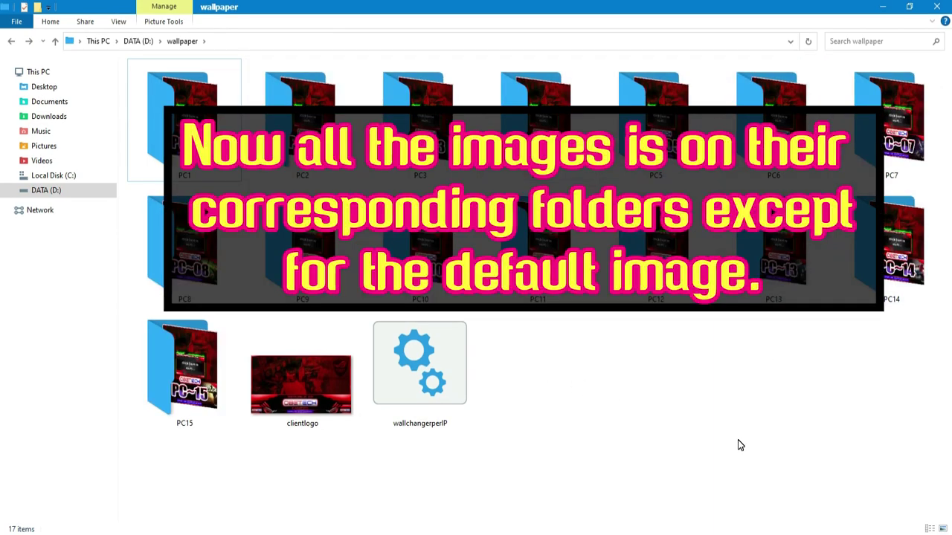
# - Check the file properties of the default image clientlogo
pyautogui.click(301, 383)
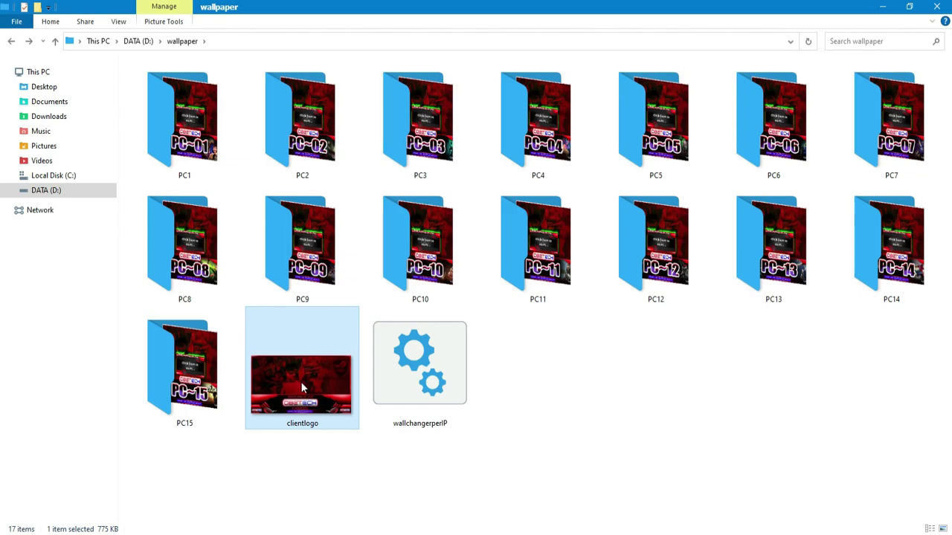
pyautogui.rightClick(302, 385)
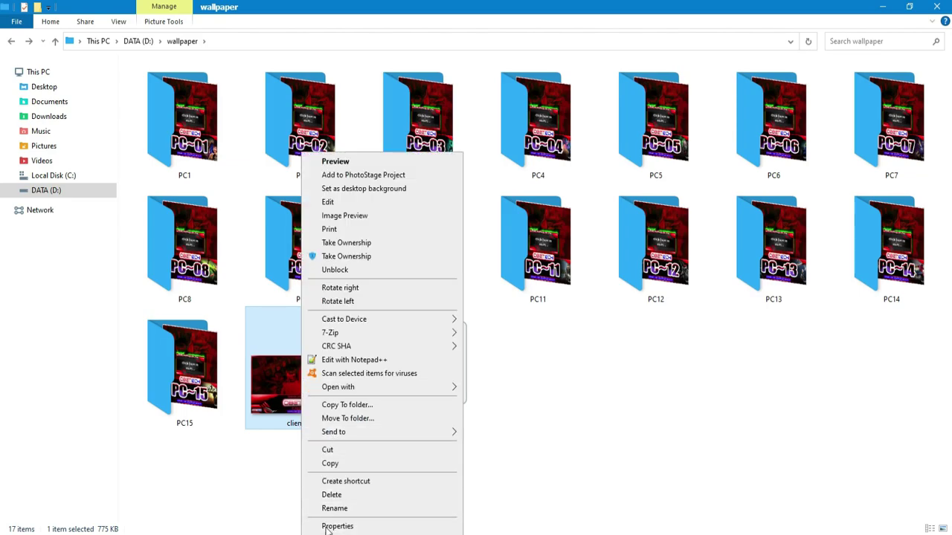
pyautogui.click(437, 525)
pyautogui.moveTo(416, 231); pyautogui.dragTo(418, 166)
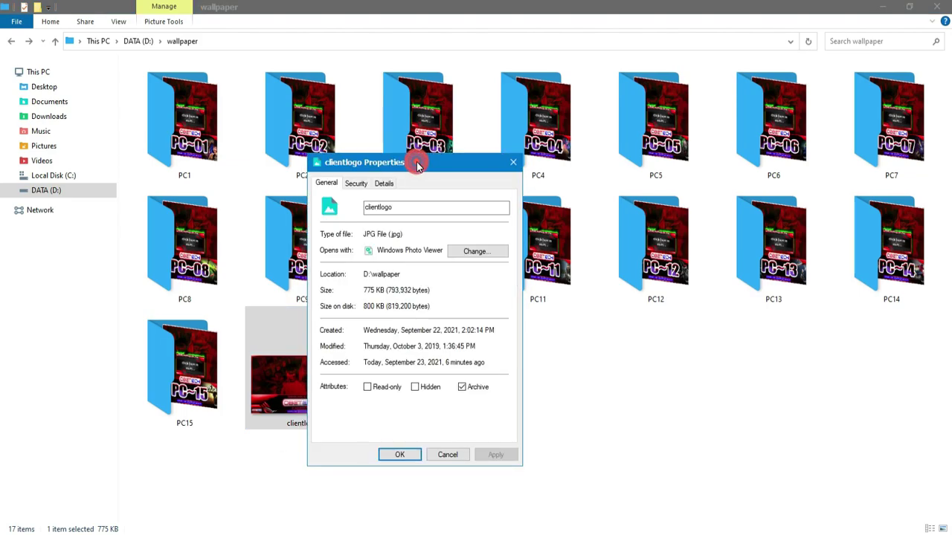
pyautogui.click(447, 455)
# - Open the clientlogo image in Paint and resize it to 1366 by 768 pixels
pyautogui.rightClick(327, 398)
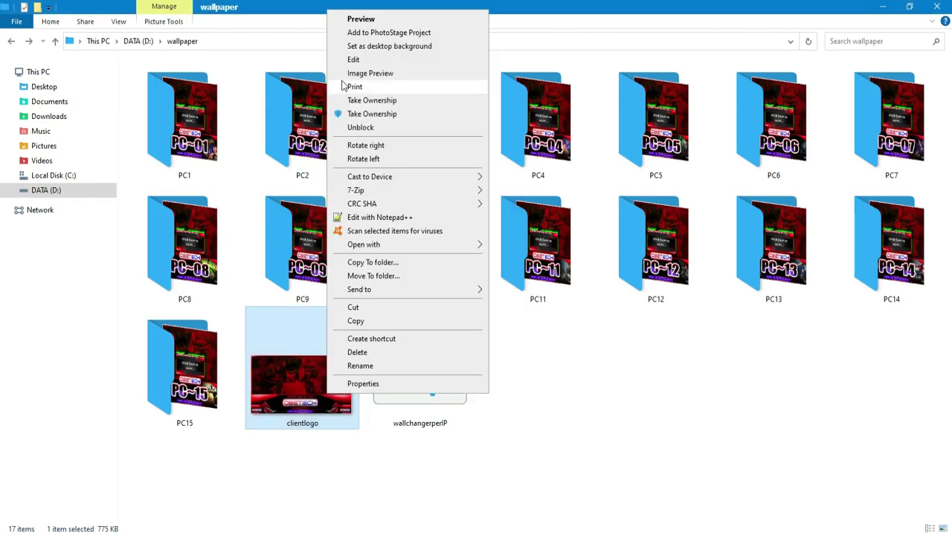
pyautogui.click(350, 62)
pyautogui.scroll(-1, 450, 313)
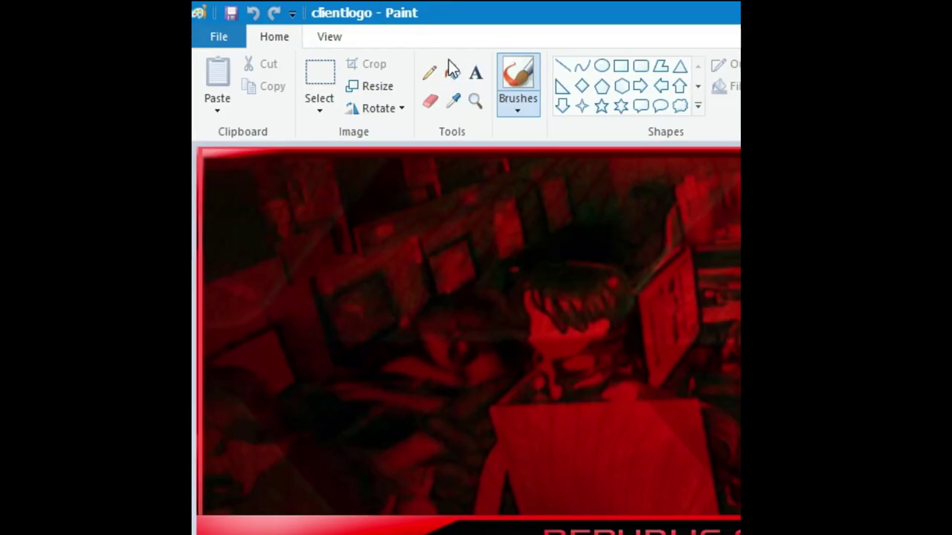
pyautogui.click(220, 37)
pyautogui.click(490, 29)
pyautogui.click(372, 87)
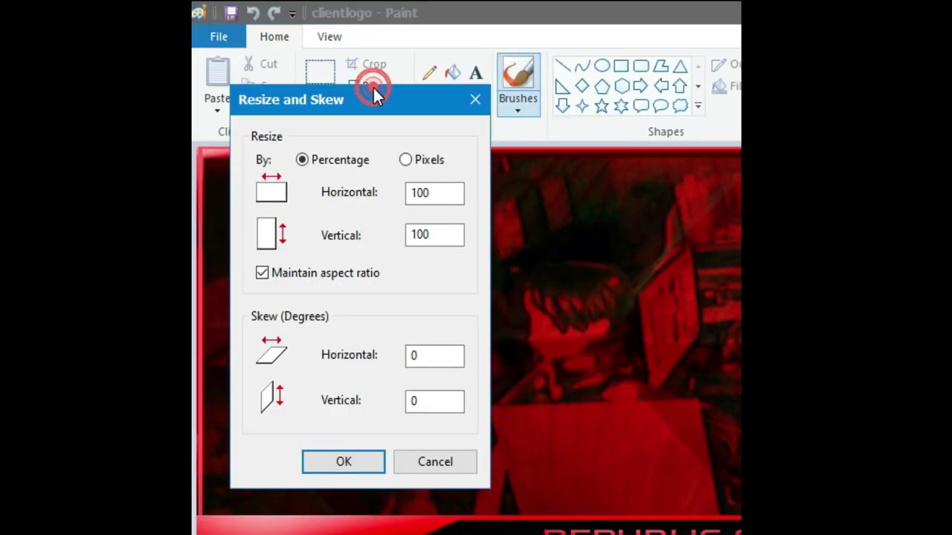
pyautogui.doubleClick(435, 193)
pyautogui.write('1366')
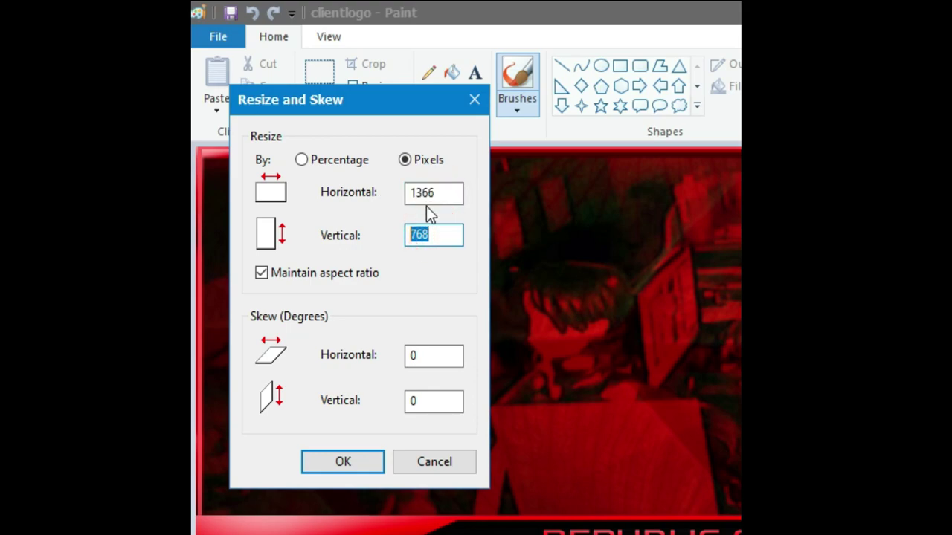
pyautogui.click(355, 455)
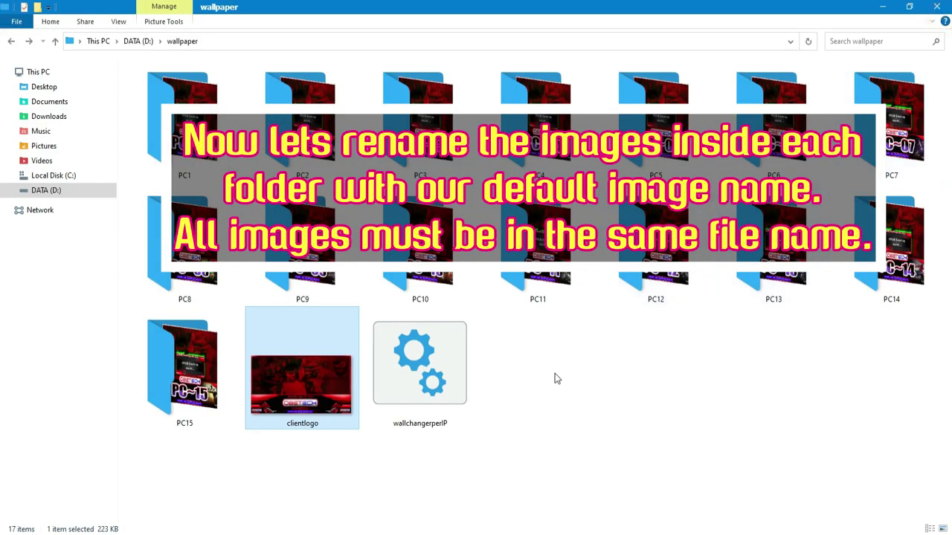
# - Preview the clientlogo image full size and close the viewer
pyautogui.click(538, 378)
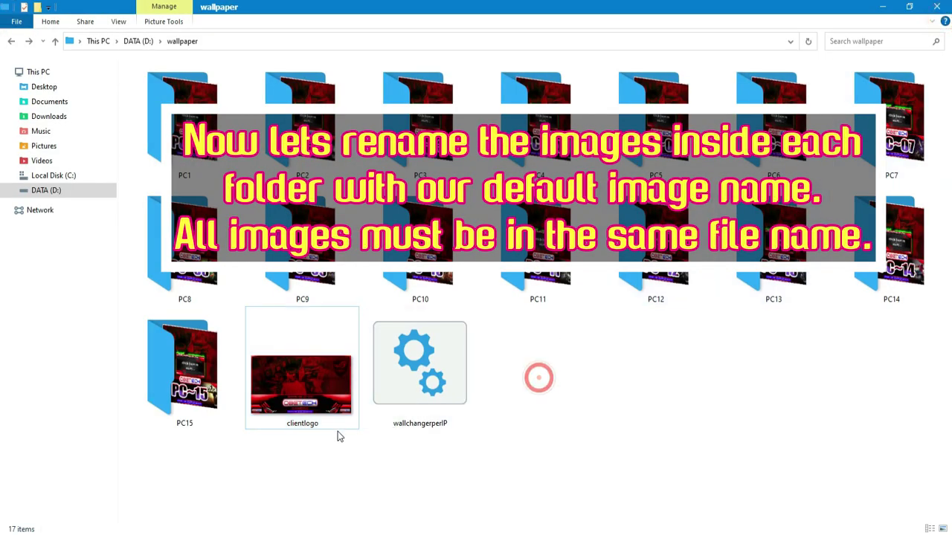
pyautogui.rightClick(273, 386)
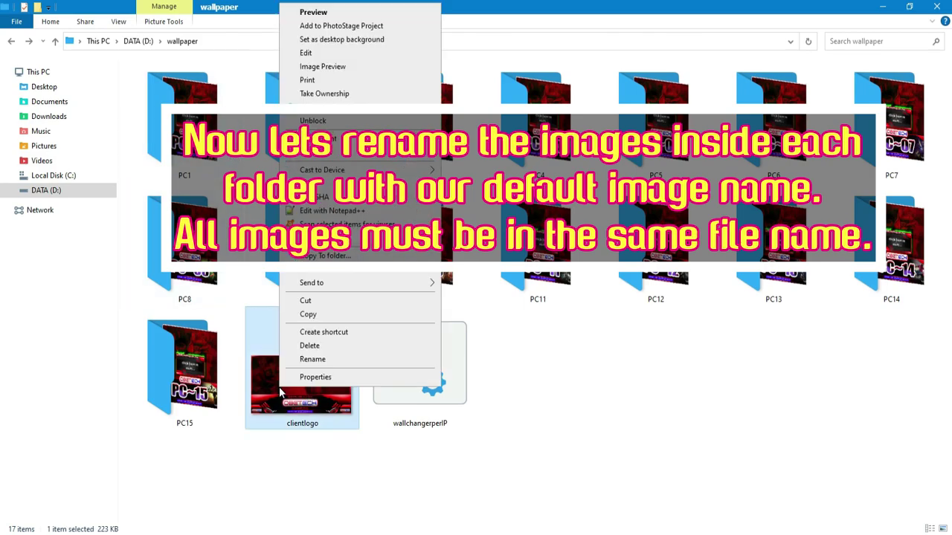
pyautogui.click(354, 16)
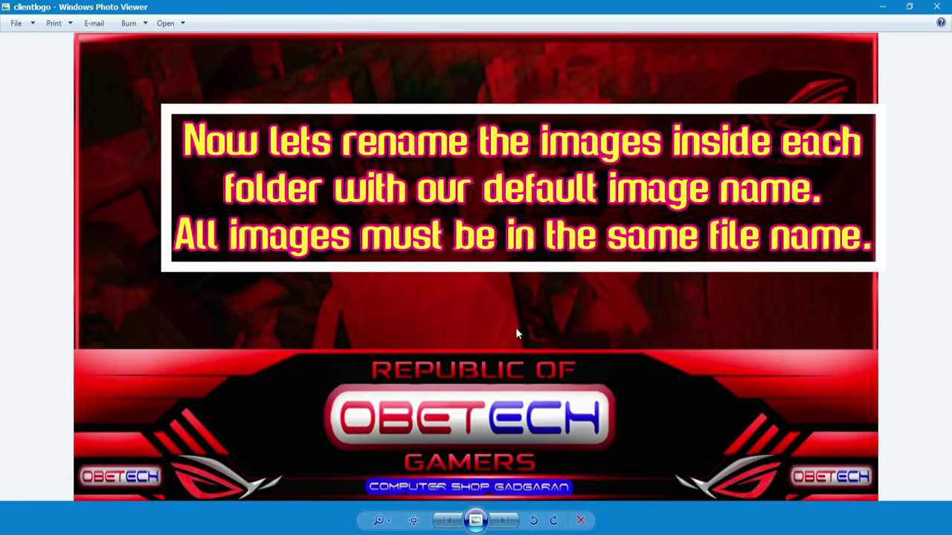
pyautogui.click(937, 7)
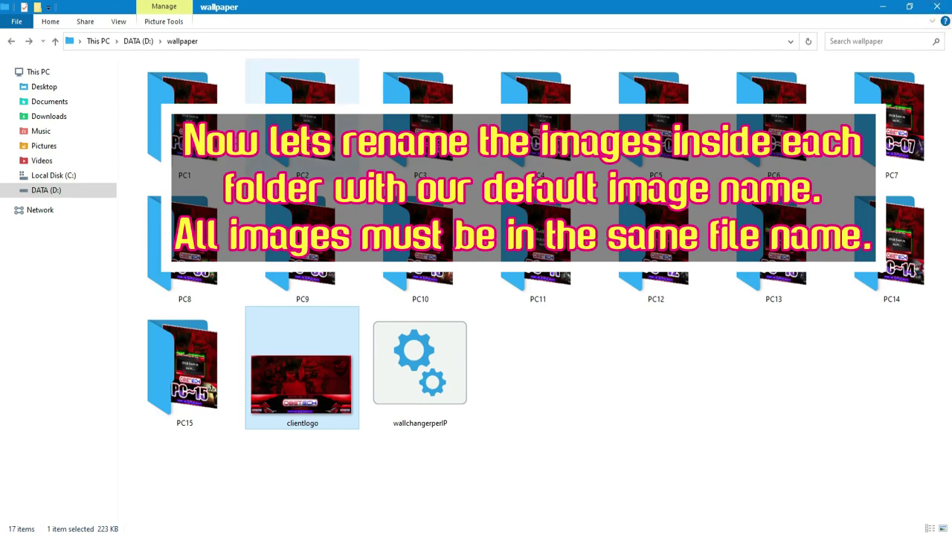
# - Check the image stored in the PC1 folder and return to the wallpaper folder
pyautogui.click(178, 137)
pyautogui.doubleClick(178, 137)
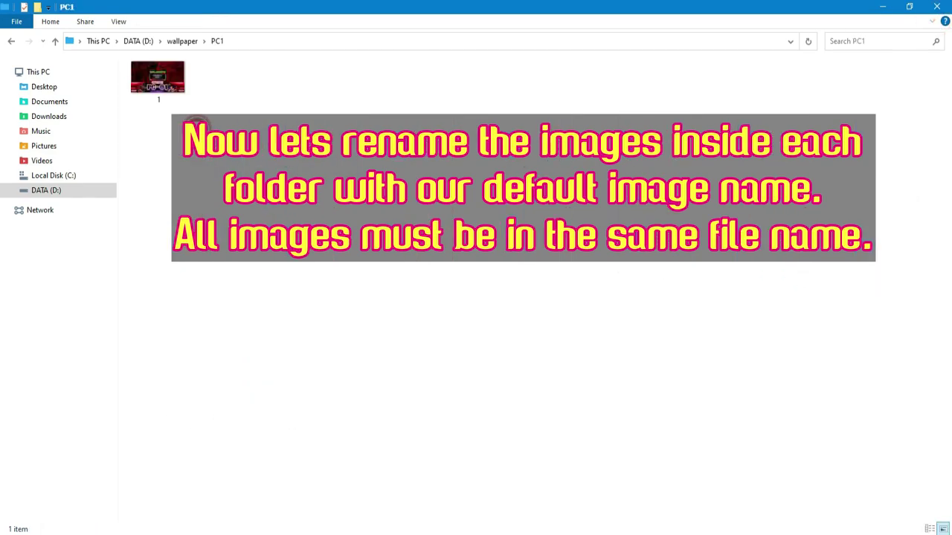
pyautogui.click(166, 90)
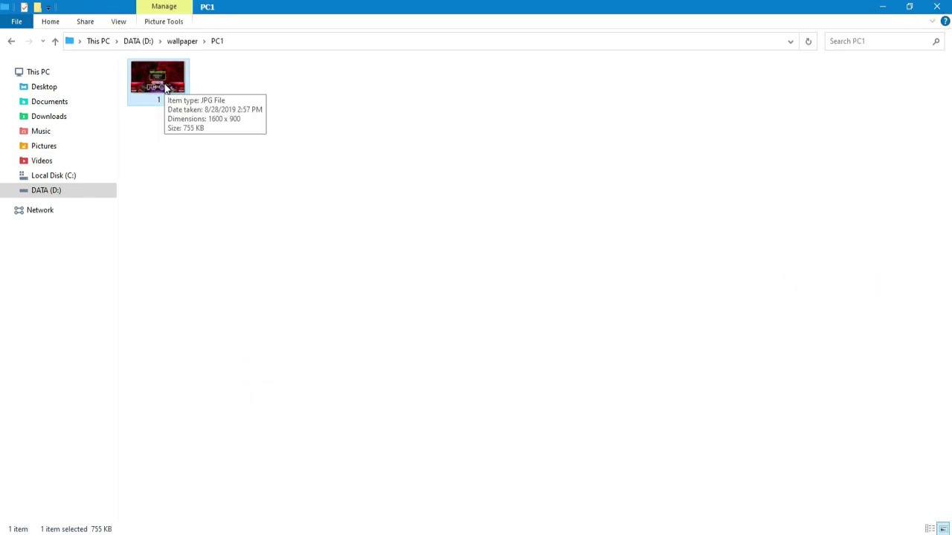
pyautogui.click(54, 41)
# - Copy the file name text of the default image clientlogo without changing the name
pyautogui.rightClick(519, 327)
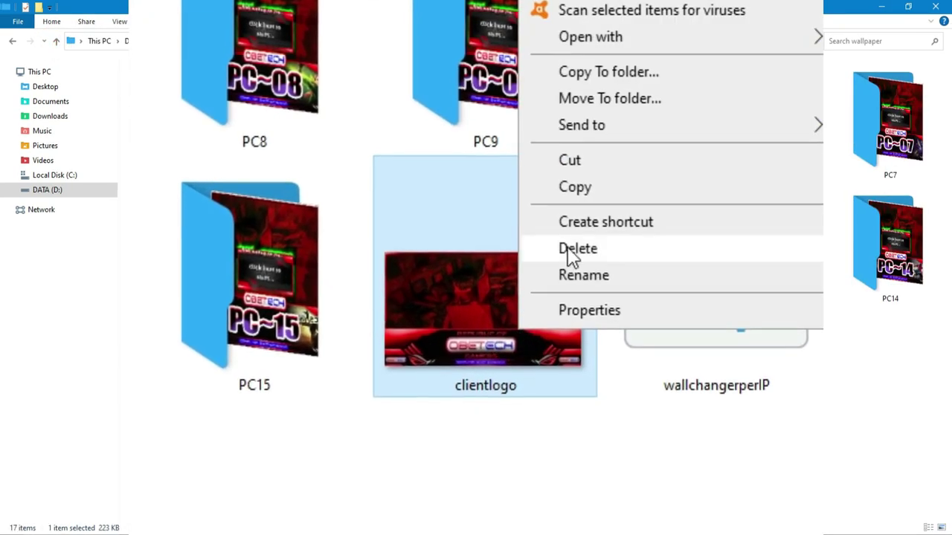
pyautogui.click(570, 274)
pyautogui.click(484, 394)
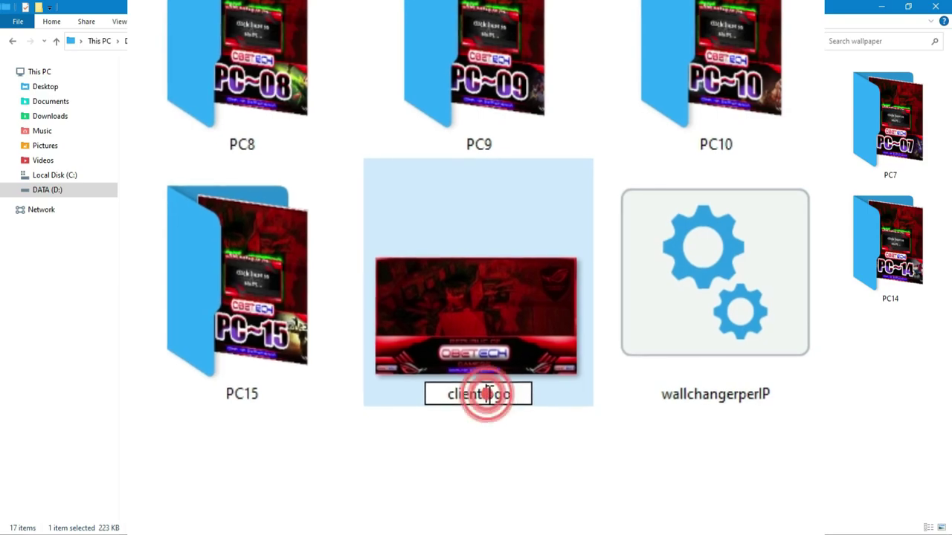
pyautogui.click(417, 400)
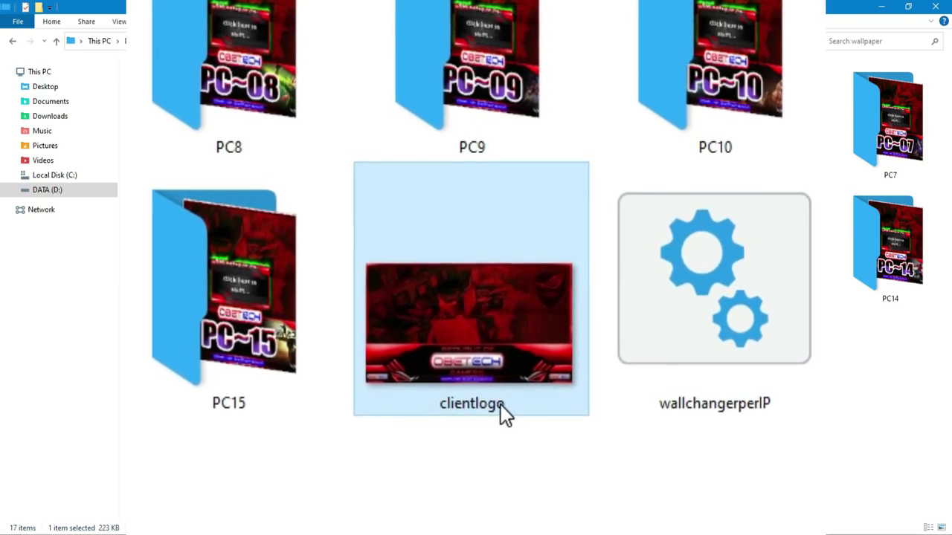
pyautogui.doubleClick(496, 404)
pyautogui.rightClick(476, 409)
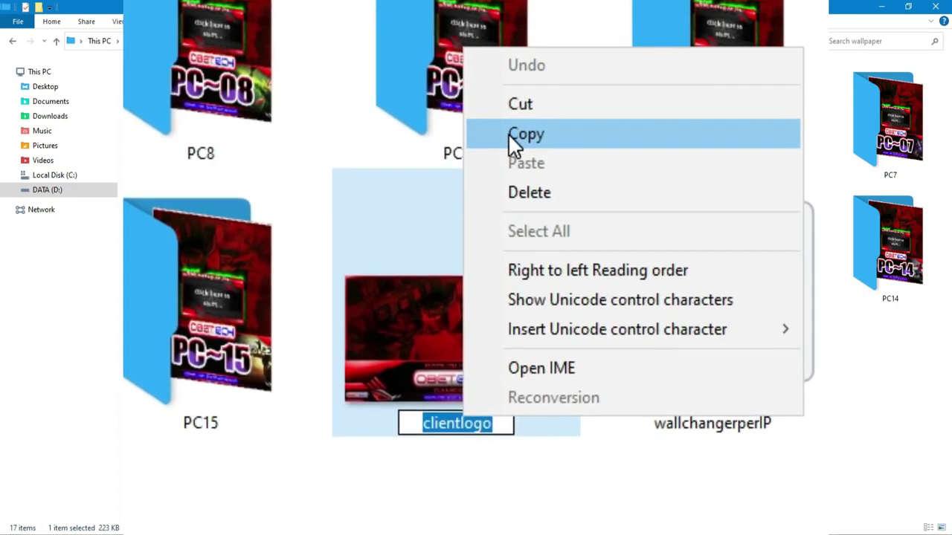
pyautogui.click(508, 133)
pyautogui.click(509, 136)
pyautogui.click(476, 397)
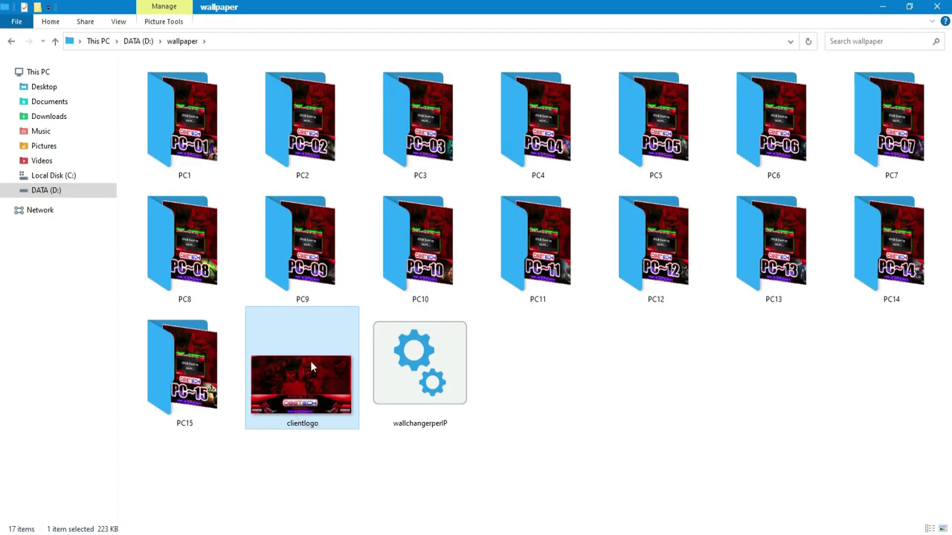
# - View image 1 in the PC1 folder and rename the file as clientlogo using the copied name
pyautogui.doubleClick(211, 156)
pyautogui.doubleClick(172, 102)
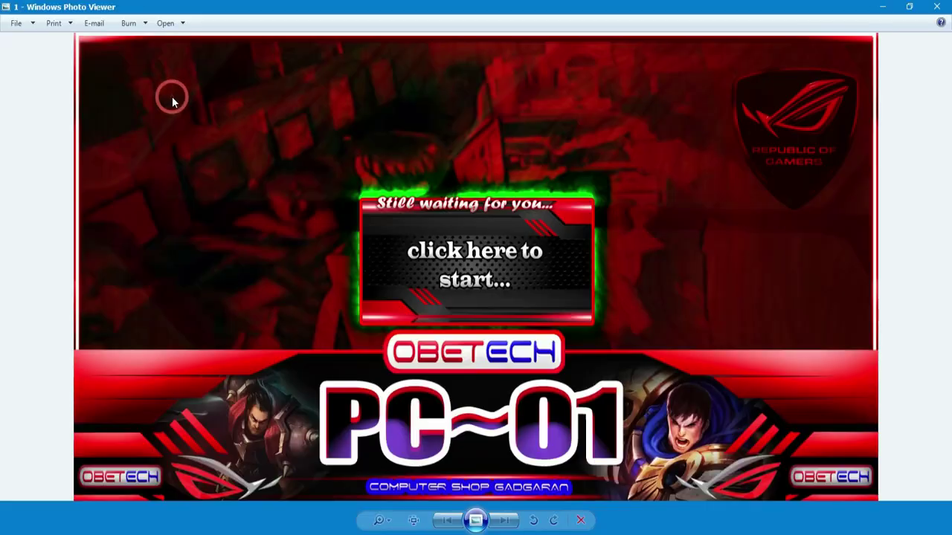
pyautogui.click(937, 6)
pyautogui.click(158, 101)
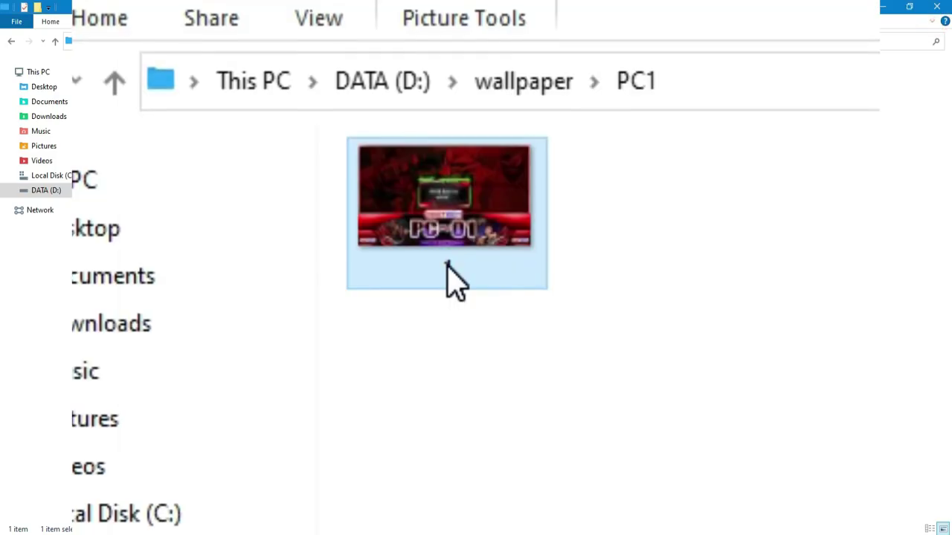
pyautogui.rightClick(449, 268)
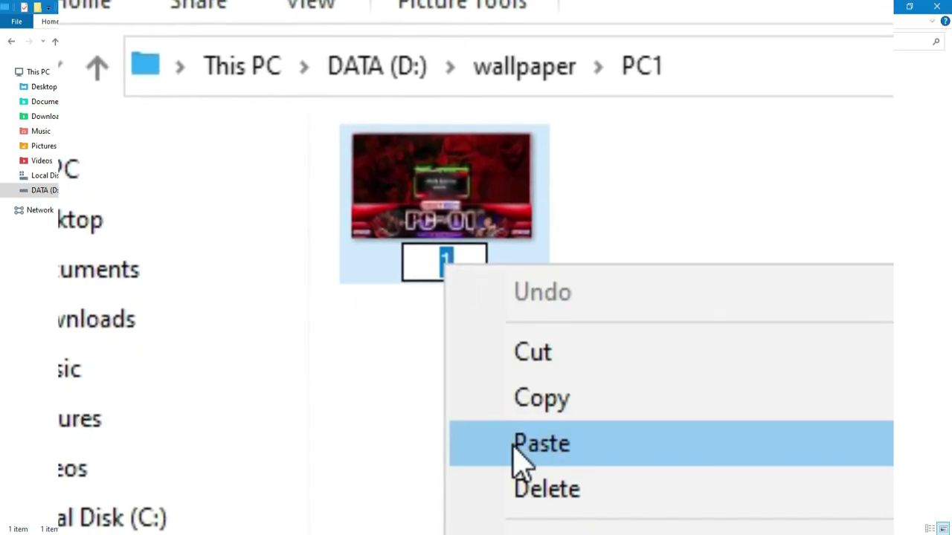
pyautogui.click(510, 443)
pyautogui.click(540, 452)
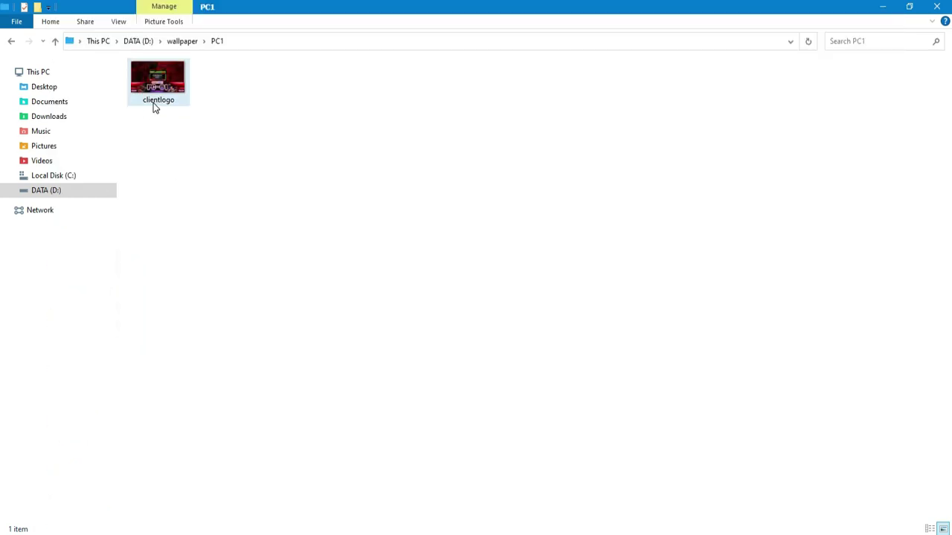
# - Check the clientlogo image in the PC1 folder, and resize it in Paint to 1366 × 768 pixels, saving the file
pyautogui.doubleClick(156, 102)
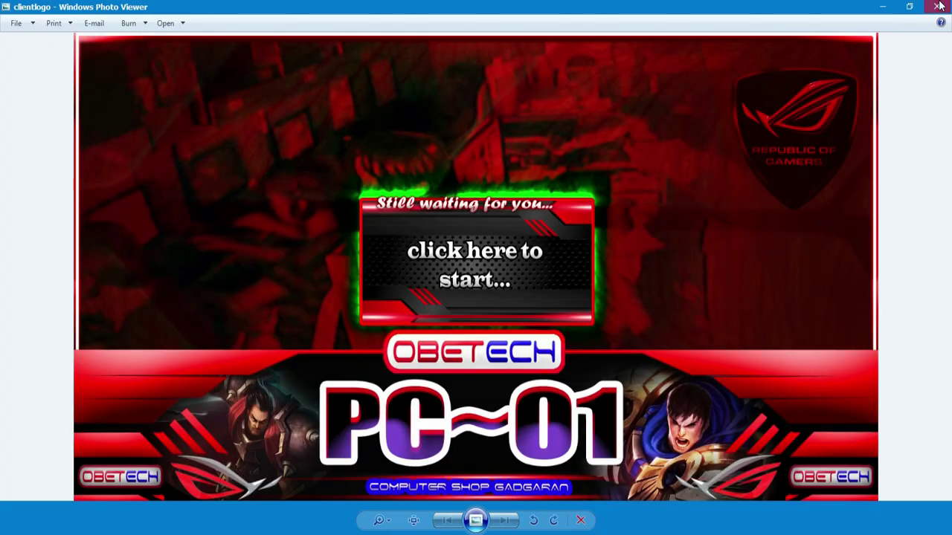
pyautogui.click(937, 6)
pyautogui.rightClick(168, 89)
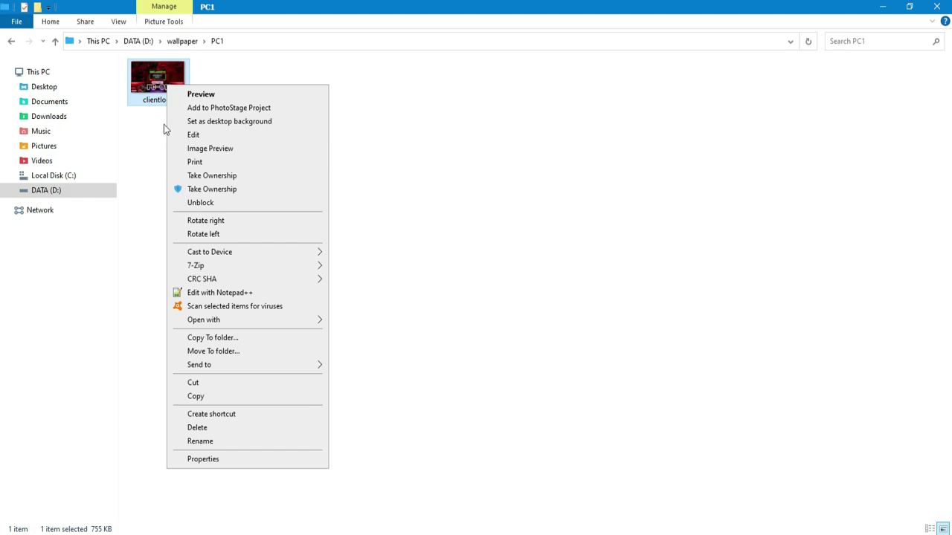
pyautogui.click(193, 134)
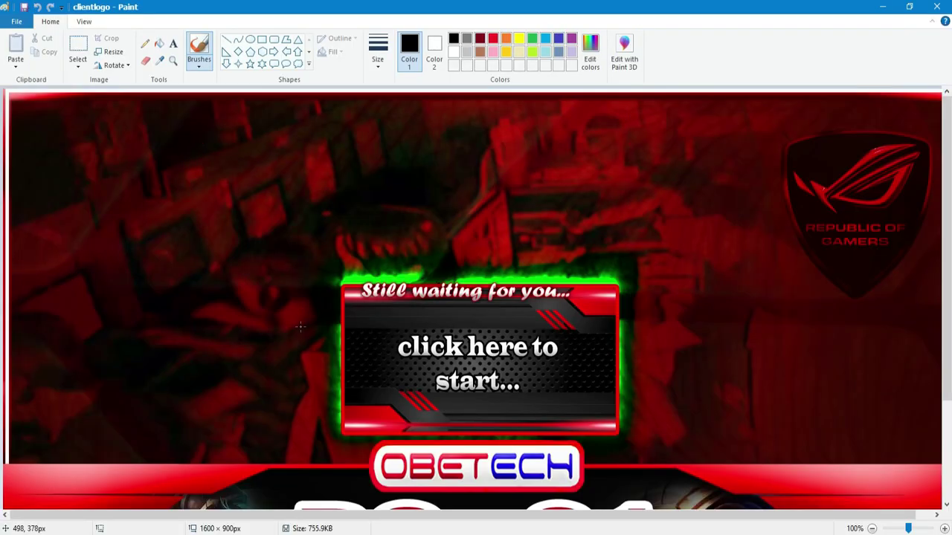
pyautogui.scroll(-1, 291, 377)
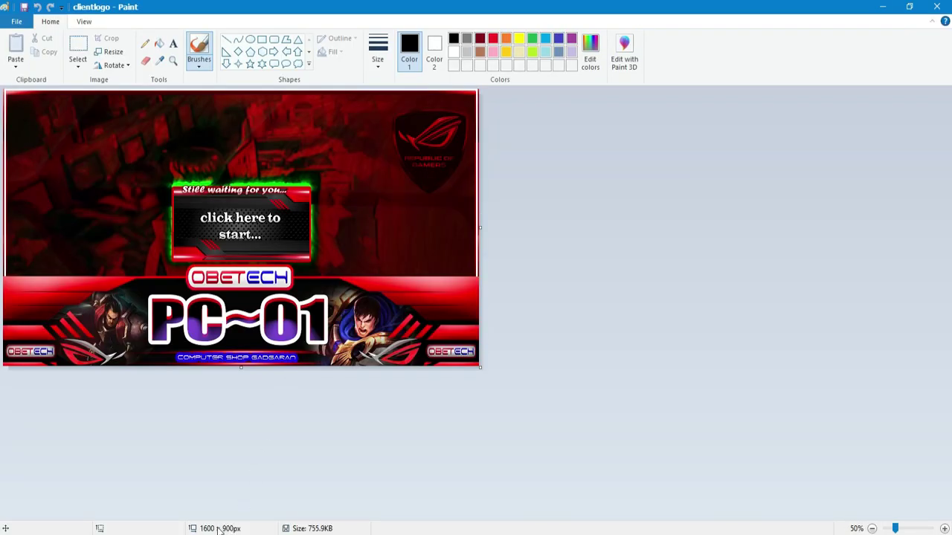
pyautogui.click(111, 53)
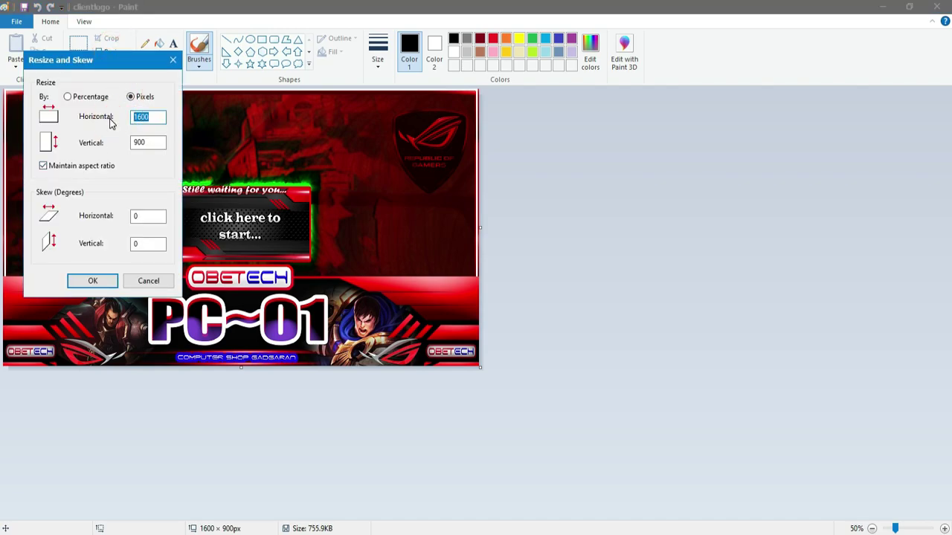
pyautogui.click(93, 282)
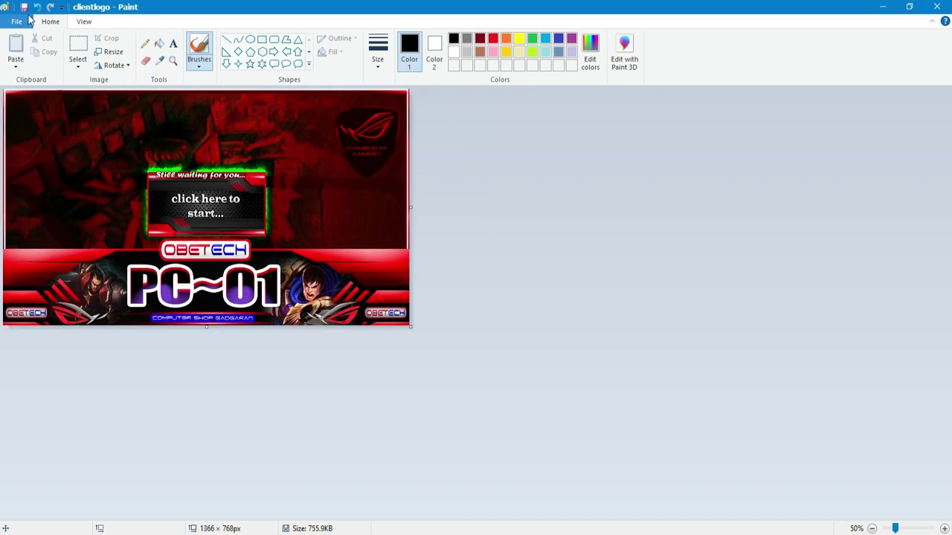
pyautogui.click(934, 6)
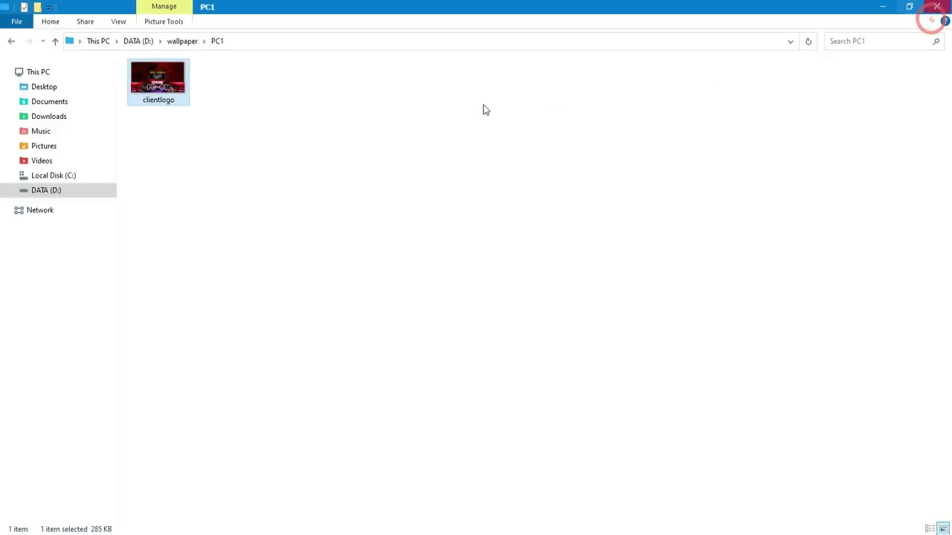
# - Open the clientlogo image from the PC2 folder in Paint and resize it to 1366 × 768 pixels
pyautogui.click(53, 42)
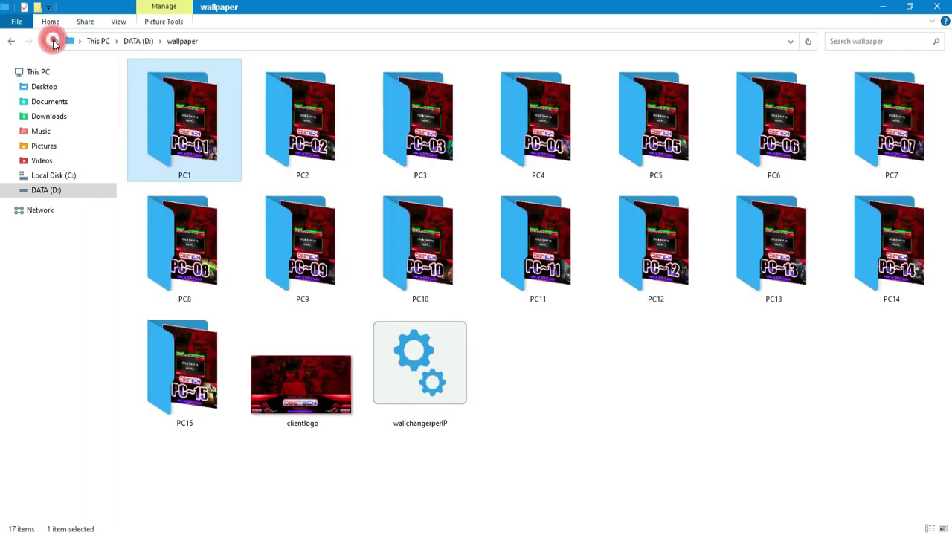
pyautogui.doubleClick(292, 158)
pyautogui.doubleClick(157, 78)
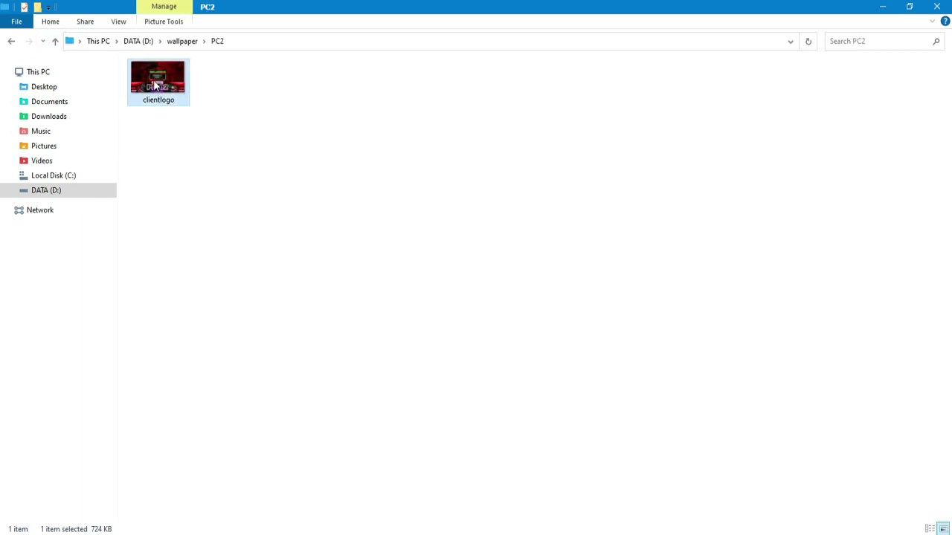
pyautogui.click(108, 52)
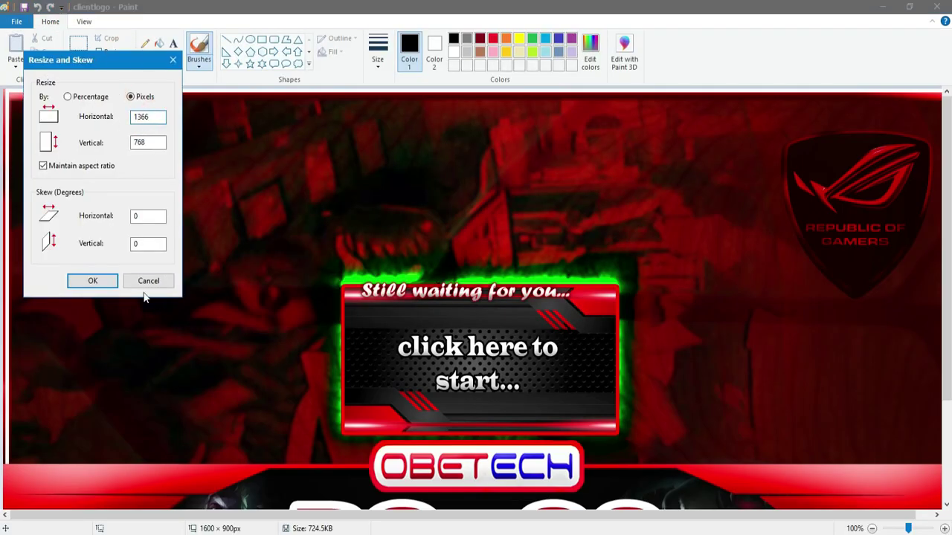
pyautogui.click(92, 280)
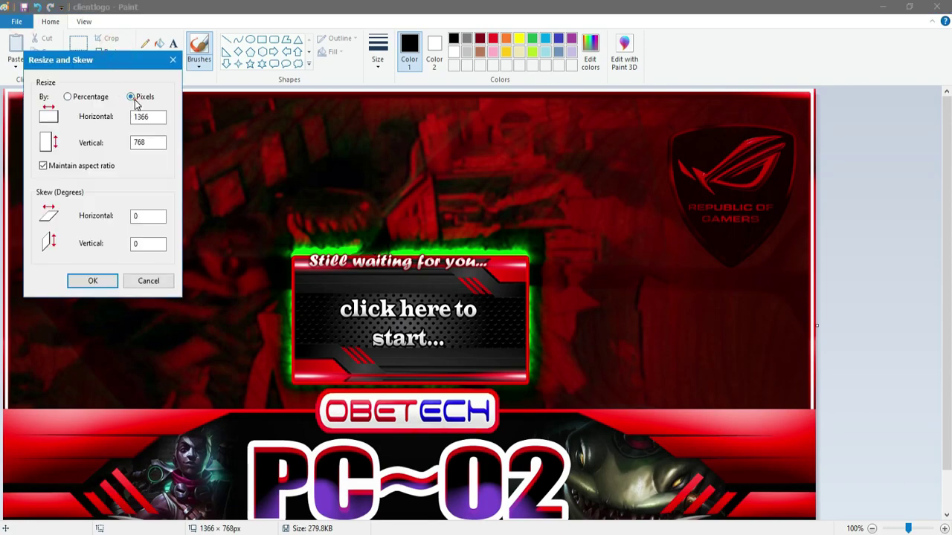
pyautogui.press('Return')
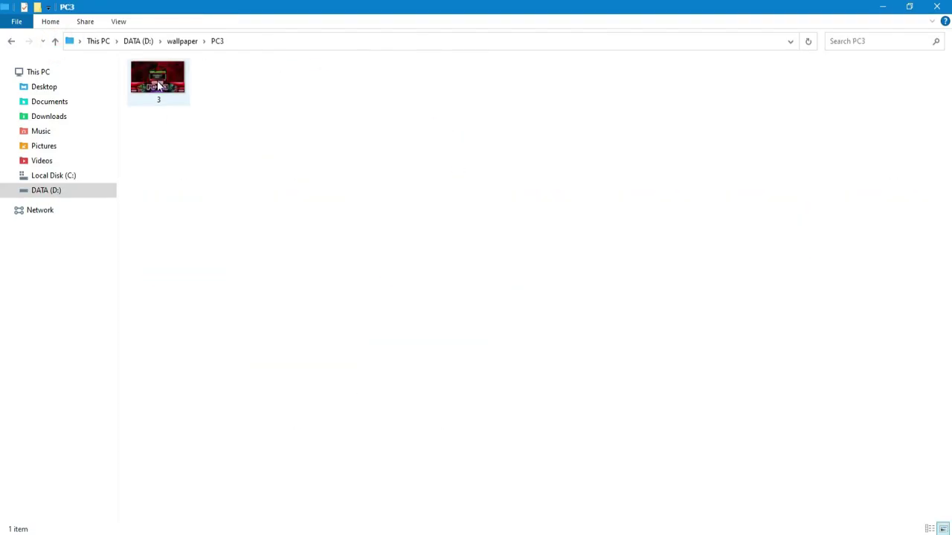
# - Edit the image in the PC3 folder in Paint and set its horizontal size to 1366 pixels
pyautogui.rightClick(149, 88)
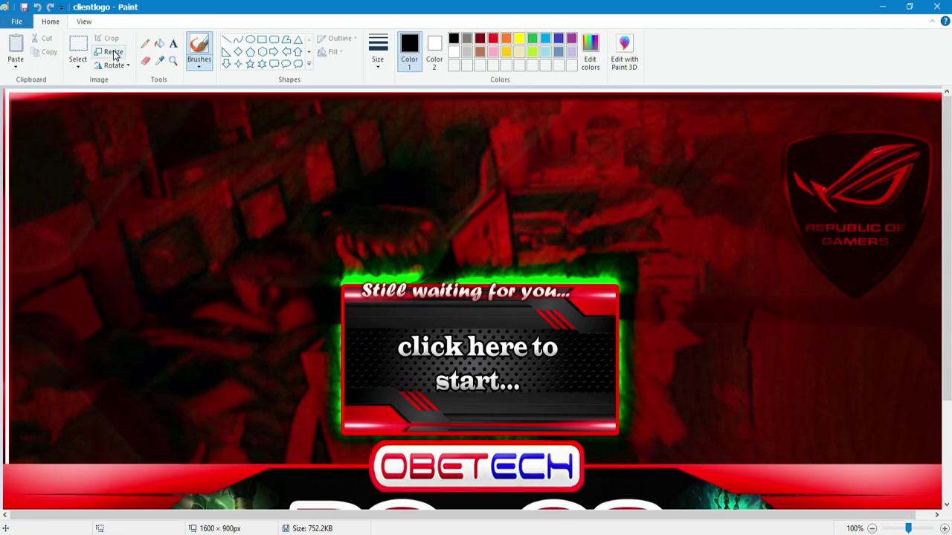
pyautogui.click(115, 55)
pyautogui.click(123, 117)
pyautogui.write('1366')
pyautogui.click(88, 281)
pyautogui.click(883, 7)
# - Resize the image in the PC4 folder to 1366 pixels wide in Paint and rename its file
pyautogui.click(54, 41)
pyautogui.doubleClick(520, 104)
pyautogui.rightClick(158, 78)
pyautogui.click(187, 135)
pyautogui.click(115, 55)
pyautogui.write('1366')
pyautogui.click(83, 276)
pyautogui.click(937, 6)
pyautogui.press('F2')
pyautogui.rightClick(165, 100)
pyautogui.click(183, 134)
pyautogui.press('Return')
# - View the image in the PC5 folder and resize it in Paint to the same pixel dimensions as the previous images
pyautogui.click(54, 41)
pyautogui.doubleClick(644, 155)
pyautogui.doubleClick(157, 78)
pyautogui.click(937, 6)
pyautogui.rightClick(170, 92)
pyautogui.click(184, 140)
pyautogui.hotkey('ctrl', 'w')
pyautogui.click(135, 96)
pyautogui.click(83, 277)
pyautogui.click(937, 6)
# - Resize the image in the PC6 folder to 1366 pixels wide in Paint and save it
pyautogui.click(54, 41)
pyautogui.doubleClick(754, 106)
pyautogui.rightClick(170, 84)
pyautogui.click(184, 136)
pyautogui.click(110, 52)
pyautogui.click(131, 96)
pyautogui.write('13')
pyautogui.click(92, 280)
pyautogui.hotkey('ctrl', 's')
pyautogui.click(937, 6)
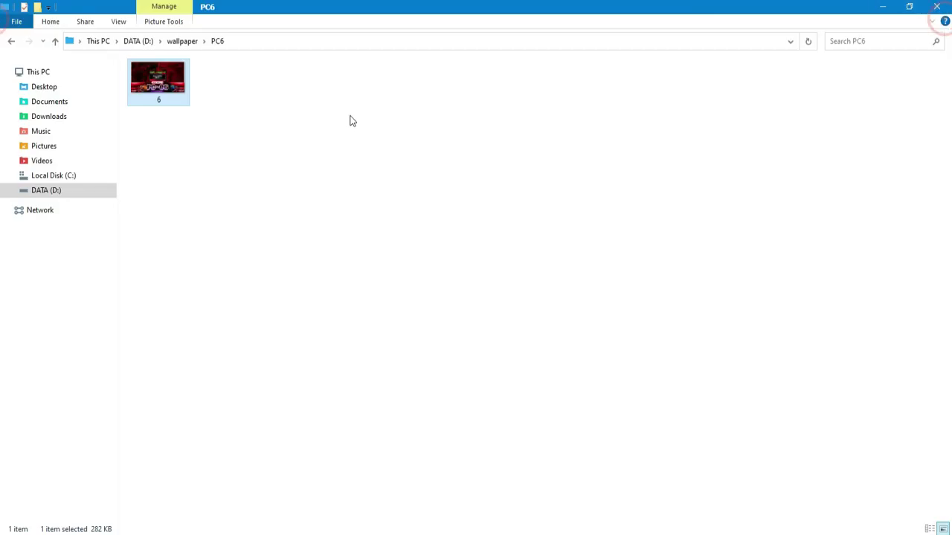
# - Resize the clientlogo image in the PC7 folder to 1366 × 768 pixels in Paint and save the changes
pyautogui.click(54, 41)
pyautogui.doubleClick(871, 107)
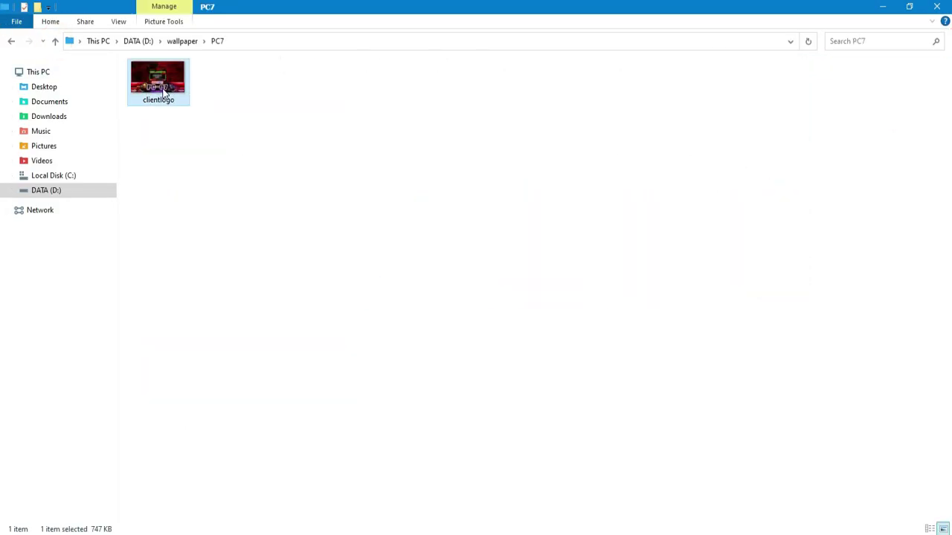
pyautogui.rightClick(162, 95)
pyautogui.click(184, 135)
pyautogui.click(113, 51)
pyautogui.click(92, 280)
pyautogui.click(937, 6)
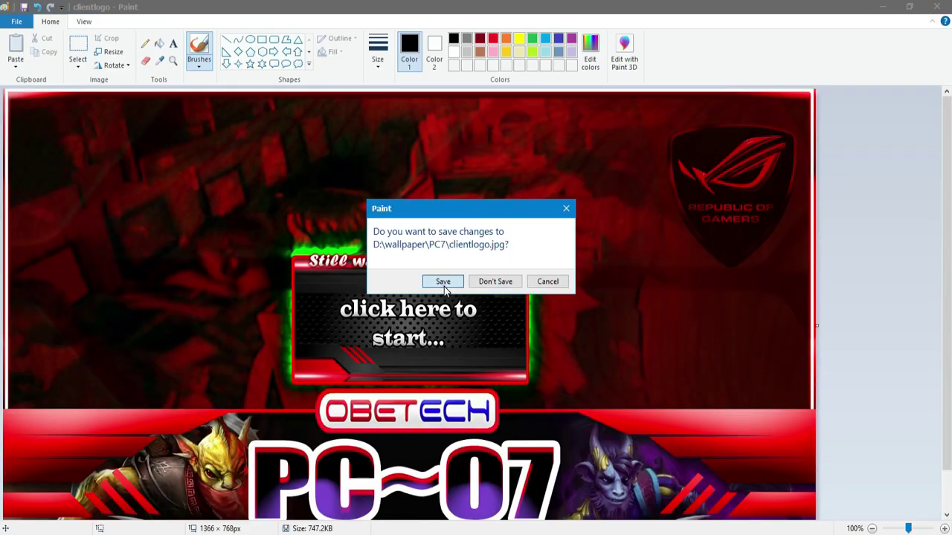
pyautogui.click(439, 281)
# - Resize image 8 in the PC8 folder to 1366 × 768 pixels in Paint and save the changes
pyautogui.click(55, 41)
pyautogui.doubleClick(155, 238)
pyautogui.rightClick(159, 79)
pyautogui.click(183, 127)
pyautogui.click(113, 52)
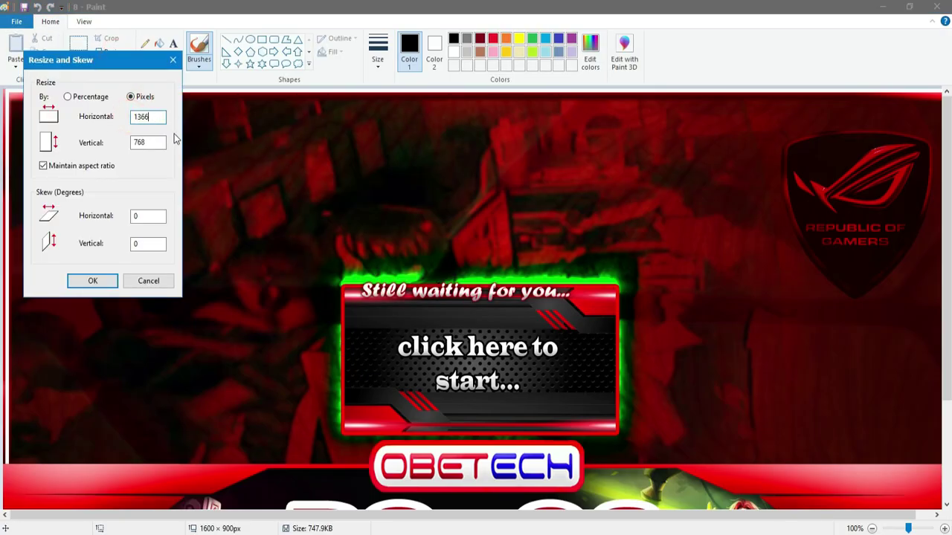
pyautogui.write('136')
pyautogui.click(92, 281)
pyautogui.click(937, 6)
pyautogui.click(440, 280)
pyautogui.rightClick(159, 79)
pyautogui.click(262, 320)
# - Rename the image in the PC9 folder as clientlogo using the copied name
pyautogui.click(55, 41)
pyautogui.doubleClick(303, 253)
pyautogui.press('F2')
pyautogui.hotkey('ctrl', 'v')
pyautogui.press('Return')
# - Open the PC9 clientlogo image in Paint and resize it by pixels to a horizontal size of 1366
pyautogui.rightClick(149, 89)
pyautogui.click(179, 139)
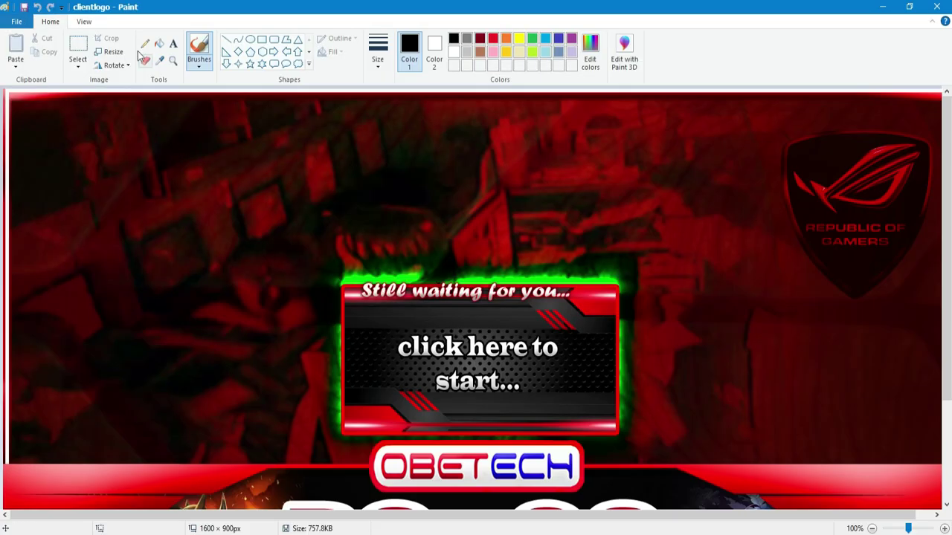
pyautogui.click(113, 51)
pyautogui.doubleClick(146, 118)
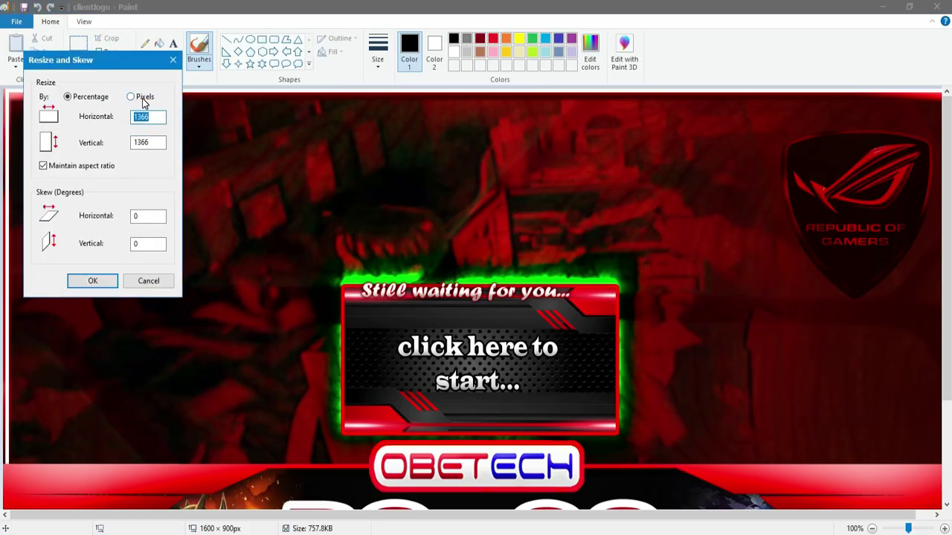
pyautogui.write('66')
pyautogui.press('Return')
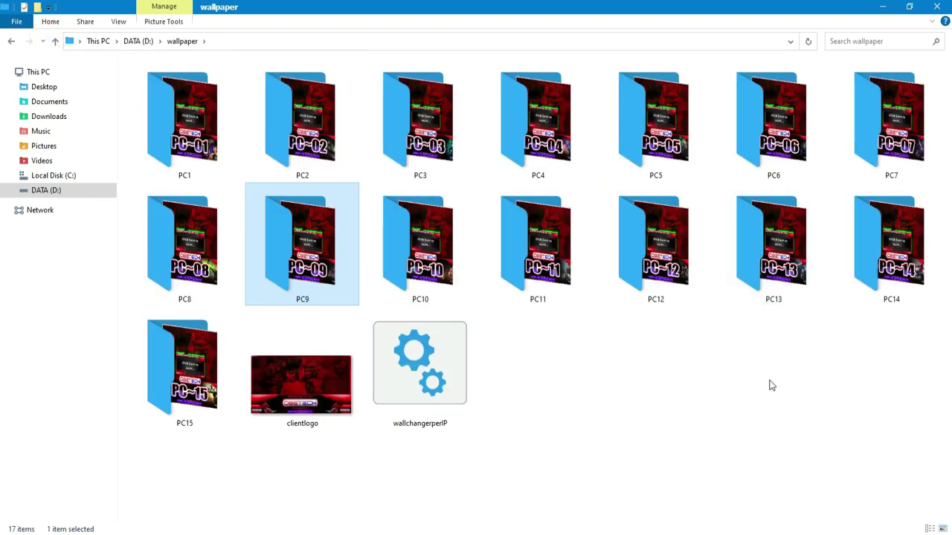
# - Rename the image in the PC10 folder as clientlogo and resize it in Paint
pyautogui.doubleClick(436, 265)
pyautogui.rightClick(158, 78)
pyautogui.click(196, 436)
pyautogui.write('clientlogo')
pyautogui.press('Return')
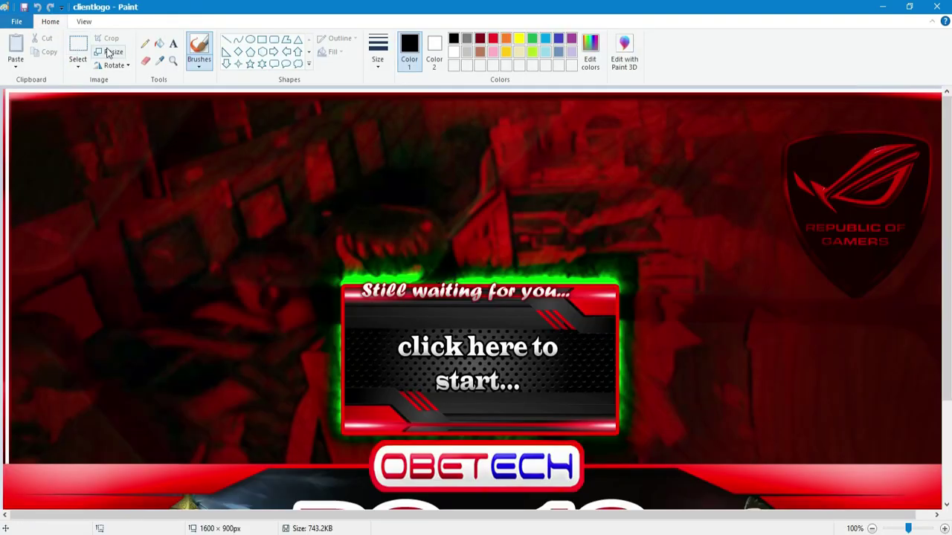
pyautogui.click(111, 51)
pyautogui.click(103, 285)
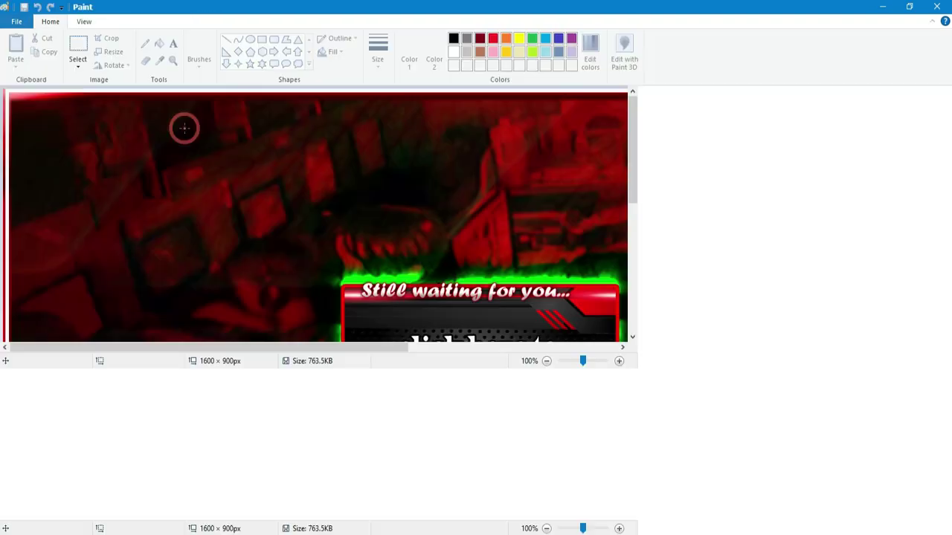
# - Resize image 11 in the PC11 folder to 1366 × 768 pixels and rename the file as clientlogo
pyautogui.click(111, 51)
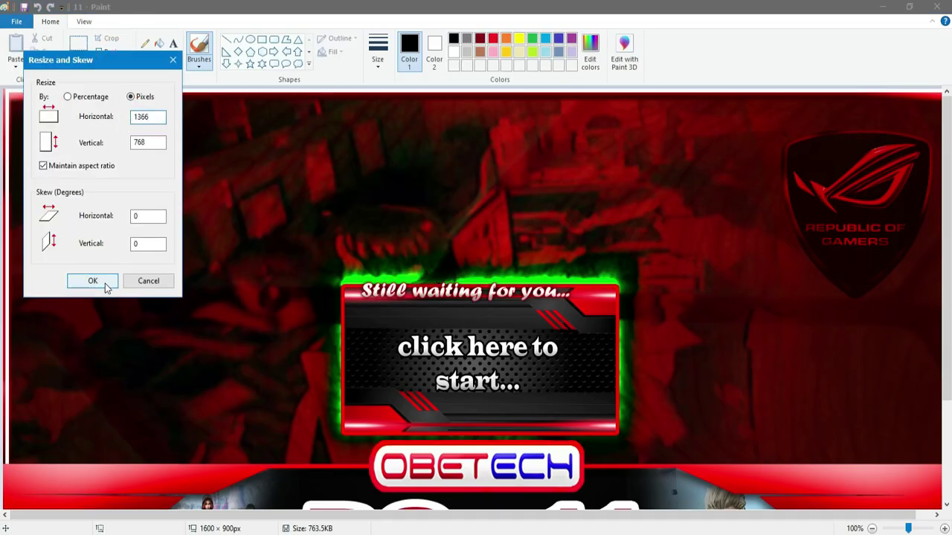
pyautogui.click(92, 281)
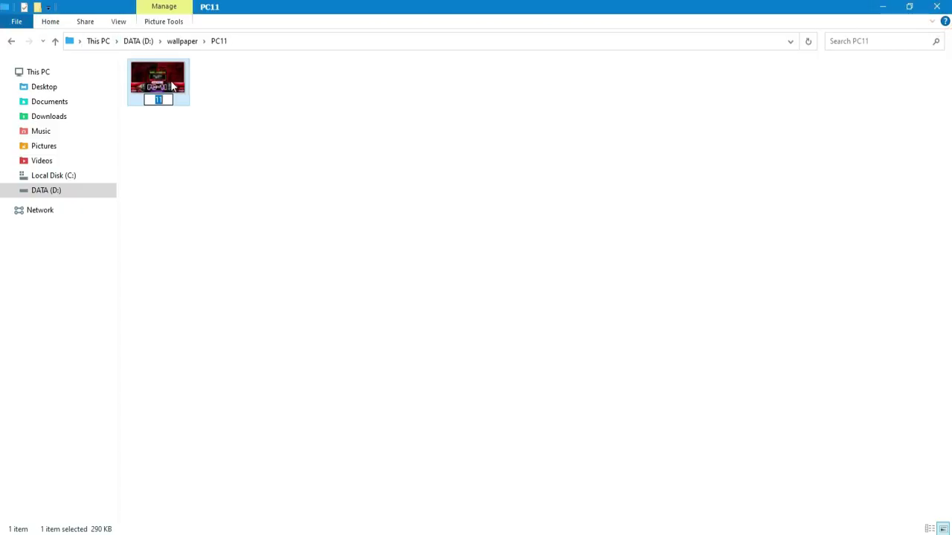
pyautogui.write('clientlogo')
pyautogui.press('Return')
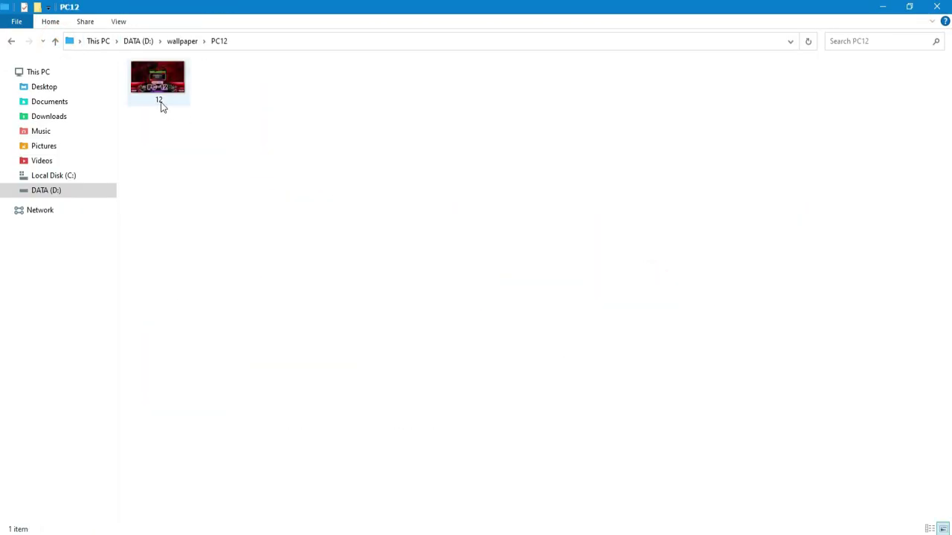
# - Rename image 12 in the PC12 folder as clientlogo and resize it to 1366 × 768 pixels in Paint
pyautogui.write('clientlogo')
pyautogui.press('Return')
pyautogui.rightClick(185, 111)
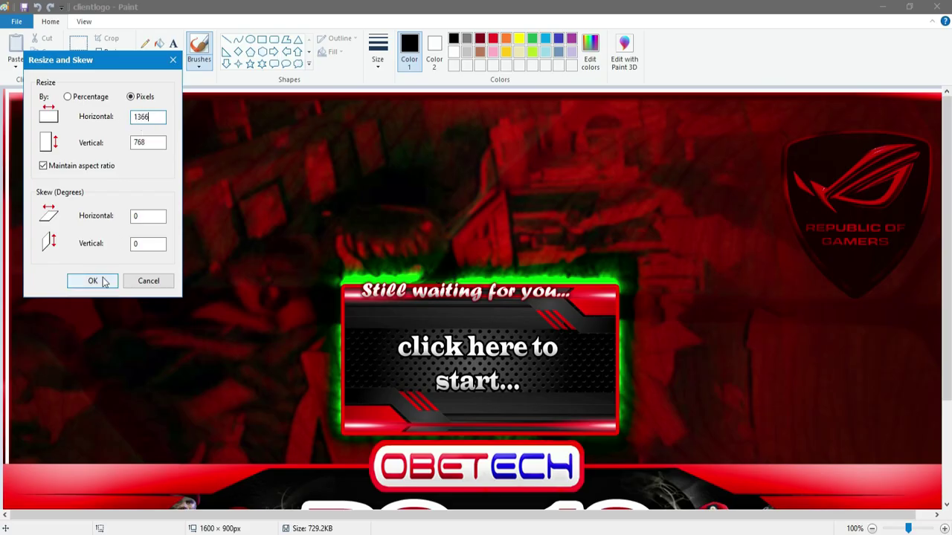
pyautogui.click(92, 280)
pyautogui.hotkey('alt', 'F4')
# - Rename image 13 in the PC13 folder as clientlogo and resize it to 1366 × 768 pixels in Paint
pyautogui.hotkey('alt', 'Up')
pyautogui.press('Right')
pyautogui.press('Return')
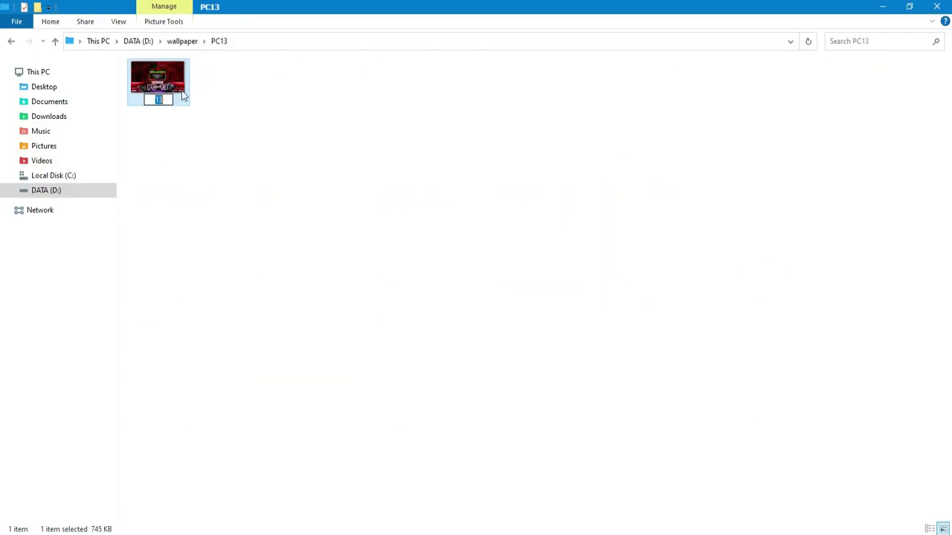
pyautogui.rightClick(168, 88)
pyautogui.click(176, 134)
pyautogui.hotkey('ctrl', 'w')
pyautogui.click(130, 97)
pyautogui.doubleClick(148, 117)
pyautogui.write('13')
pyautogui.click(93, 280)
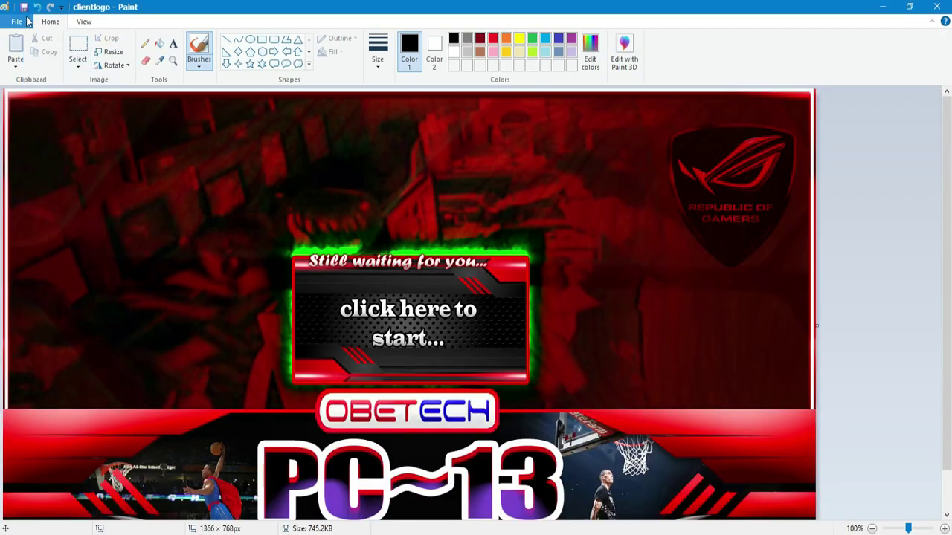
pyautogui.hotkey('alt', 'F4')
# - Open the image from the PC14 folder in Paint and resize it to 1366 pixels wide
pyautogui.hotkey('alt', 'Up')
pyautogui.press('Right')
pyautogui.press('Return')
pyautogui.rightClick(159, 78)
pyautogui.click(170, 124)
pyautogui.hotkey('ctrl', 'w')
pyautogui.click(130, 96)
pyautogui.doubleClick(148, 117)
pyautogui.write('1366')
pyautogui.click(92, 280)
pyautogui.hotkey('alt', 'F4')
# - Resize image 15 in the PC15 folder to 1366 × 768 pixels in Paint, save it and close the editor
pyautogui.hotkey('alt', 'Up')
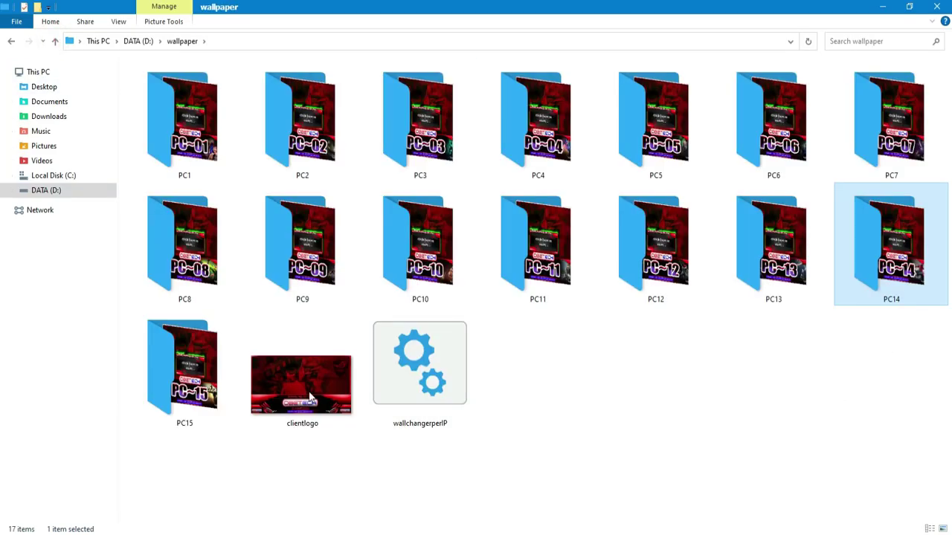
pyautogui.doubleClick(181, 371)
pyautogui.rightClick(161, 104)
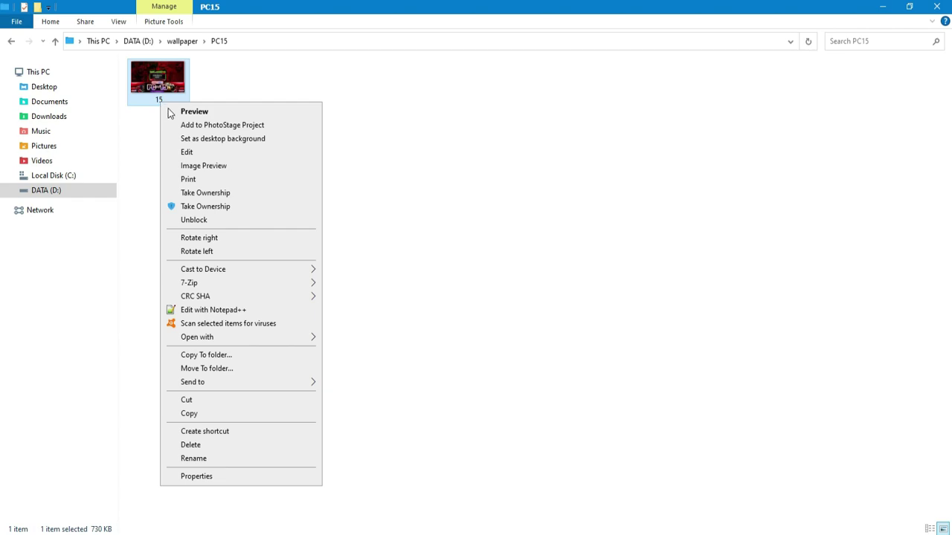
pyautogui.click(186, 152)
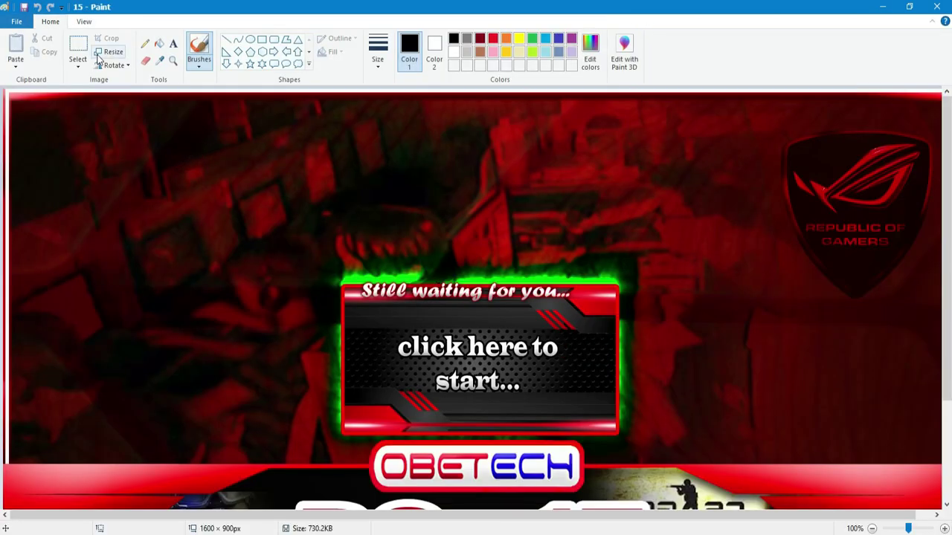
pyautogui.click(111, 51)
pyautogui.click(130, 96)
pyautogui.click(81, 120)
pyautogui.write('1366')
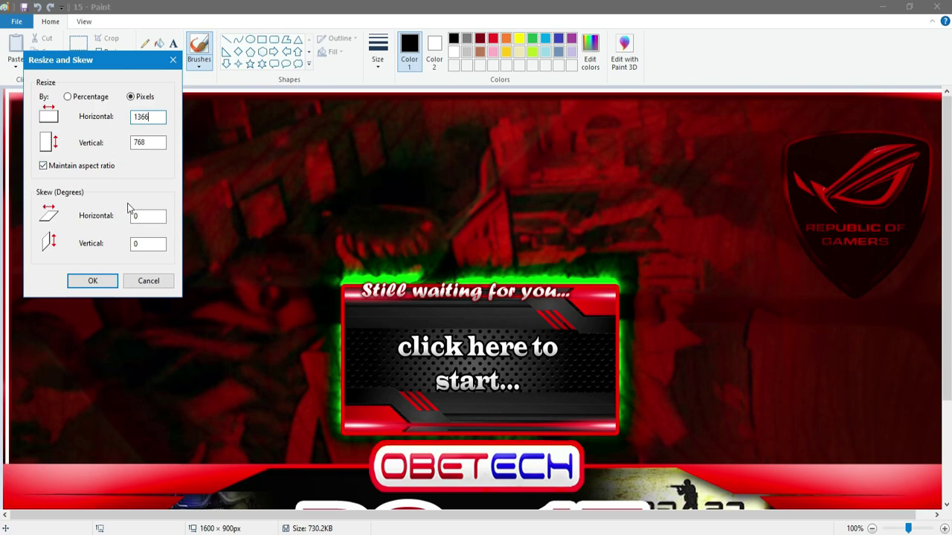
pyautogui.click(93, 280)
pyautogui.click(25, 8)
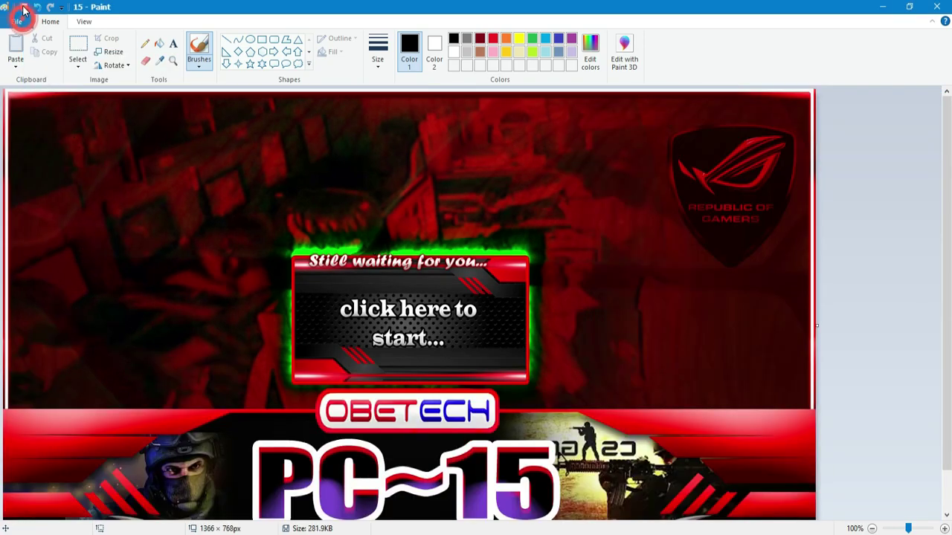
pyautogui.click(936, 7)
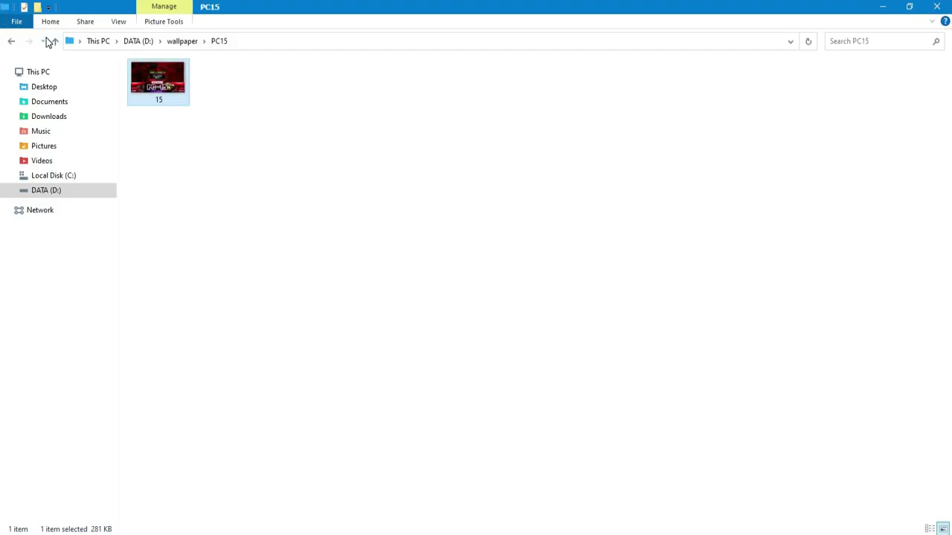
# - Rename image 15 in the PC15 folder as clientlogo and return to the wallpaper folder
pyautogui.press('F2')
pyautogui.write('clientlogo')
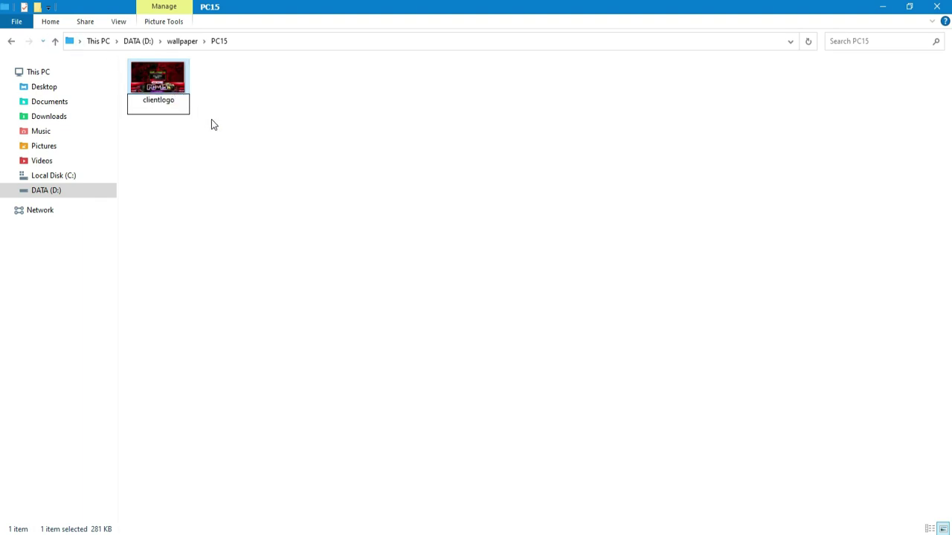
pyautogui.press('Return')
pyautogui.click(220, 110)
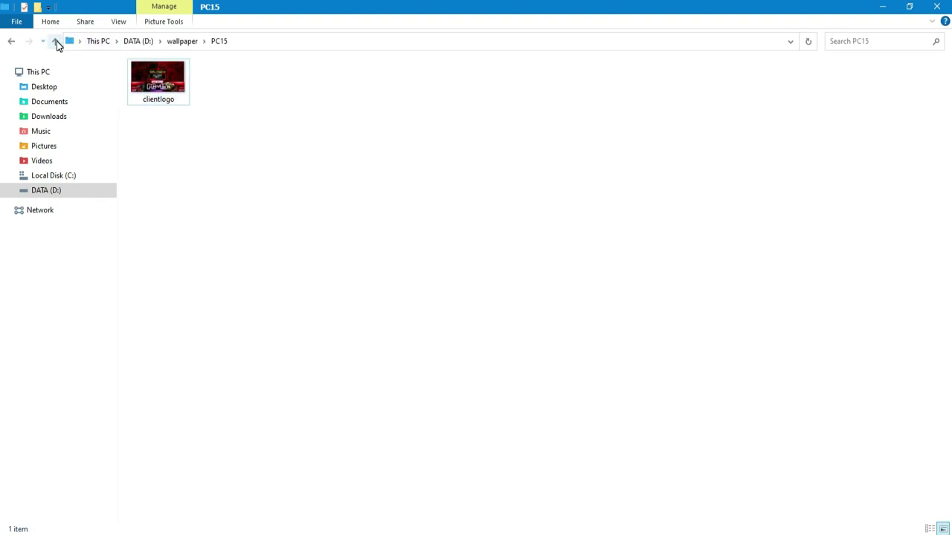
pyautogui.click(56, 41)
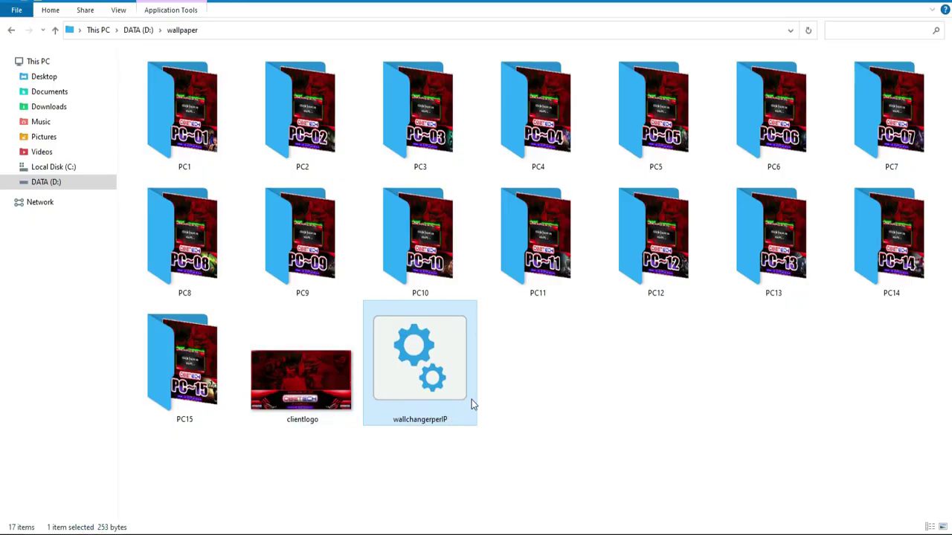
# - Open the wallchangerperIP batch file in Notepad++ and examine its IP address condition, delete command and xcopy command
pyautogui.rightClick(435, 370)
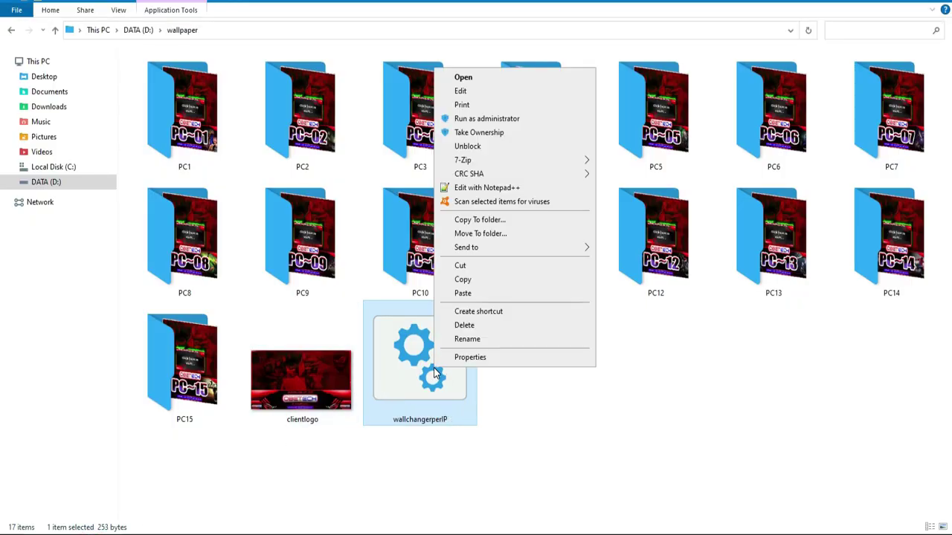
pyautogui.click(469, 190)
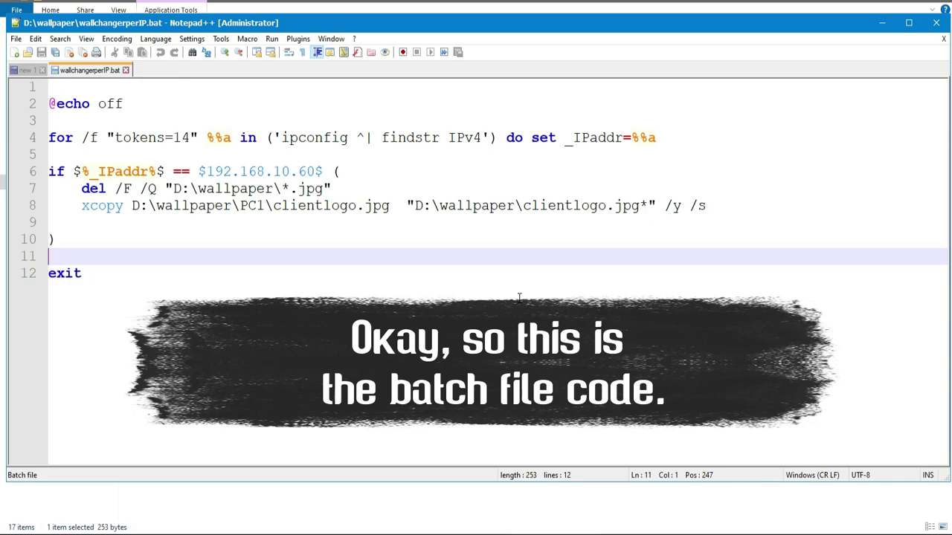
pyautogui.moveTo(206, 172); pyautogui.dragTo(312, 172)
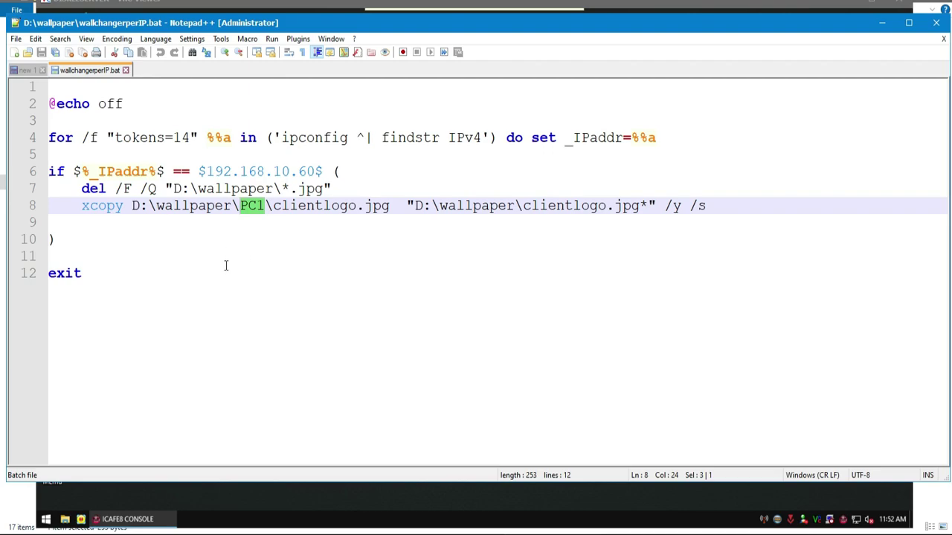
pyautogui.click(272, 189)
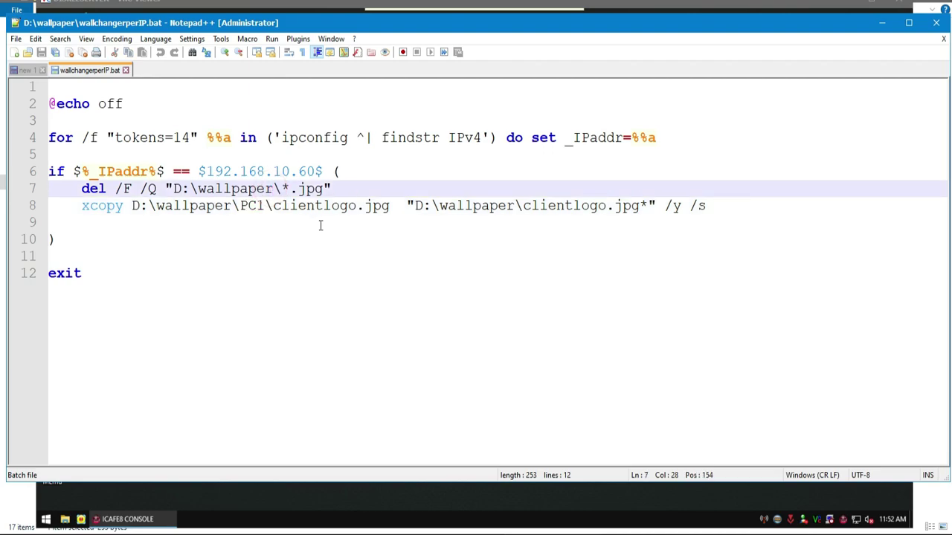
pyautogui.moveTo(174, 188); pyautogui.dragTo(280, 188)
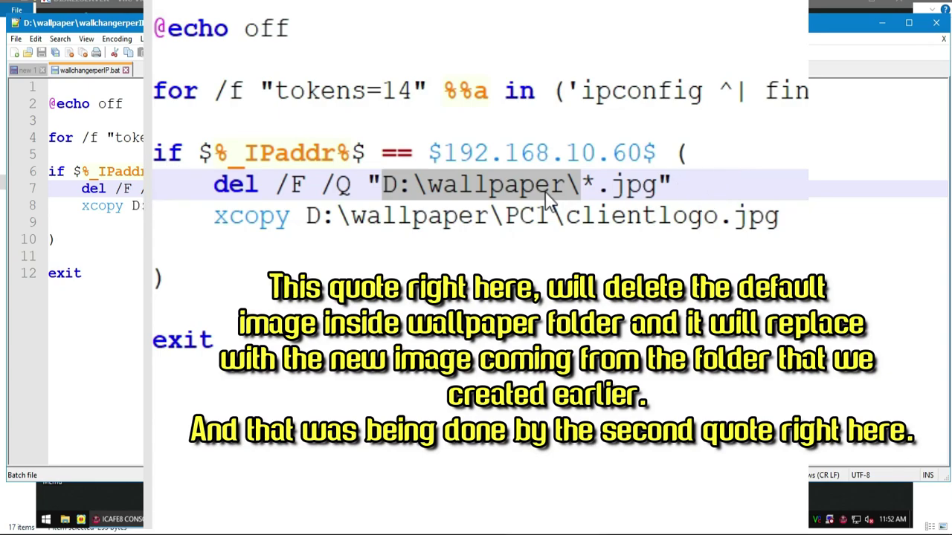
pyautogui.click(455, 184)
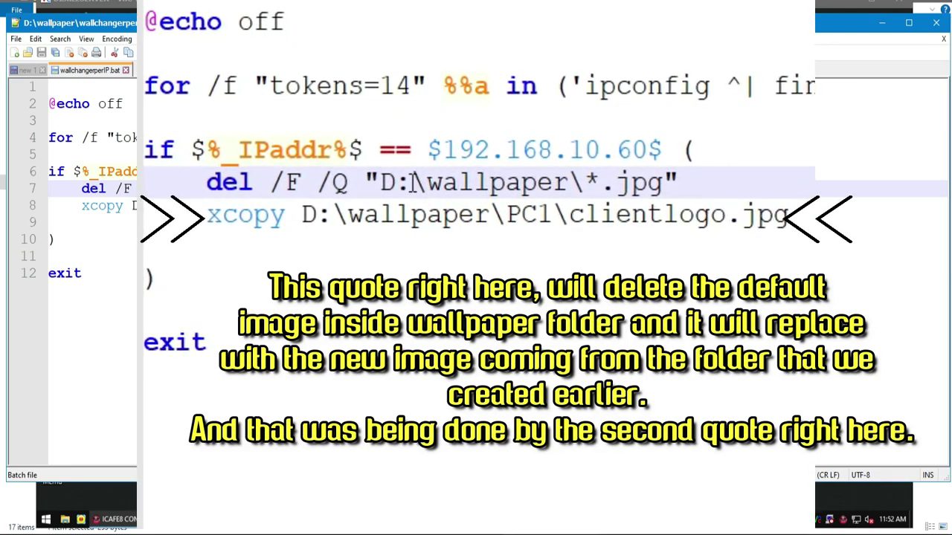
pyautogui.moveTo(412, 183); pyautogui.dragTo(678, 182)
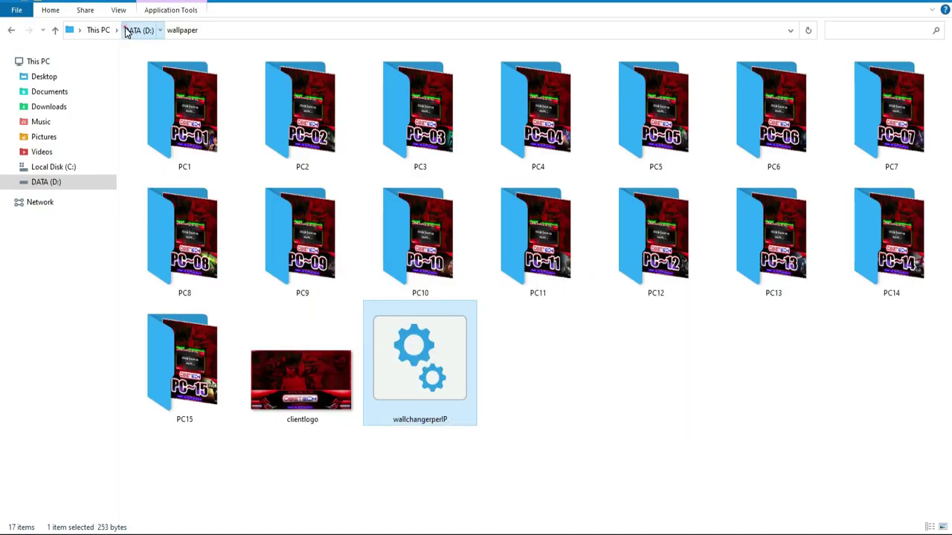
# - Copy the wallpaper folder from DATA (D:) to GAME DISK (D:) on the diskless server in VNC Viewer and refresh the listing
pyautogui.click(132, 30)
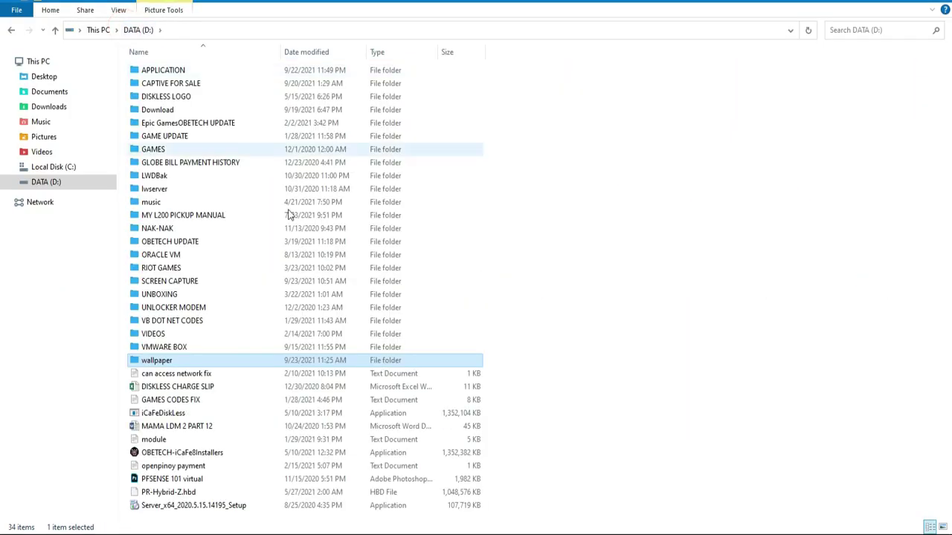
pyautogui.rightClick(148, 363)
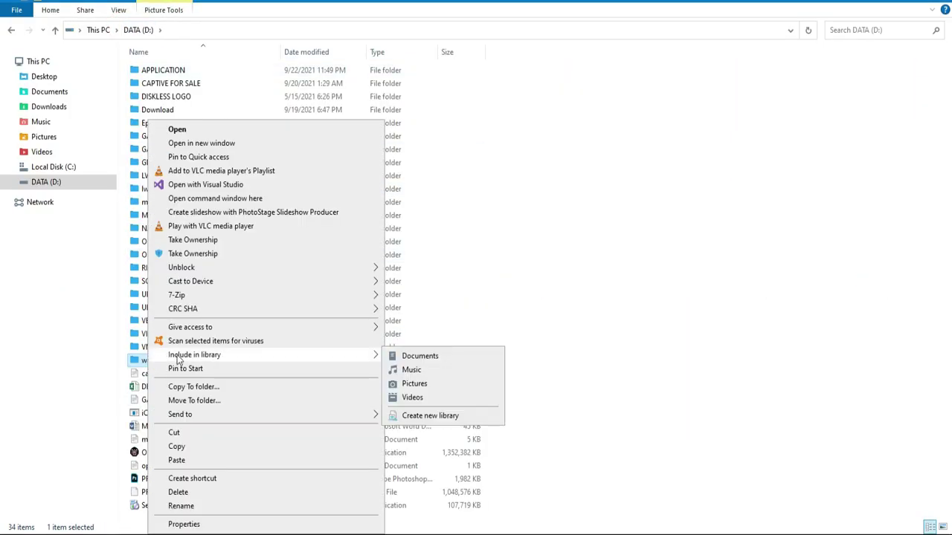
pyautogui.click(177, 447)
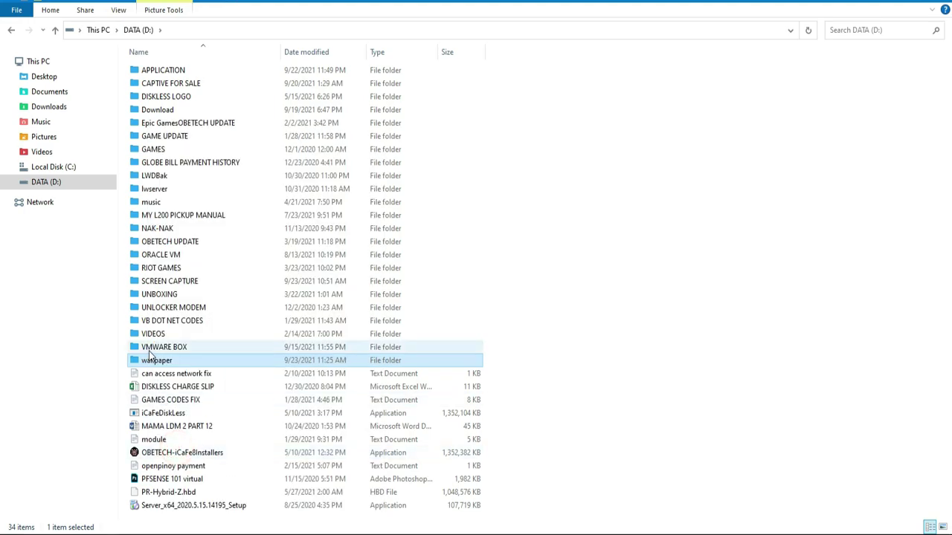
pyautogui.rightClick(152, 360)
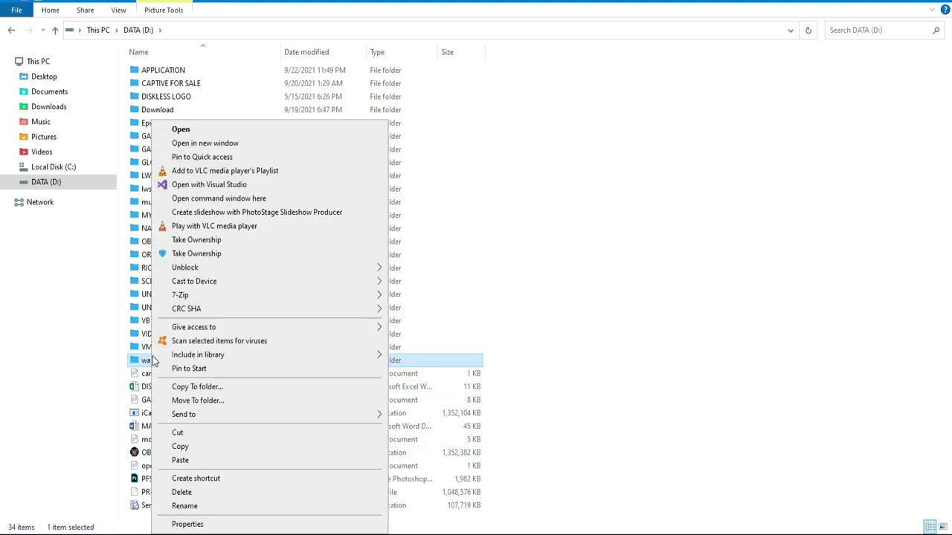
pyautogui.click(177, 446)
pyautogui.click(231, 494)
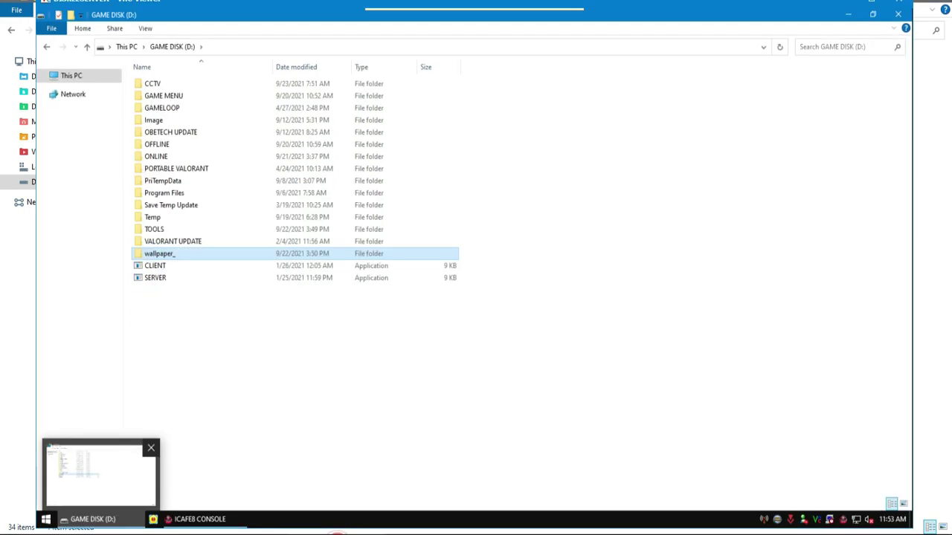
pyautogui.rightClick(189, 341)
pyautogui.click(216, 237)
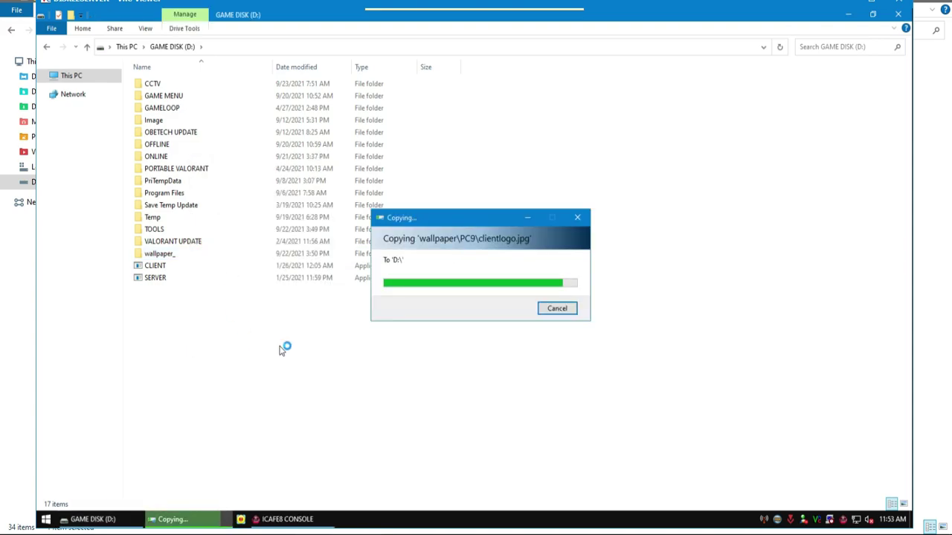
pyautogui.rightClick(266, 356)
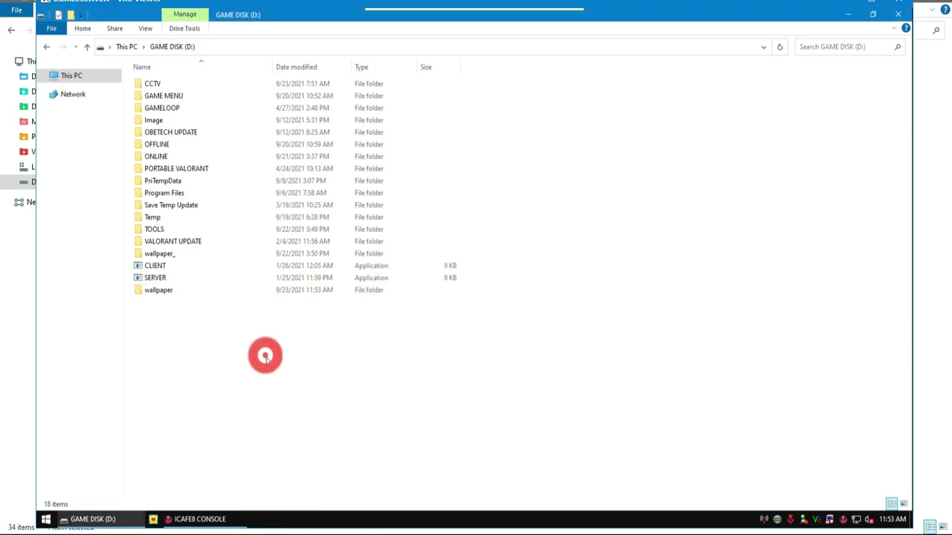
pyautogui.click(296, 226)
pyautogui.click(261, 312)
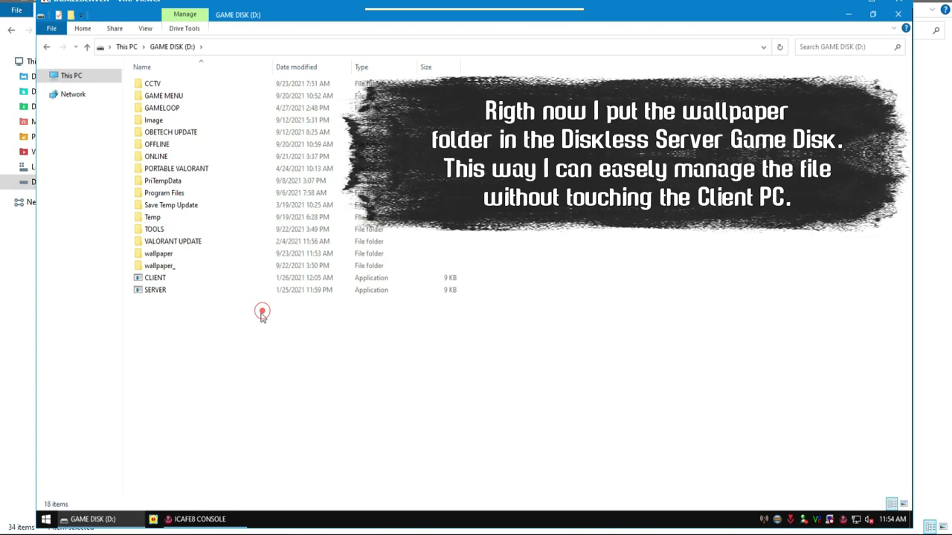
# - Open the copied wallpaper folder on the server's GAME DISK (D:) to view its contents
pyautogui.click(168, 252)
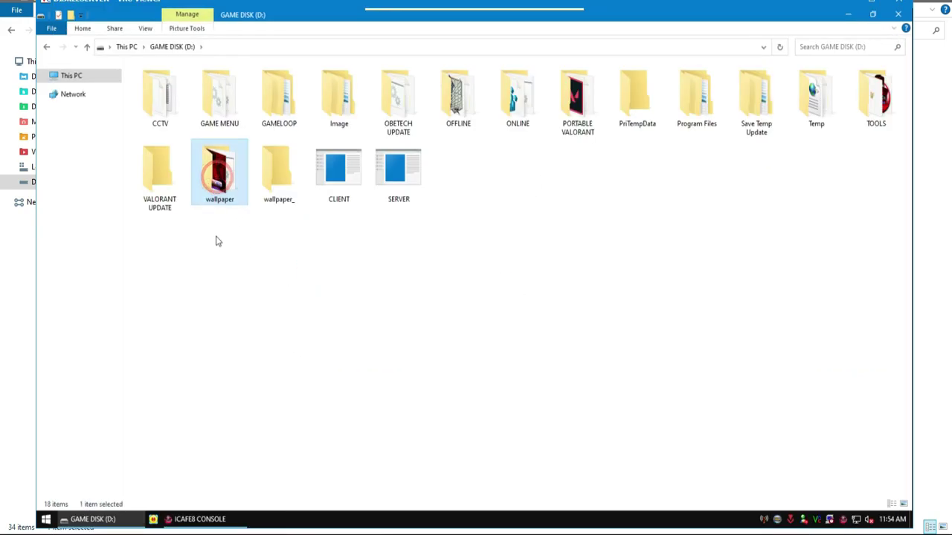
pyautogui.doubleClick(220, 197)
pyautogui.click(583, 308)
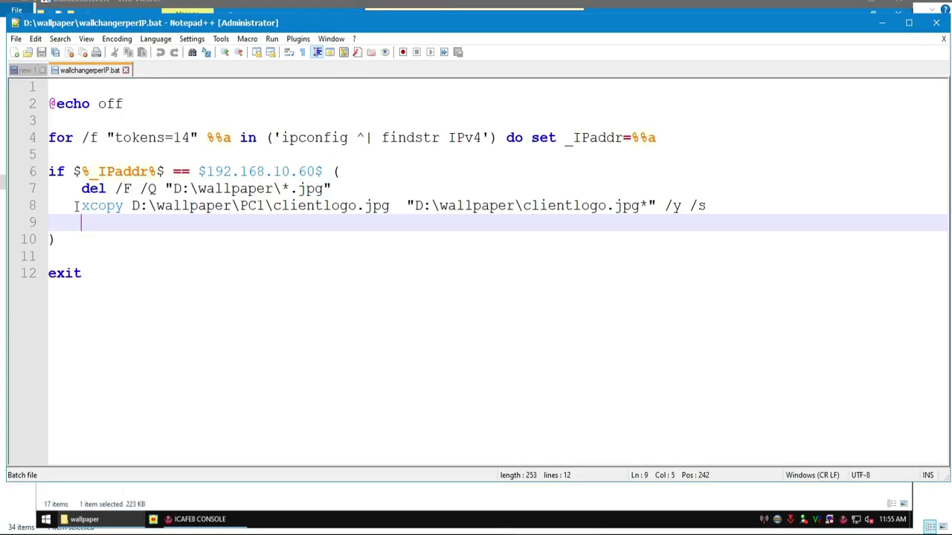
# - Examine the script's xcopy source path and preview the matching clientlogo image in the server's PC1 folder
pyautogui.moveTo(77, 206); pyautogui.dragTo(394, 207)
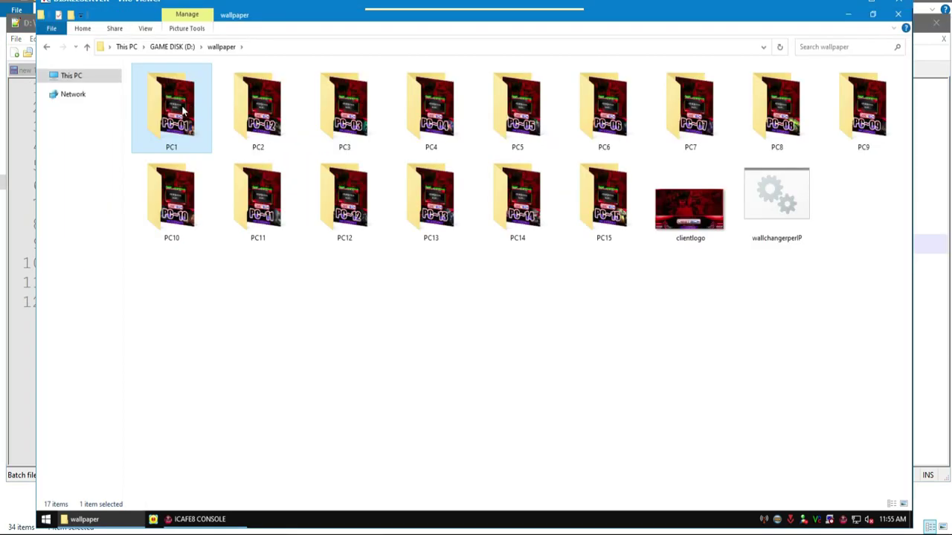
pyautogui.doubleClick(180, 110)
pyautogui.click(179, 105)
pyautogui.rightClick(180, 105)
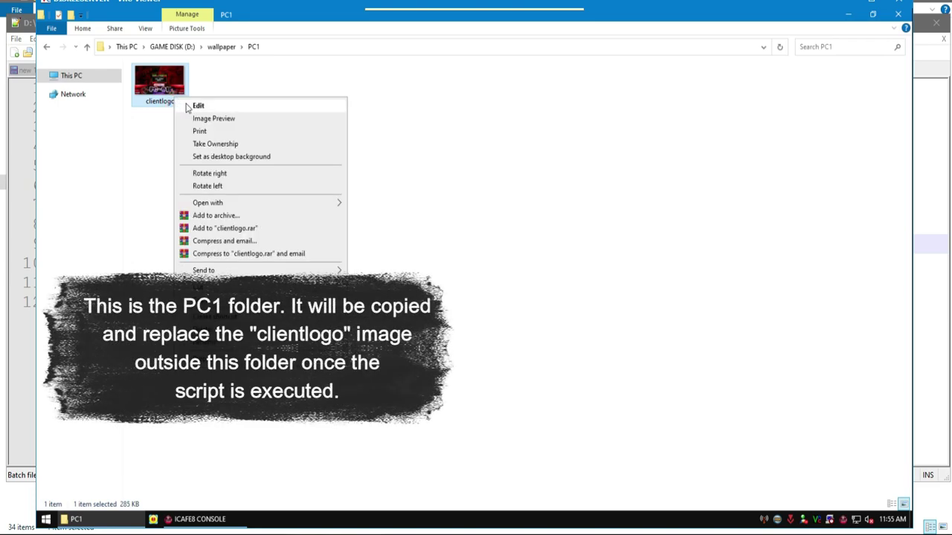
pyautogui.click(199, 118)
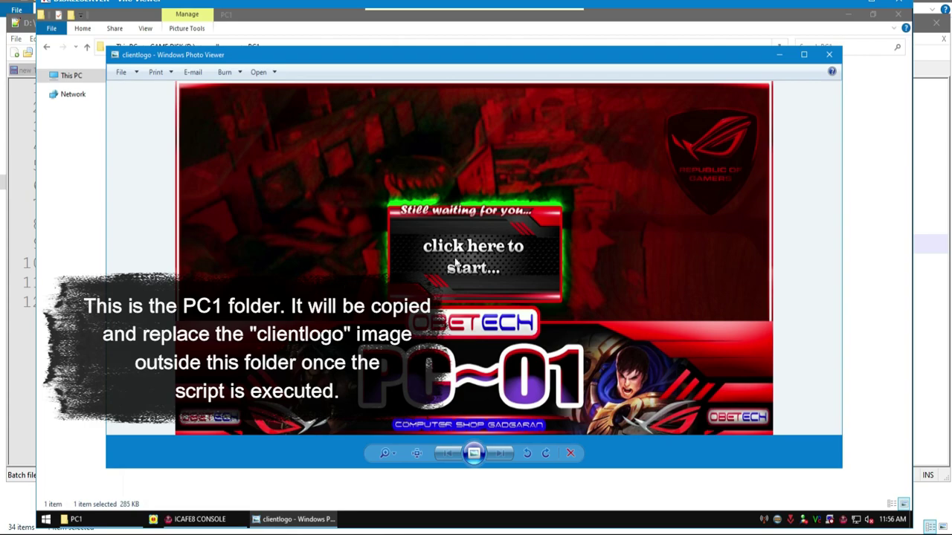
pyautogui.click(829, 55)
pyautogui.click(87, 47)
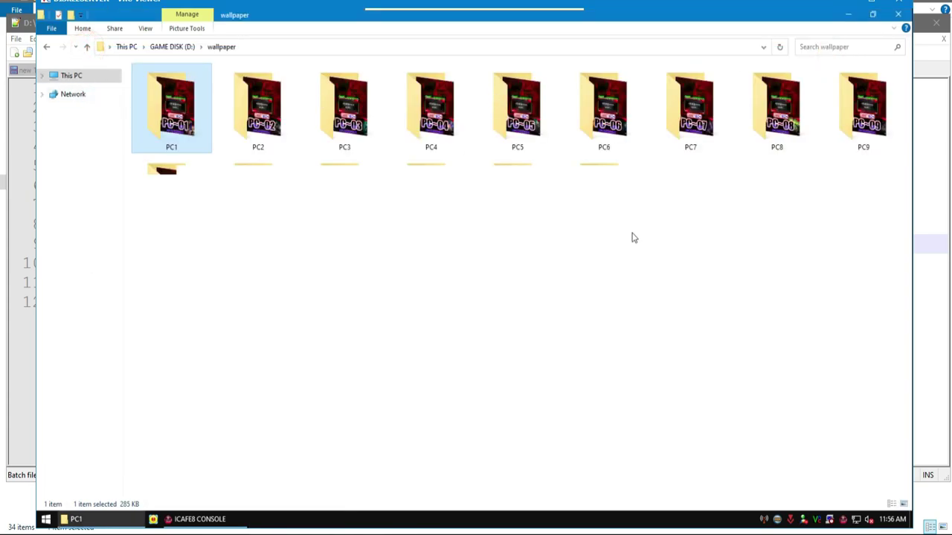
# - Preview the default clientlogo image in the server's wallpaper folder, close the viewer and minimize the folder window
pyautogui.rightClick(676, 209)
pyautogui.click(699, 230)
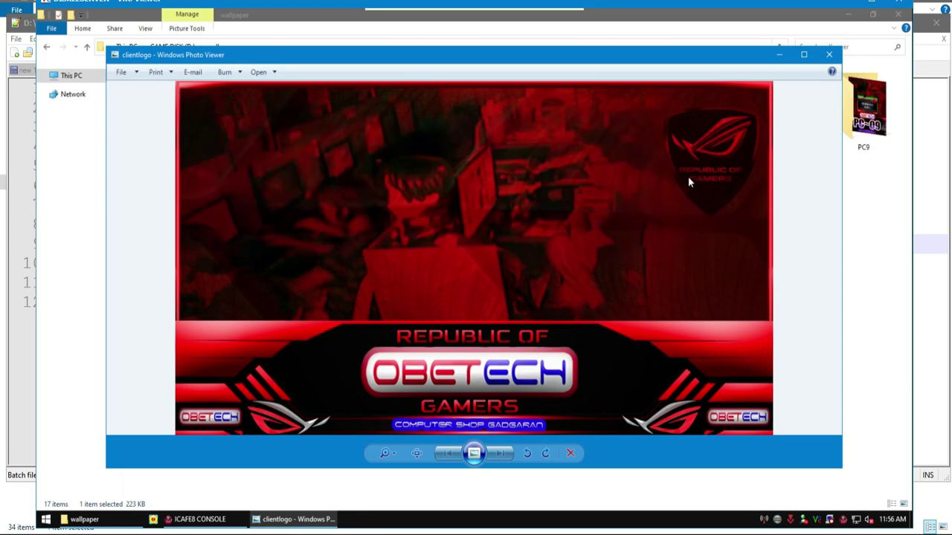
pyautogui.click(829, 54)
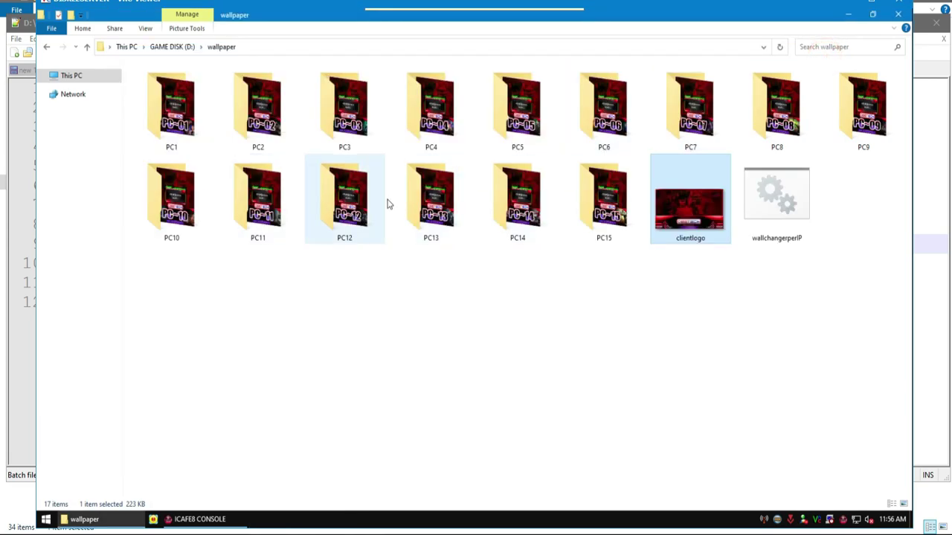
pyautogui.click(849, 14)
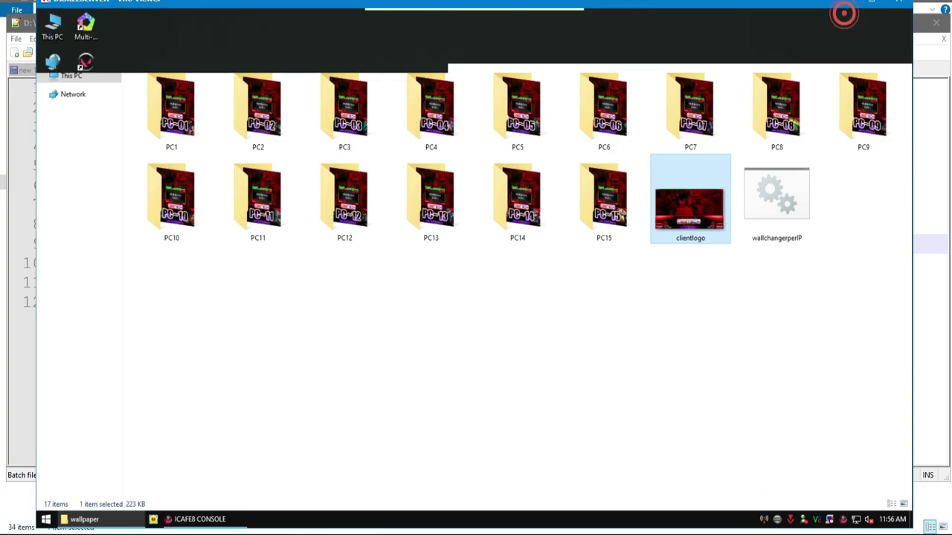
# - Switch back to Notepad++ and examine the xcopy destination path D:\wallpaper\clientlogo.jpg and its file name
pyautogui.hotkey('alt', 'Tab')
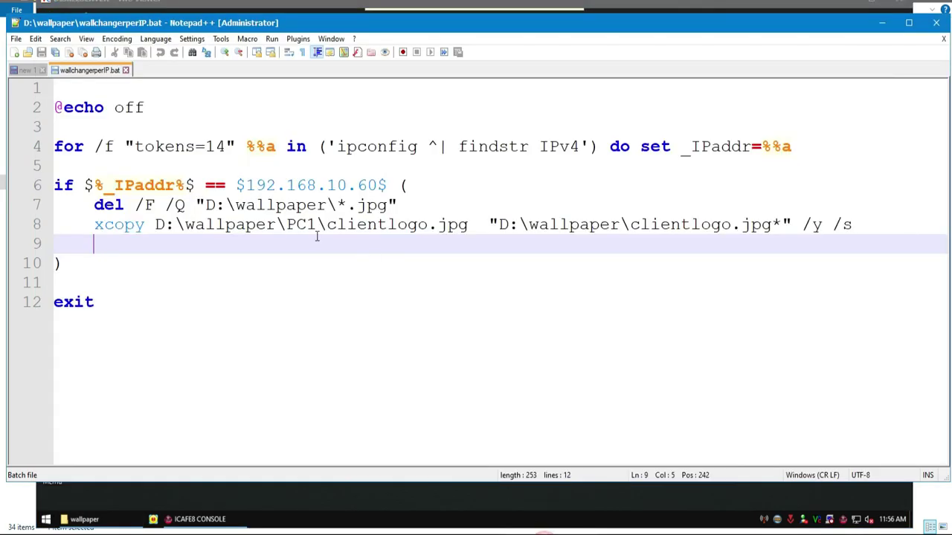
pyautogui.click(423, 225)
pyautogui.click(556, 226)
pyautogui.click(500, 225)
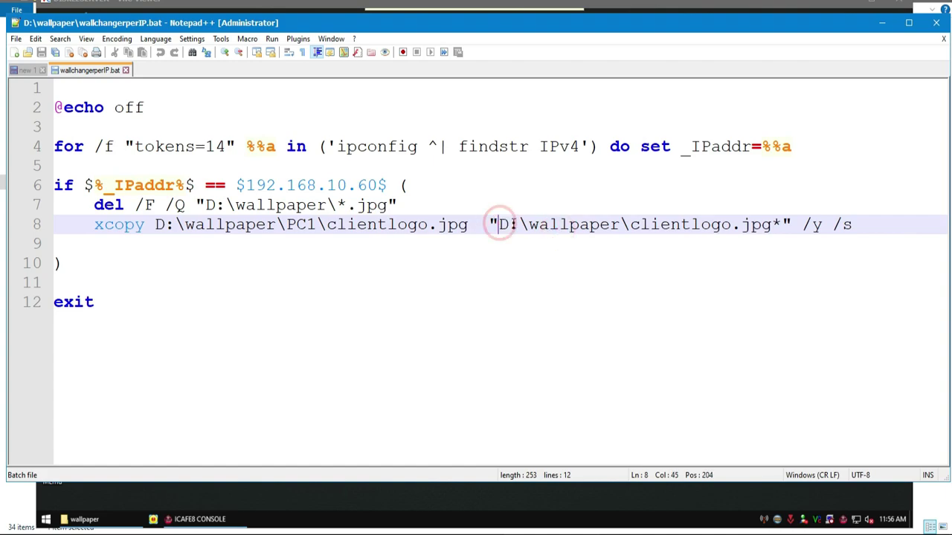
pyautogui.moveTo(499, 225); pyautogui.dragTo(764, 225)
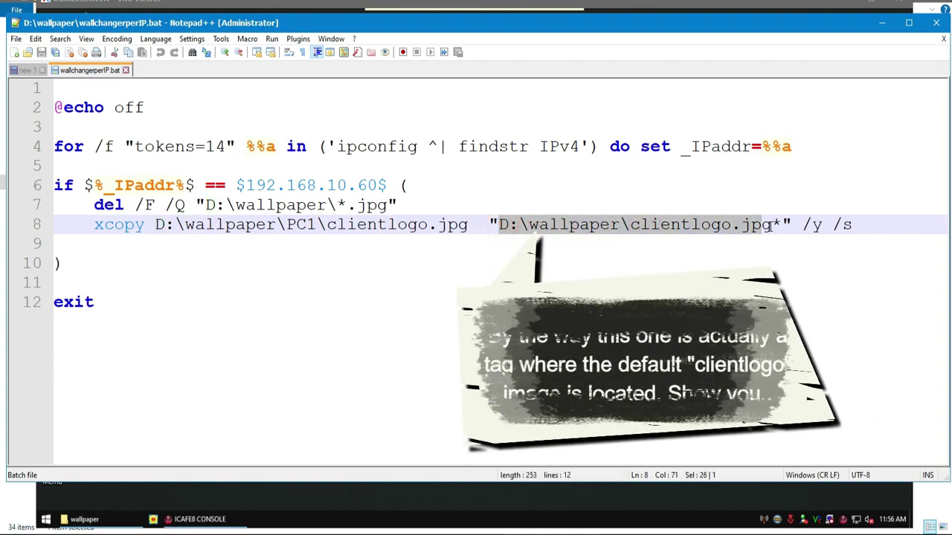
pyautogui.click(688, 224)
pyautogui.moveTo(632, 225); pyautogui.dragTo(731, 224)
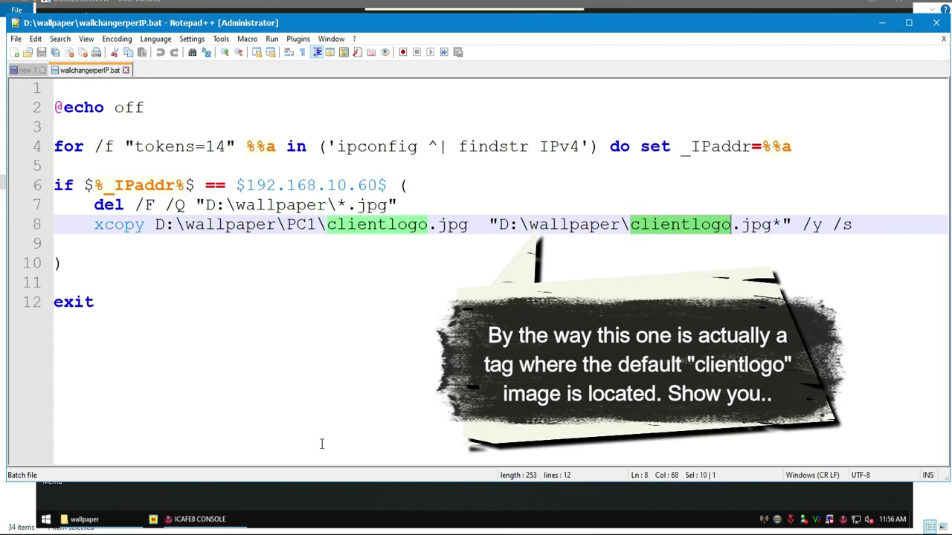
# - Locate the default clientlogo image in the server's wallpaper folder and return to the batch script in Notepad++
pyautogui.click(113, 519)
pyautogui.click(703, 282)
pyautogui.click(690, 232)
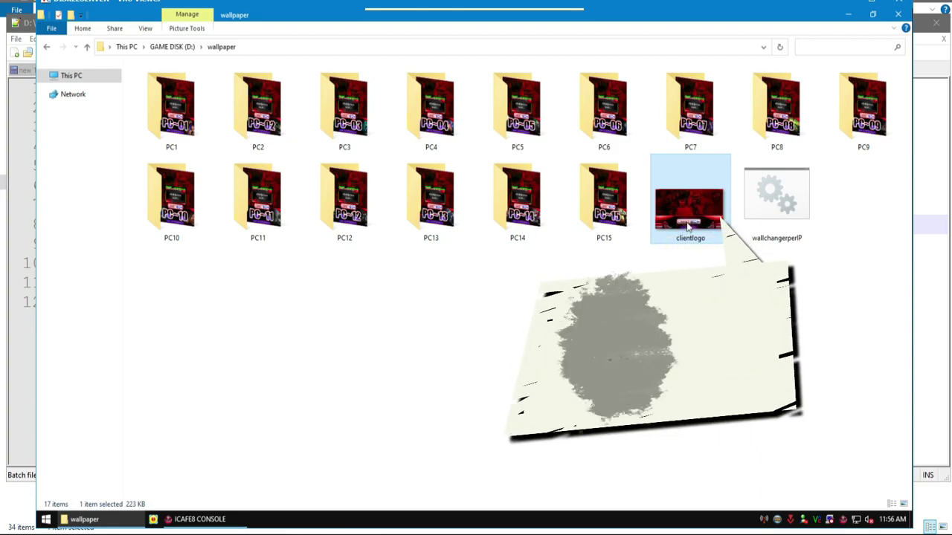
pyautogui.moveTo(199, 519)
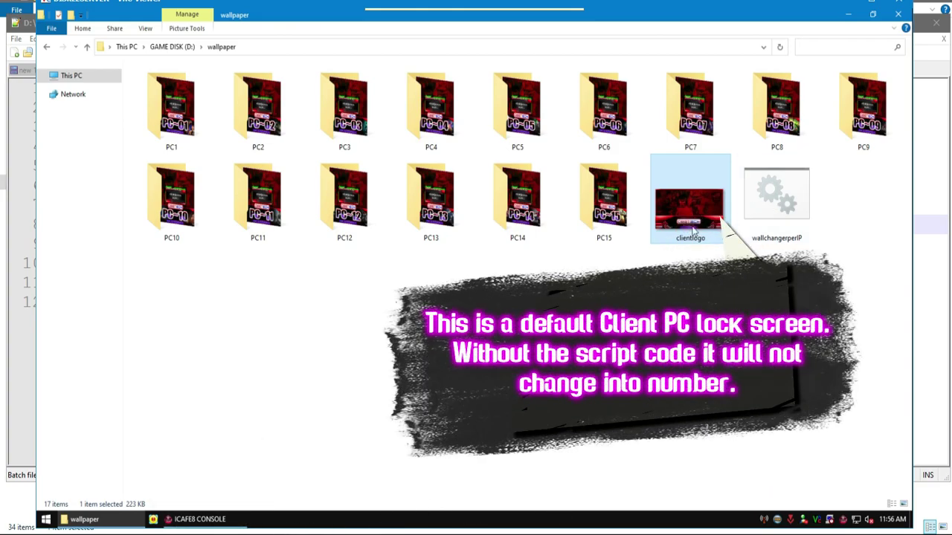
pyautogui.moveTo(107, 524)
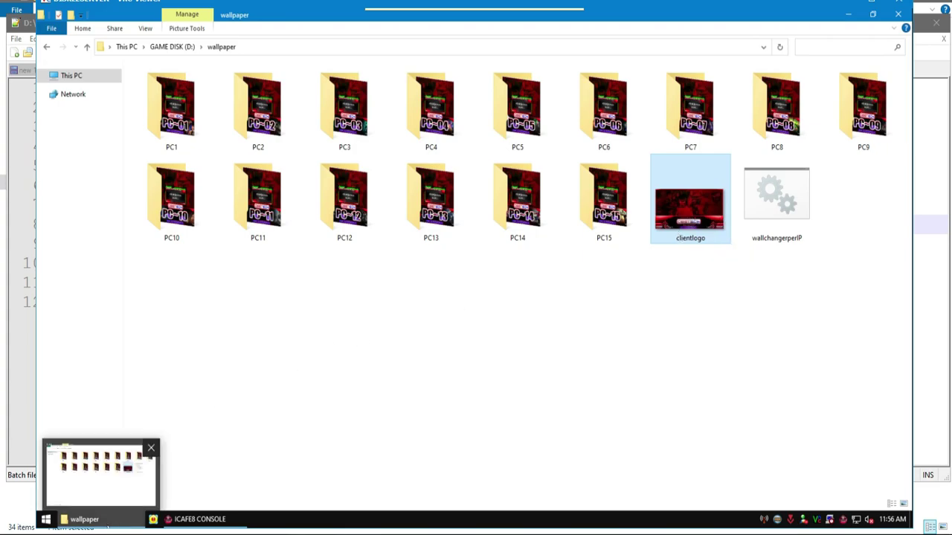
pyautogui.click(152, 520)
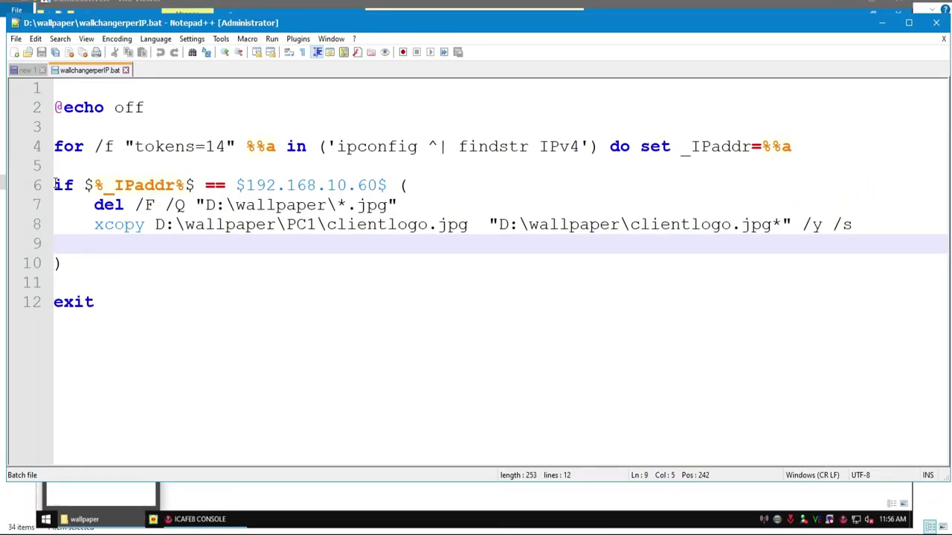
# - Duplicate the 192.168.10.60 if block on a new line directly above the exit command
pyautogui.moveTo(55, 184); pyautogui.dragTo(85, 262)
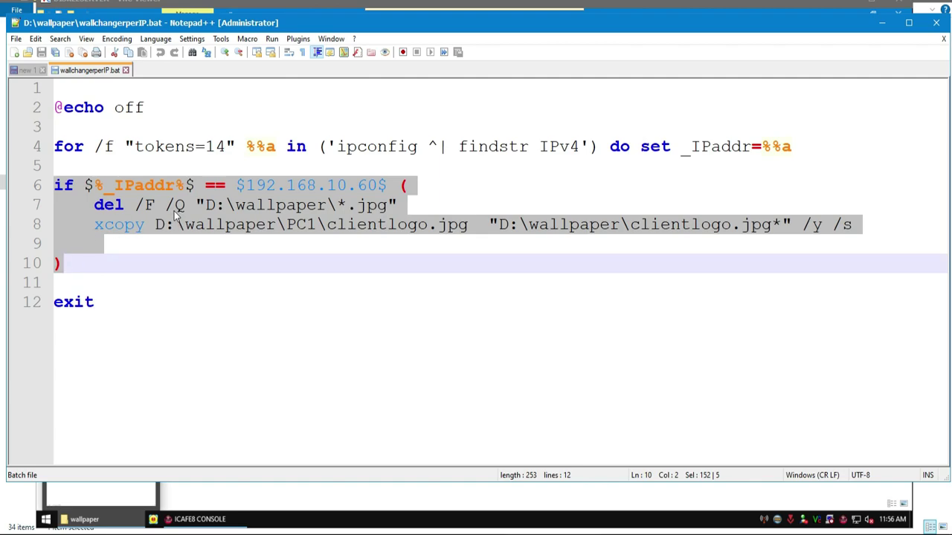
pyautogui.rightClick(227, 203)
pyautogui.click(255, 226)
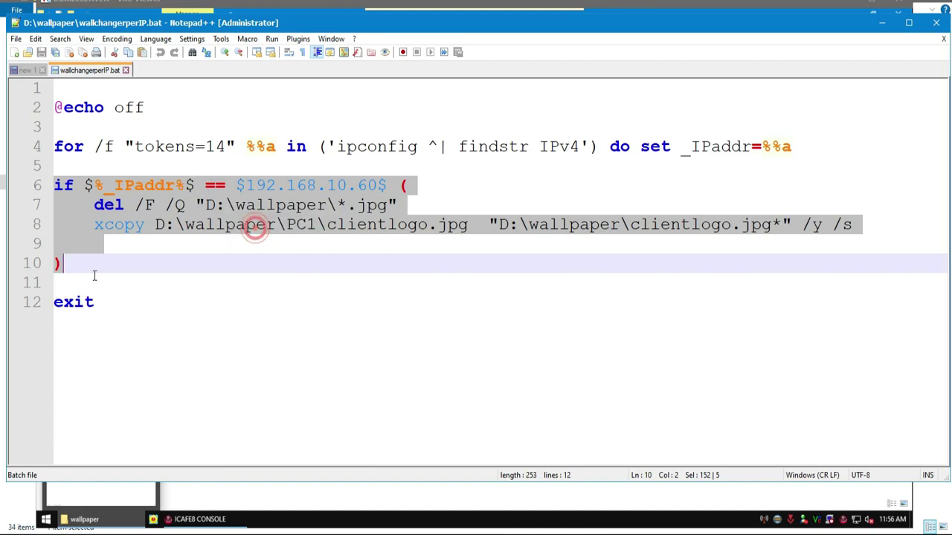
pyautogui.click(67, 284)
pyautogui.press('Return')
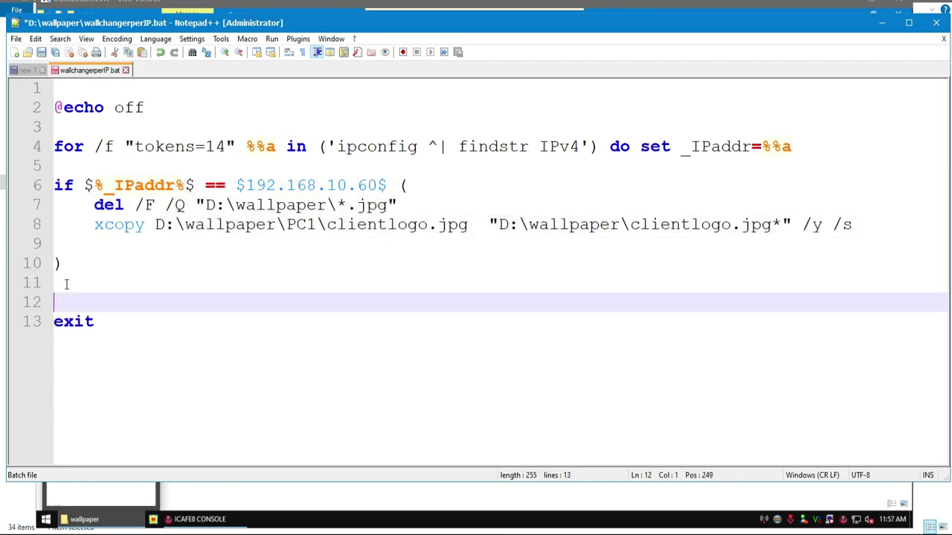
pyautogui.hotkey('ctrl', 'v')
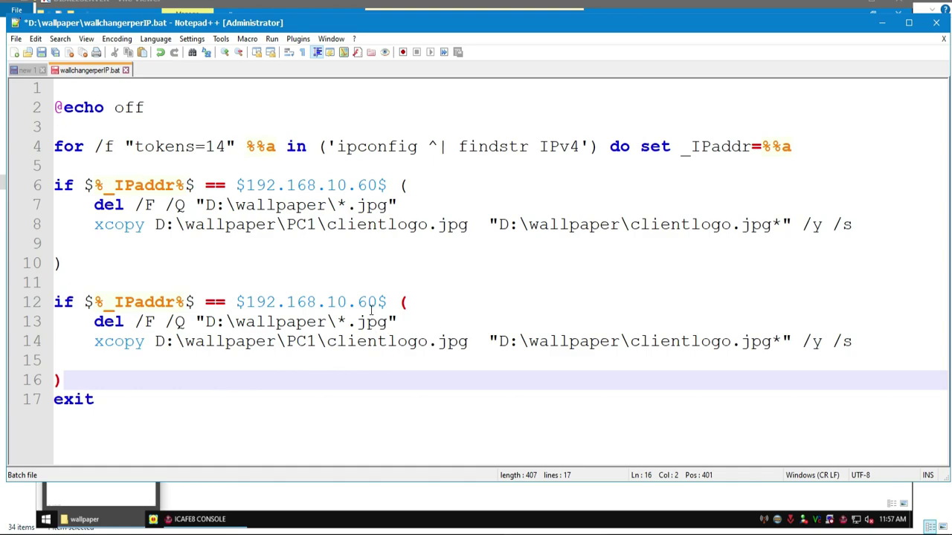
# - Set the duplicated block's IP address to 192.168.10.61 and its xcopy source folder to PC2
pyautogui.moveTo(370, 303); pyautogui.dragTo(382, 305)
pyautogui.write('1')
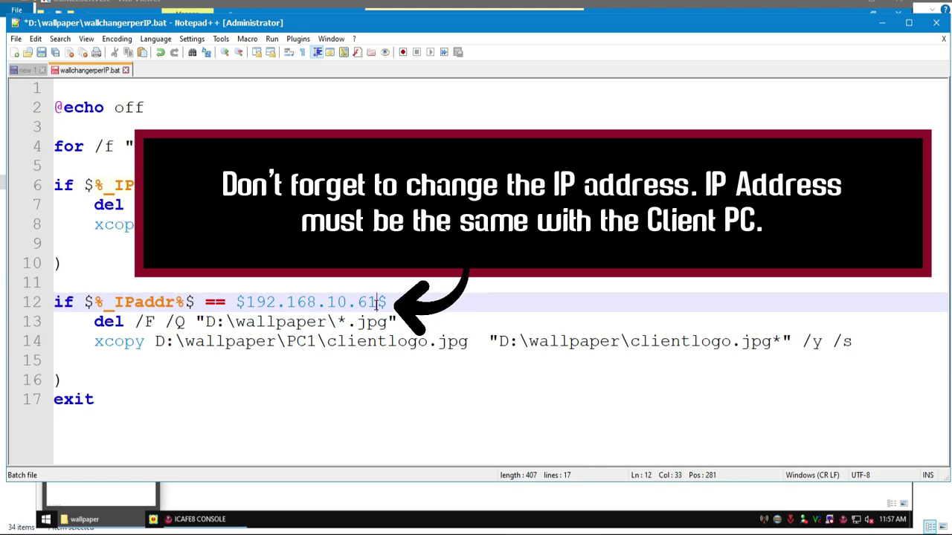
pyautogui.moveTo(369, 302); pyautogui.dragTo(376, 303)
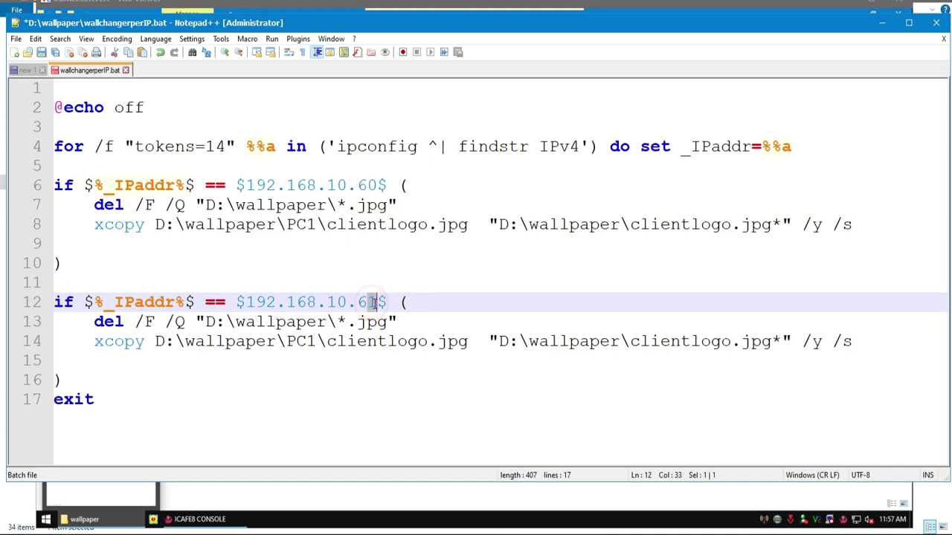
pyautogui.moveTo(318, 341); pyautogui.dragTo(311, 342)
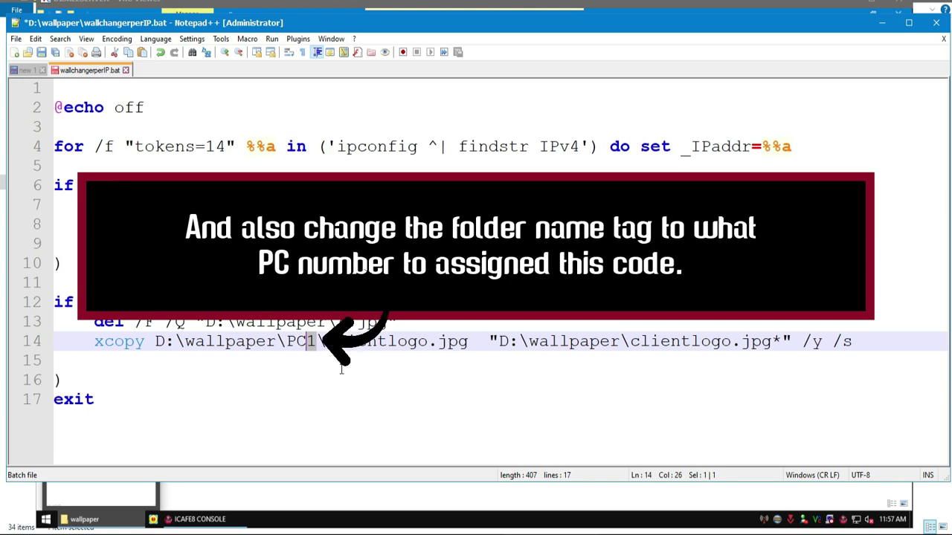
pyautogui.write('2')
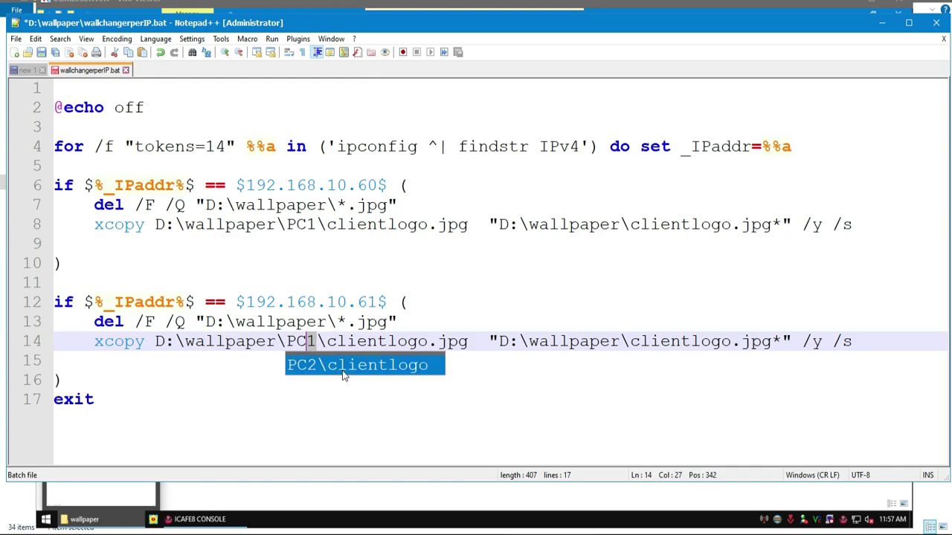
pyautogui.click(312, 413)
pyautogui.click(314, 340)
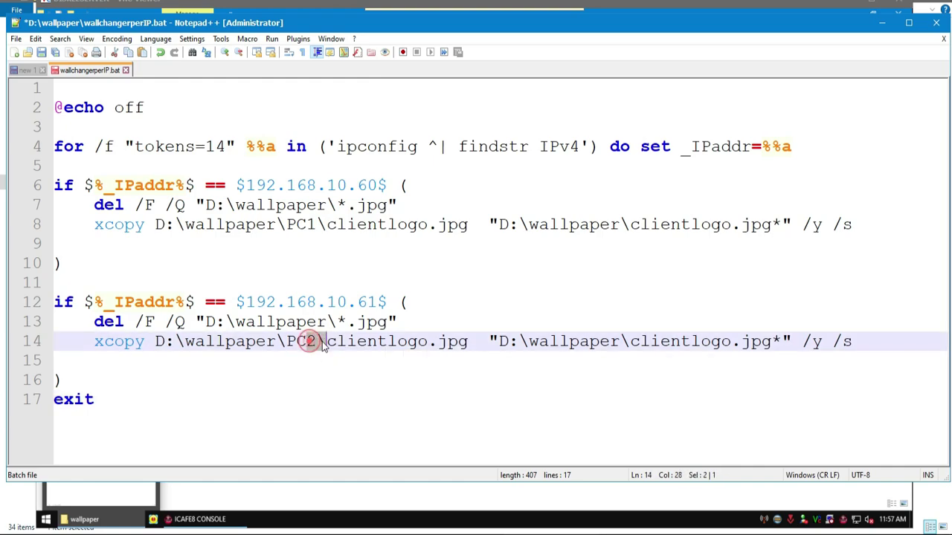
pyautogui.click(324, 381)
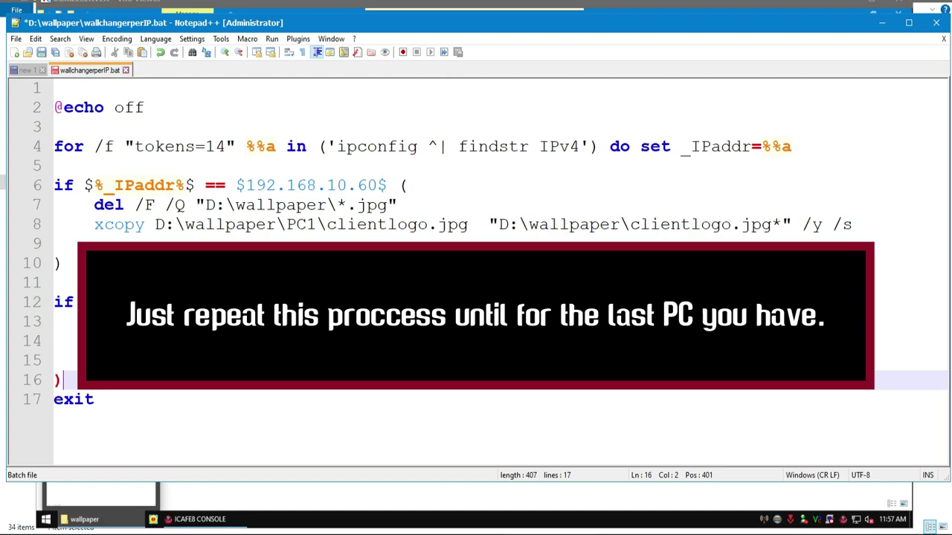
# - Switch to the server's wallpaper folder, preview the clientlogo image inside PC2, and go back to the wallpaper folder
pyautogui.doubleClick(303, 341)
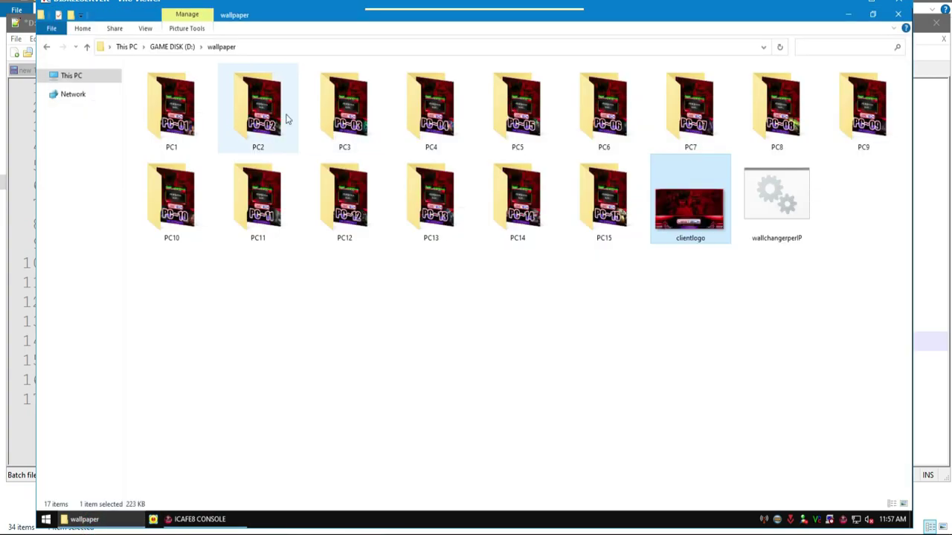
pyautogui.doubleClick(286, 119)
pyautogui.doubleClick(149, 81)
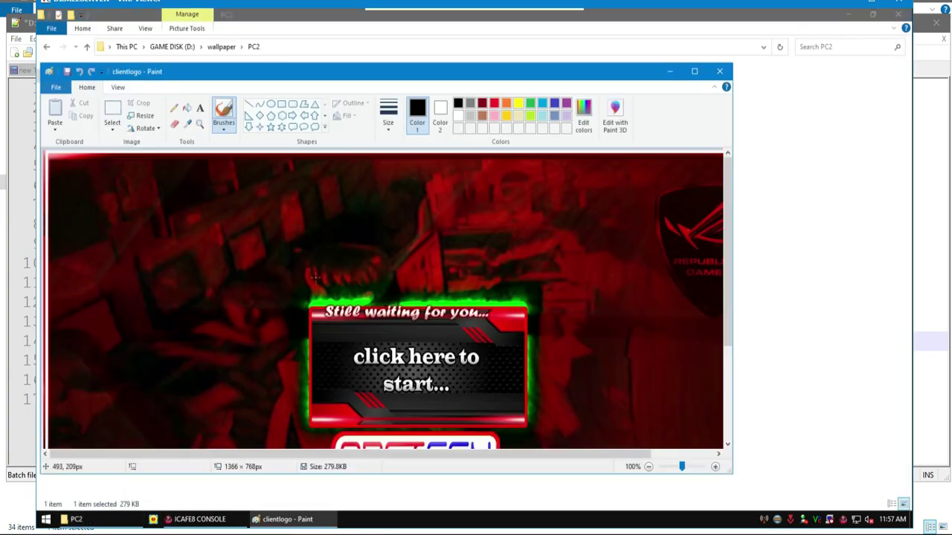
pyautogui.scroll(-3, 312, 268)
pyautogui.click(722, 73)
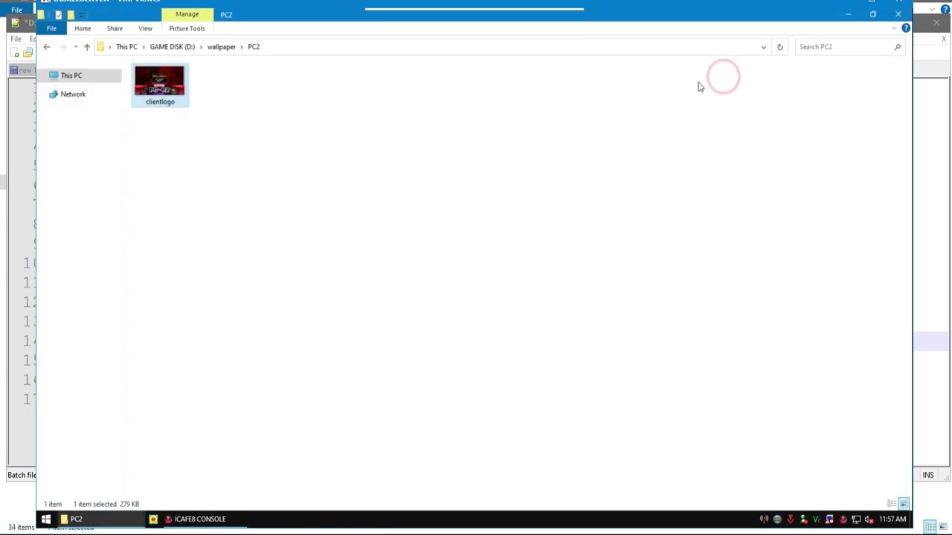
pyautogui.click(87, 46)
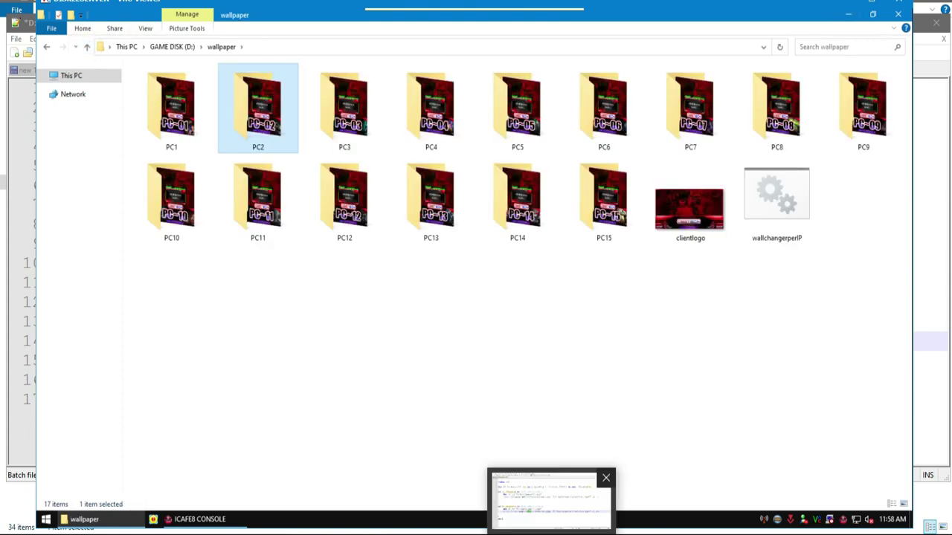
# - Return to the batch script in Notepad++ and duplicate the 192.168.10.61 block below itself
pyautogui.click(550, 498)
pyautogui.moveTo(54, 302); pyautogui.dragTo(76, 377)
pyautogui.rightClick(109, 321)
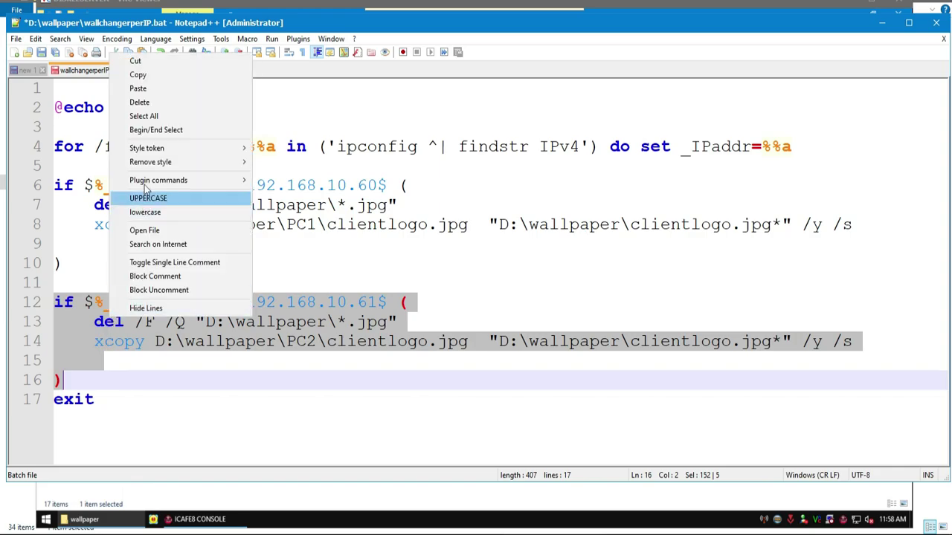
pyautogui.click(139, 73)
pyautogui.click(94, 376)
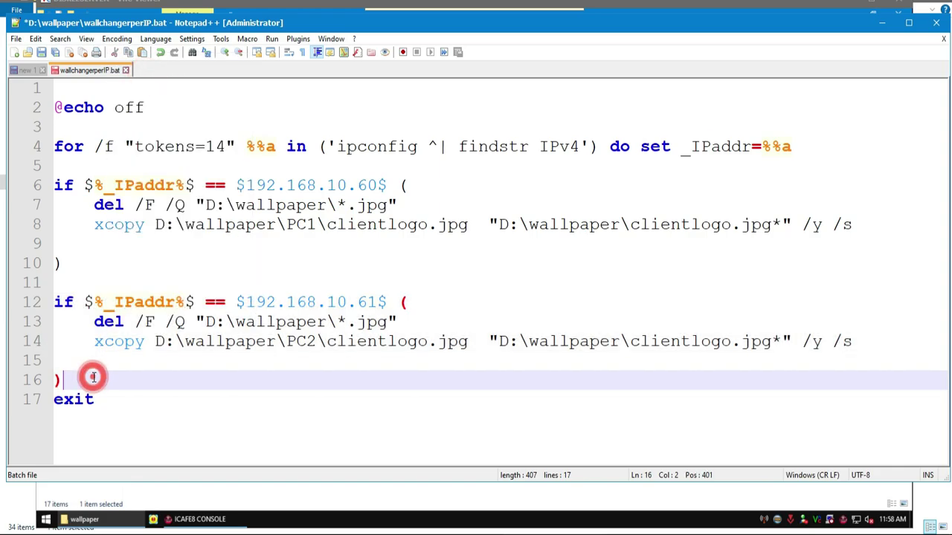
pyautogui.press('Return')
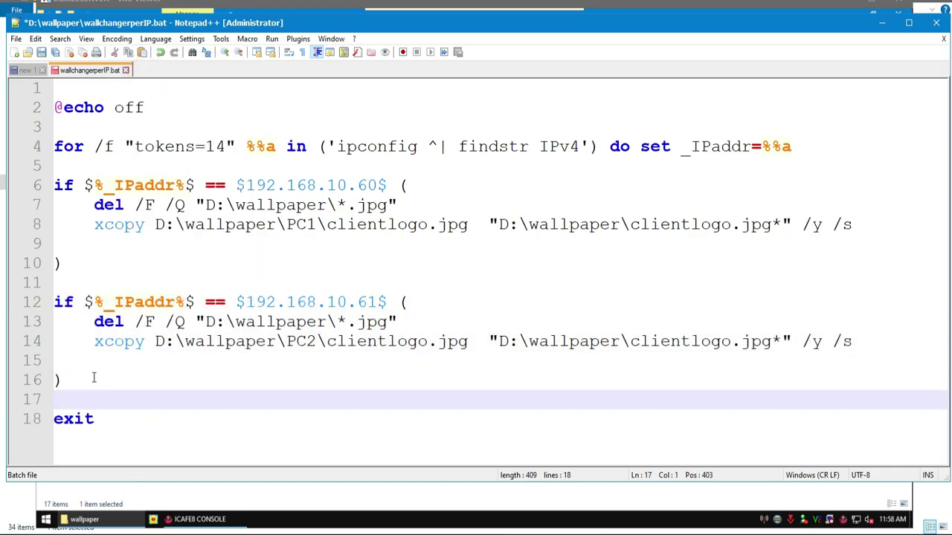
pyautogui.hotkey('ctrl', 'v')
# - Set the third block's IP address to 192.168.10.62 and its xcopy source folder to PC3
pyautogui.moveTo(369, 362); pyautogui.dragTo(377, 362)
pyautogui.write('2')
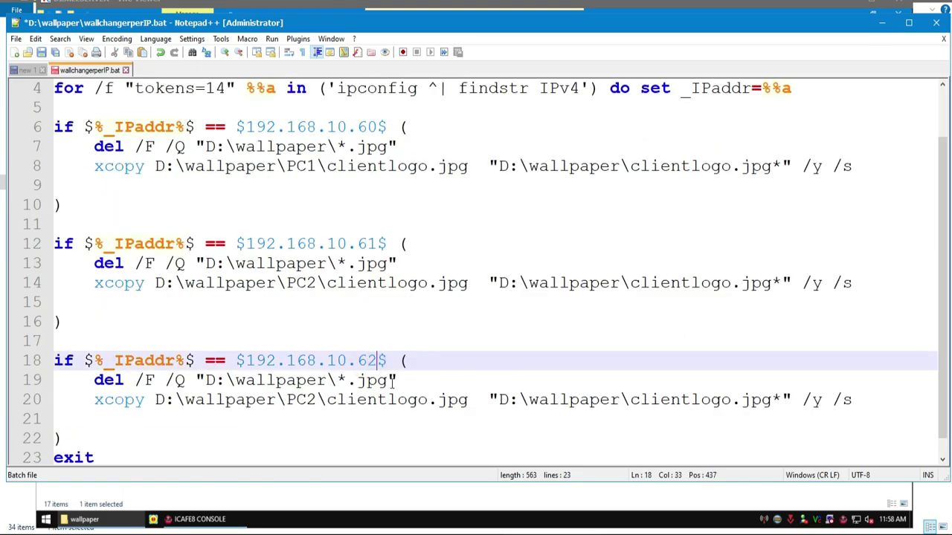
pyautogui.scroll(-1, 411, 381)
pyautogui.doubleClick(364, 340)
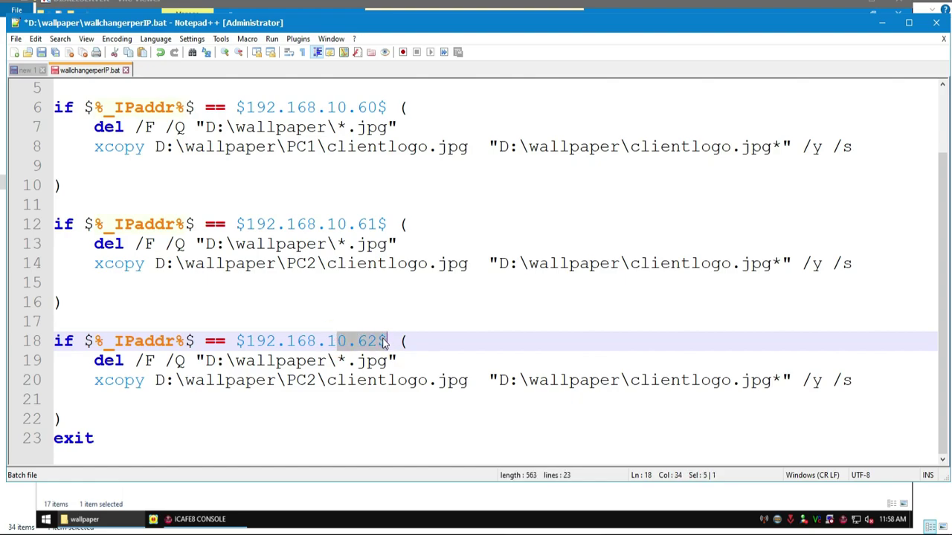
pyautogui.click(364, 325)
pyautogui.moveTo(305, 381); pyautogui.dragTo(314, 382)
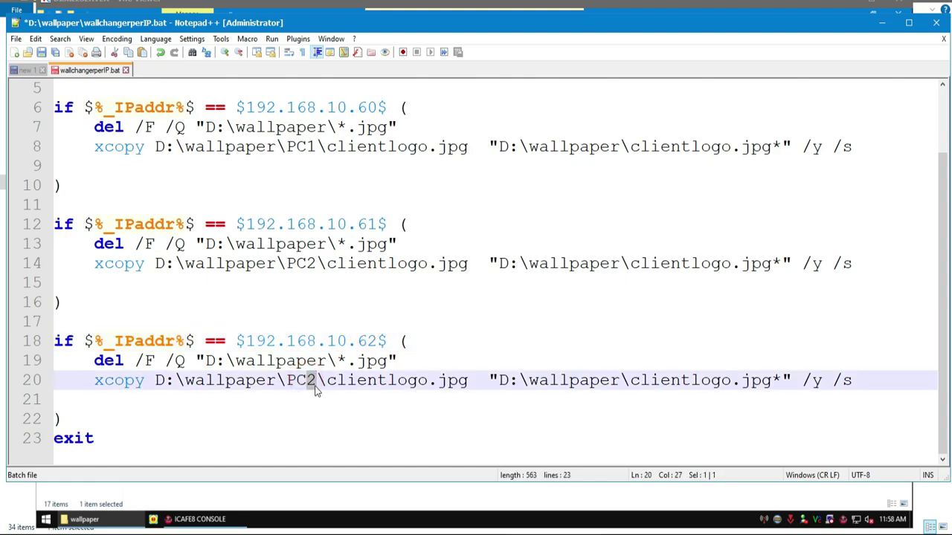
pyautogui.write('3')
pyautogui.click(268, 438)
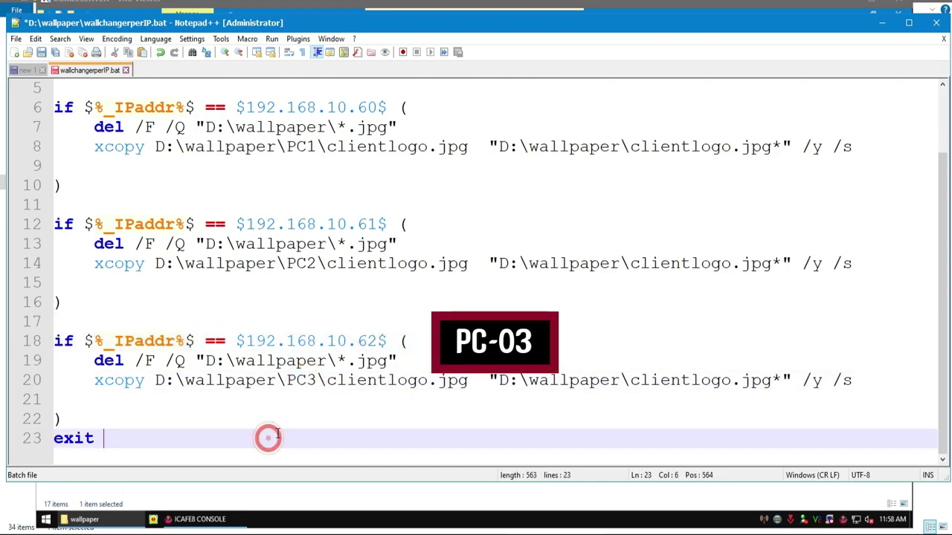
pyautogui.moveTo(305, 381); pyautogui.dragTo(315, 380)
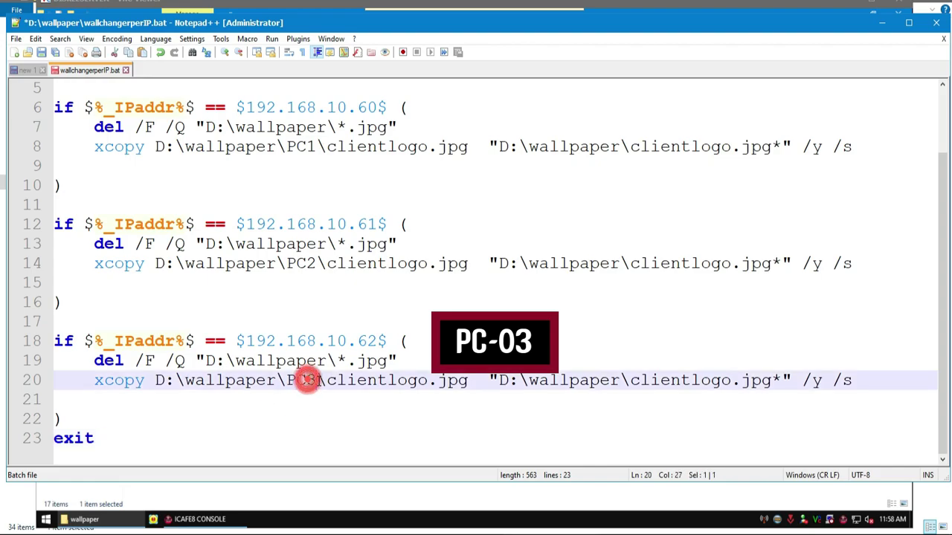
pyautogui.click(227, 419)
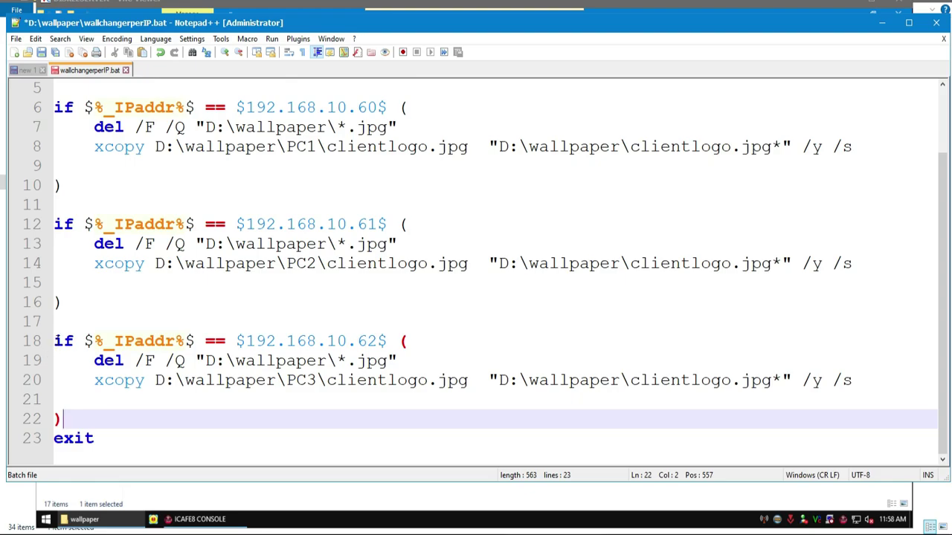
# - Duplicate the 192.168.10.62 block below itself, separated by a blank line
pyautogui.moveTo(54, 340); pyautogui.dragTo(98, 417)
pyautogui.hotkey('ctrl', 'c')
pyautogui.click(130, 420)
pyautogui.press('Return')
pyautogui.press('Return')
pyautogui.hotkey('ctrl', 'v')
# - Set the fourth block's IP address to 192.168.10.63 and its xcopy source folder to PC4
pyautogui.click(371, 340)
pyautogui.press('BackSpace')
pyautogui.write('3')
pyautogui.click(367, 341)
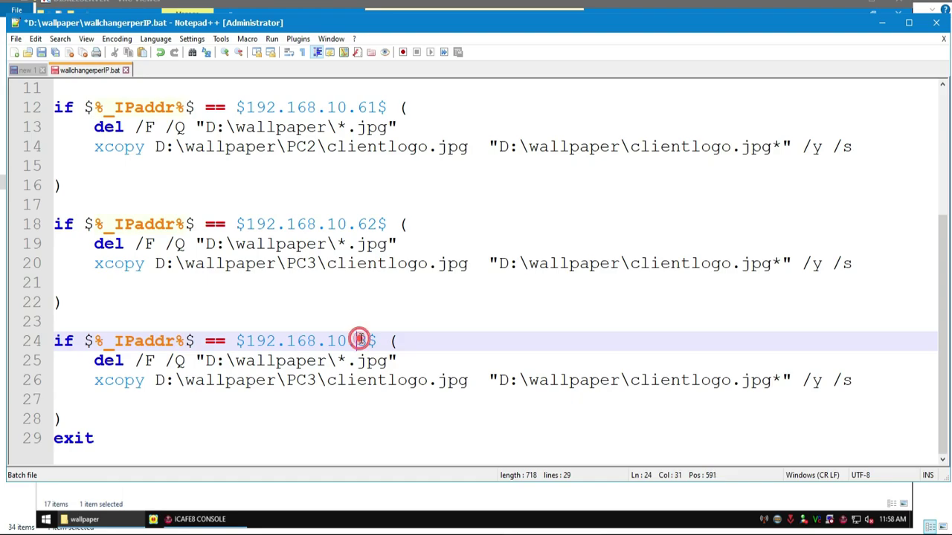
pyautogui.click(311, 381)
pyautogui.hotkey('shift', 'Right')
pyautogui.write('4')
pyautogui.click(261, 437)
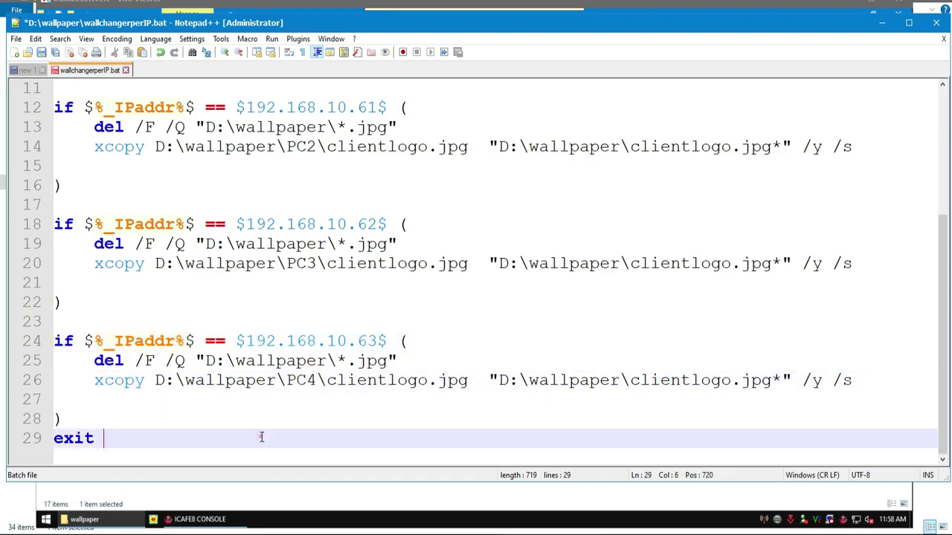
# - Check the PC folder numbers in the xcopy source paths from the first block to the fourth
pyautogui.click(290, 381)
pyautogui.click(336, 420)
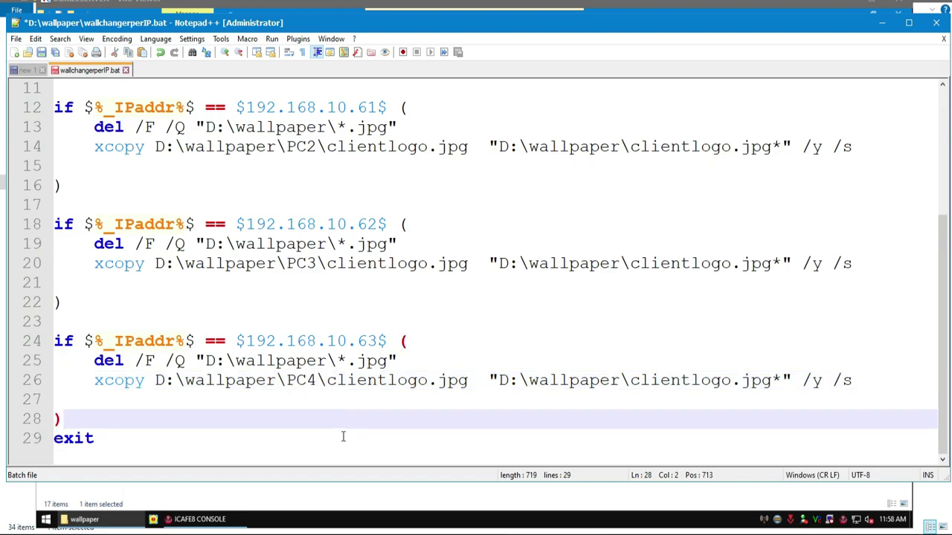
pyautogui.scroll(4, 320, 334)
pyautogui.click(294, 224)
pyautogui.click(296, 341)
pyautogui.scroll(-3, 297, 341)
pyautogui.click(308, 380)
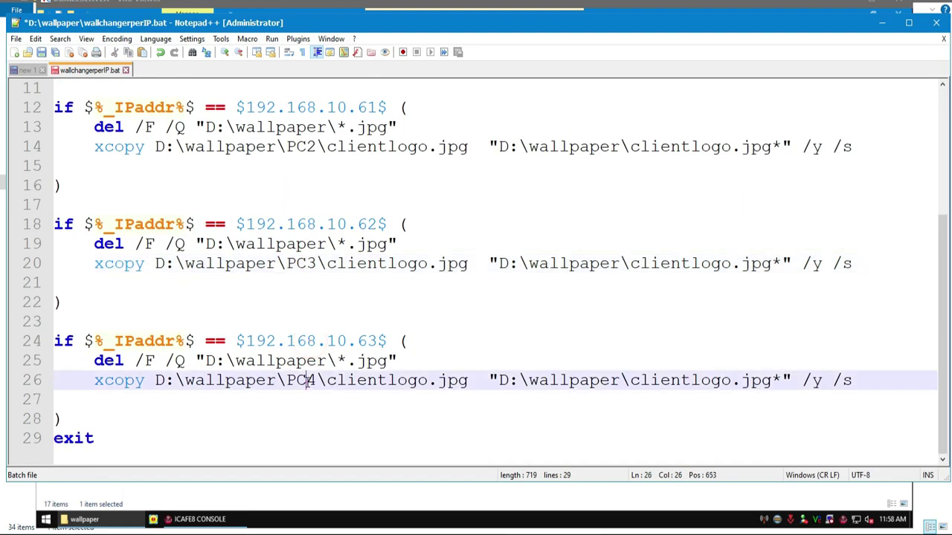
# - Add blank lines before and after the exit command and paste the copied if block below the 192.168.10.63 block
pyautogui.click(70, 420)
pyautogui.press('Return')
pyautogui.press('Return')
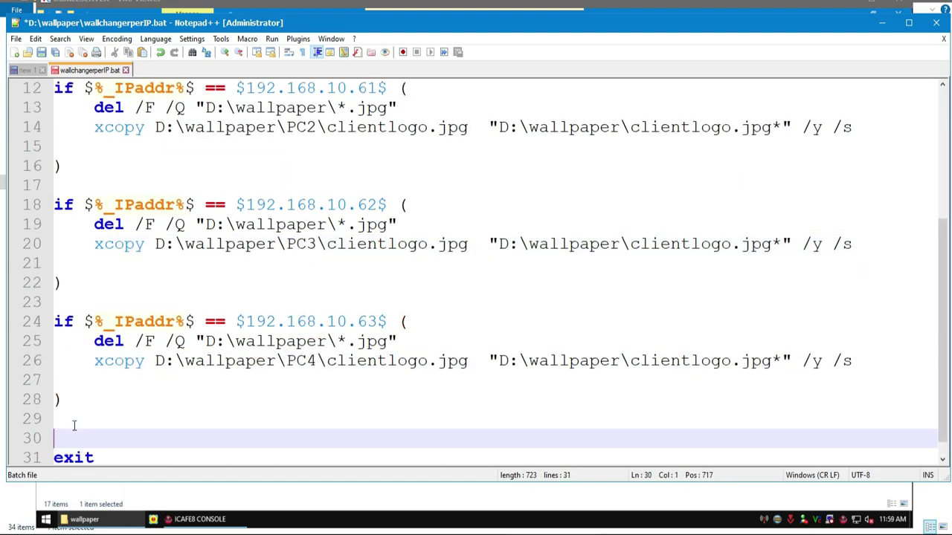
pyautogui.scroll(-1, 104, 446)
pyautogui.click(106, 450)
pyautogui.press('Return')
pyautogui.press('Return')
pyautogui.press('Return')
pyautogui.click(73, 345)
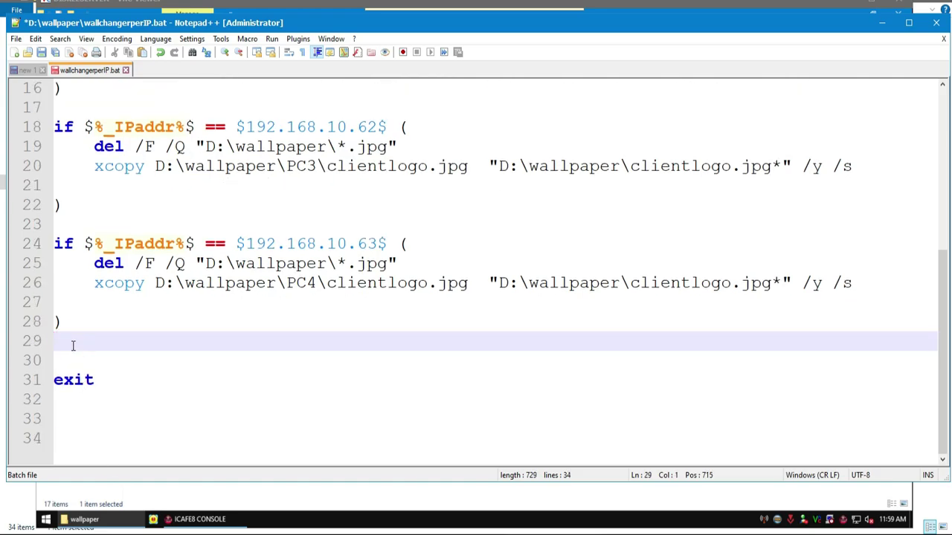
pyautogui.hotkey('ctrl', 'v')
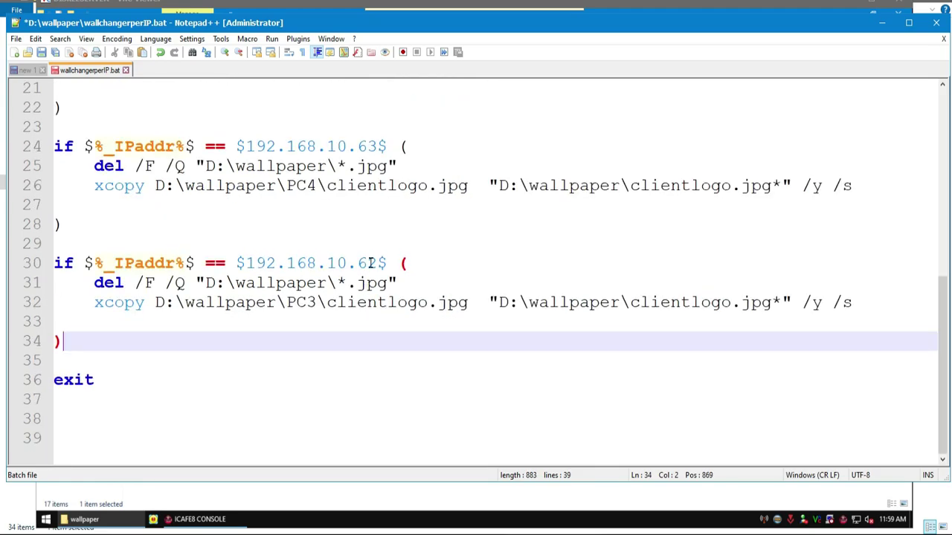
# - Set the fifth block's IP address to 192.168.10.64 and its xcopy source folder to PC5
pyautogui.click(376, 264)
pyautogui.press('BackSpace')
pyautogui.write('4')
pyautogui.moveTo(307, 302); pyautogui.dragTo(318, 302)
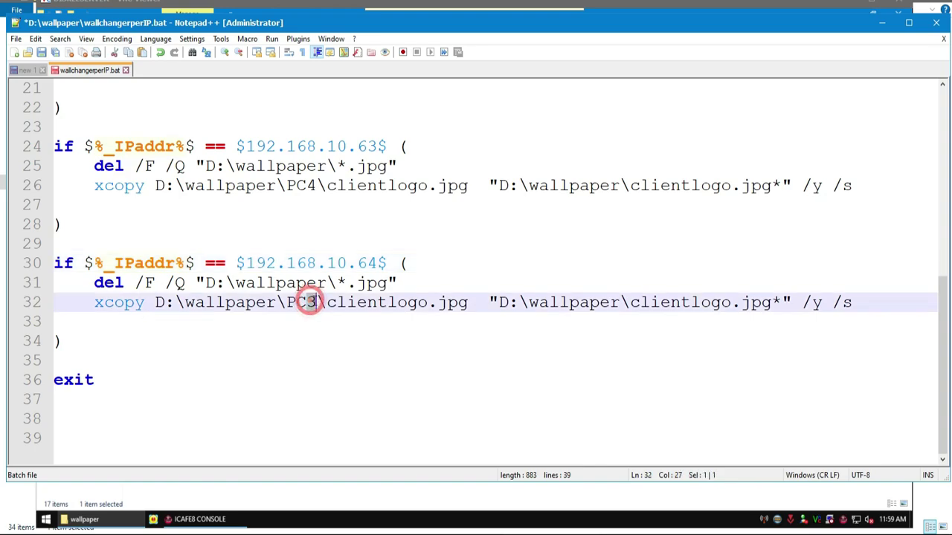
pyautogui.write('5')
pyautogui.click(314, 283)
pyautogui.click(330, 325)
# - Paste another copy of the if block below the 192.168.10.64 block, leaving a blank line between them
pyautogui.click(64, 363)
pyautogui.press('Return')
pyautogui.hotkey('ctrl', 'v')
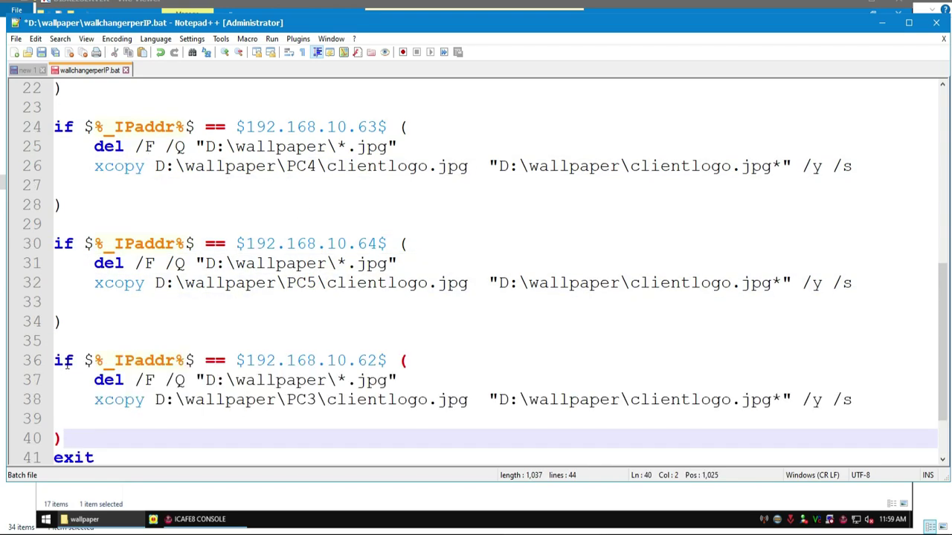
# - Set the sixth block's IP address to 192.168.10.65 and its xcopy source folder to PC6
pyautogui.moveTo(368, 360); pyautogui.dragTo(376, 360)
pyautogui.write('5')
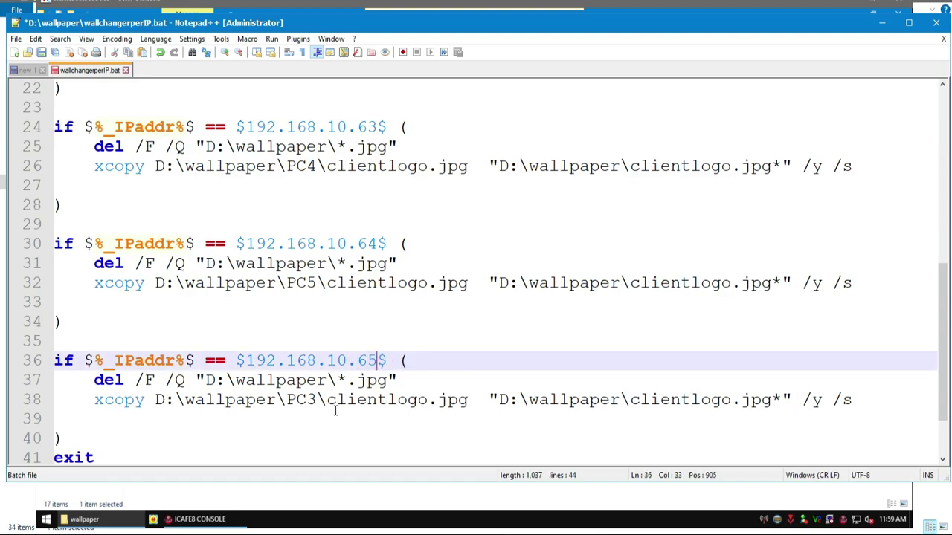
pyautogui.moveTo(307, 400); pyautogui.dragTo(317, 400)
pyautogui.write('6')
pyautogui.click(269, 439)
# - Paste a copy of the if block below the 192.168.10.65 block, separated by a blank line and above the exit command
pyautogui.scroll(3, 330, 374)
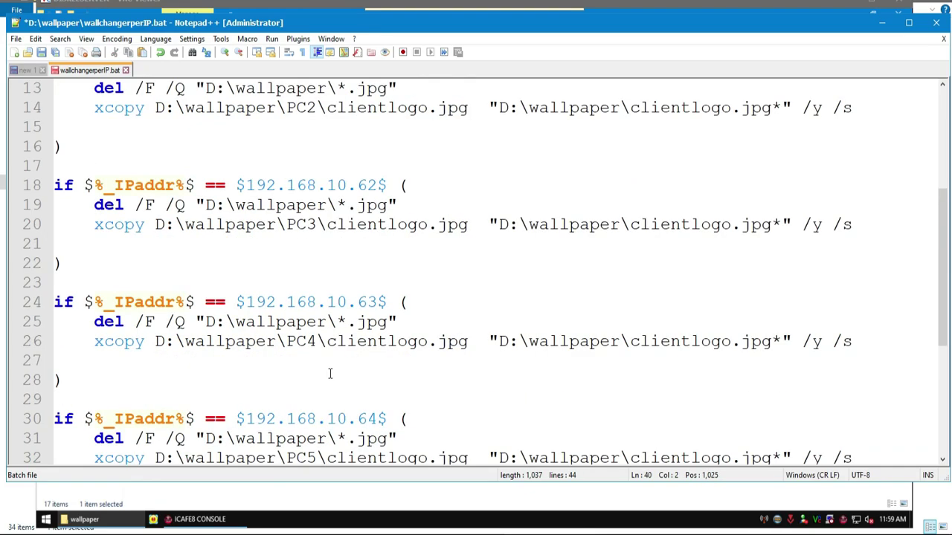
pyautogui.scroll(-4, 329, 374)
pyautogui.moveTo(49, 284); pyautogui.dragTo(64, 360)
pyautogui.rightClick(116, 311)
pyautogui.click(145, 69)
pyautogui.press('Return')
pyautogui.press('Return')
pyautogui.press('Return')
pyautogui.press('Up')
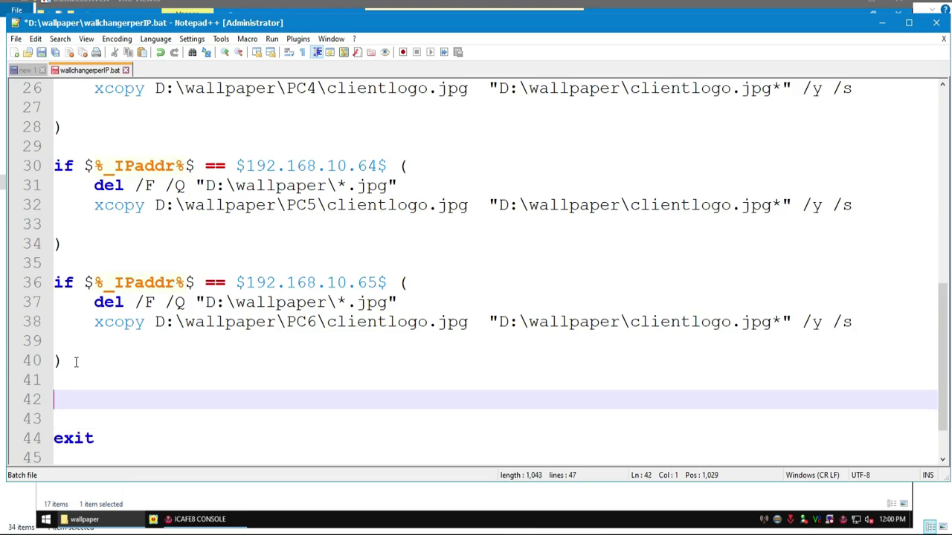
pyautogui.press('Up')
pyautogui.hotkey('ctrl', 'v')
# - Set the seventh block's IP address to 192.168.10.66 and its xcopy source folder to PC7
pyautogui.moveTo(368, 360); pyautogui.dragTo(377, 361)
pyautogui.write('6')
pyautogui.moveTo(307, 400); pyautogui.dragTo(318, 399)
pyautogui.write('7')
pyautogui.press('Down')
pyautogui.press('Down')
# - Add a copy of the if block below the 192.168.10.66 block, leaving a blank line between them
pyautogui.scroll(-2, 122, 387)
pyautogui.click(64, 359)
pyautogui.moveTo(54, 243); pyautogui.dragTo(64, 321)
pyautogui.hotkey('ctrl', 'c')
pyautogui.click(65, 223)
pyautogui.press('Return')
pyautogui.click(64, 379)
pyautogui.hotkey('ctrl', 'v')
pyautogui.press('Return')
# - Set the eighth block's IP address to 192.168.10.67 and its xcopy source folder to PC8
pyautogui.moveTo(368, 341); pyautogui.dragTo(377, 341)
pyautogui.write('7')
pyautogui.scroll(-1, 346, 367)
pyautogui.moveTo(307, 322); pyautogui.dragTo(318, 321)
pyautogui.write('8')
pyautogui.click(248, 383)
# - Copy the 192.168.10.67 block and paste it below itself, above the exit command
pyautogui.scroll(-1, 249, 382)
pyautogui.moveTo(56, 262); pyautogui.dragTo(63, 361)
pyautogui.hotkey('ctrl', 'c')
pyautogui.click(63, 360)
pyautogui.press('Return')
pyautogui.hotkey('ctrl', 'v')
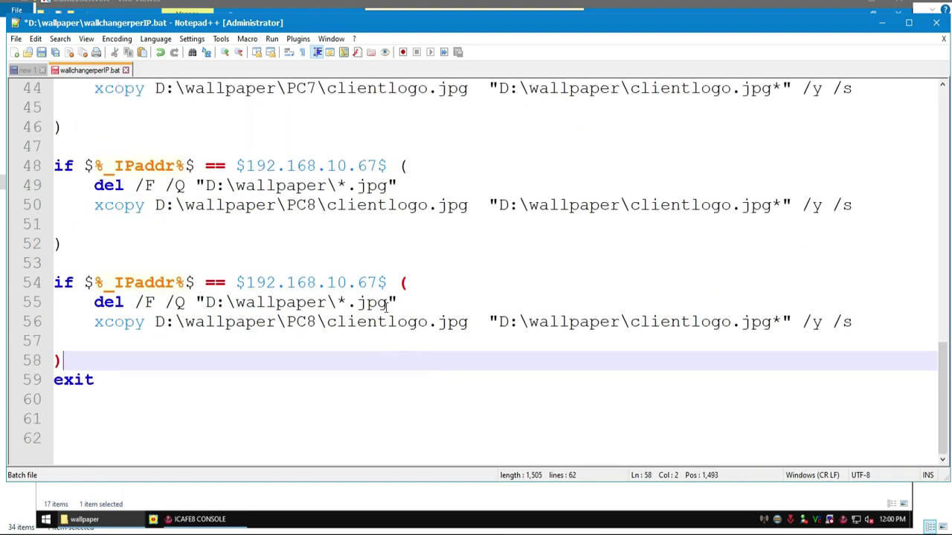
# - Set the ninth block's IP address to 192.168.10.68 and its xcopy source folder to PC9
pyautogui.moveTo(367, 282); pyautogui.dragTo(377, 283)
pyautogui.write('8')
pyautogui.moveTo(307, 321); pyautogui.dragTo(317, 321)
pyautogui.write('9')
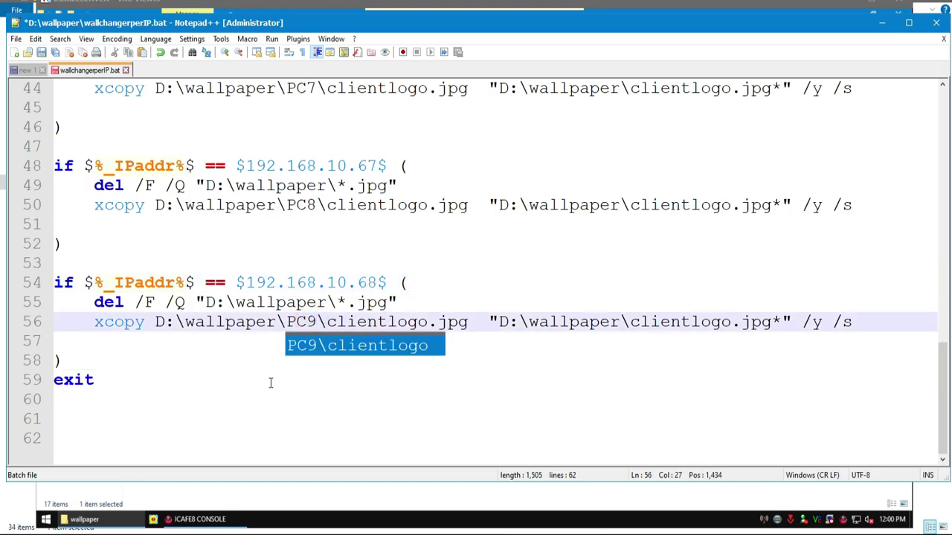
pyautogui.click(275, 380)
# - Duplicate the 192.168.10.68 block below itself, with a blank line between the two blocks
pyautogui.moveTo(54, 282); pyautogui.dragTo(67, 360)
pyautogui.hotkey('ctrl', 'c')
pyautogui.click(74, 359)
pyautogui.press('Return')
pyautogui.press('Return')
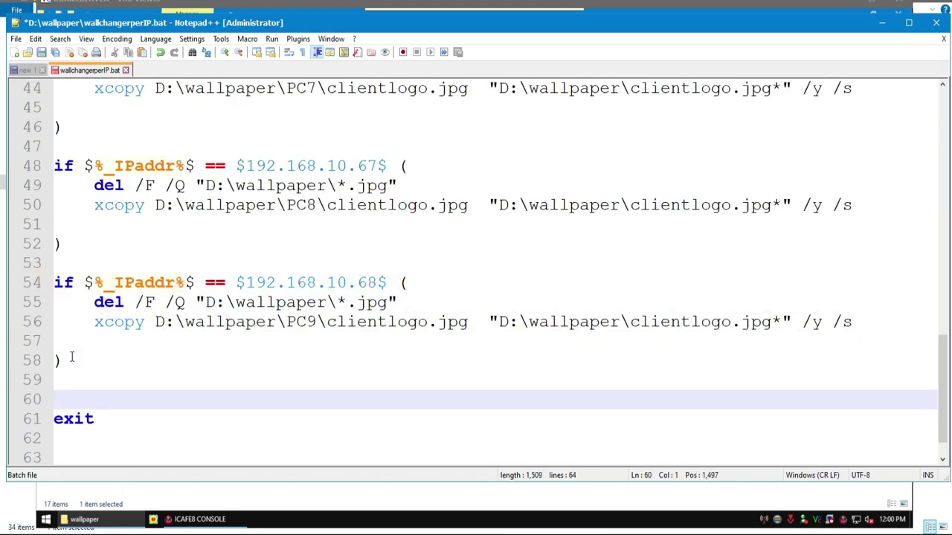
pyautogui.hotkey('ctrl', 'v')
pyautogui.press('Return')
# - Set the tenth block's IP address to 192.168.10.69 and its xcopy source folder to PC10
pyautogui.moveTo(367, 321); pyautogui.dragTo(377, 321)
pyautogui.write('9')
pyautogui.moveTo(308, 360); pyautogui.dragTo(317, 361)
pyautogui.write('10')
pyautogui.click(161, 419)
# - Paste a further if block on a new line below the 192.168.10.69 block
pyautogui.moveTo(55, 321); pyautogui.dragTo(85, 400)
pyautogui.click(59, 418)
pyautogui.press('Return')
pyautogui.scroll(-1, 121, 436)
pyautogui.hotkey('ctrl', 'v')
# - Set the eleventh block's IP address to 192.168.10.70 and its xcopy source folder to PC11
pyautogui.moveTo(364, 360); pyautogui.dragTo(377, 360)
pyautogui.write('70')
pyautogui.moveTo(327, 400); pyautogui.dragTo(318, 400)
pyautogui.write('1')
# - Copy the 192.168.10.70 block and paste it below itself, leaving a blank line between them
pyautogui.scroll(-2, 282, 301)
pyautogui.doubleClick(298, 302)
pyautogui.click(89, 339)
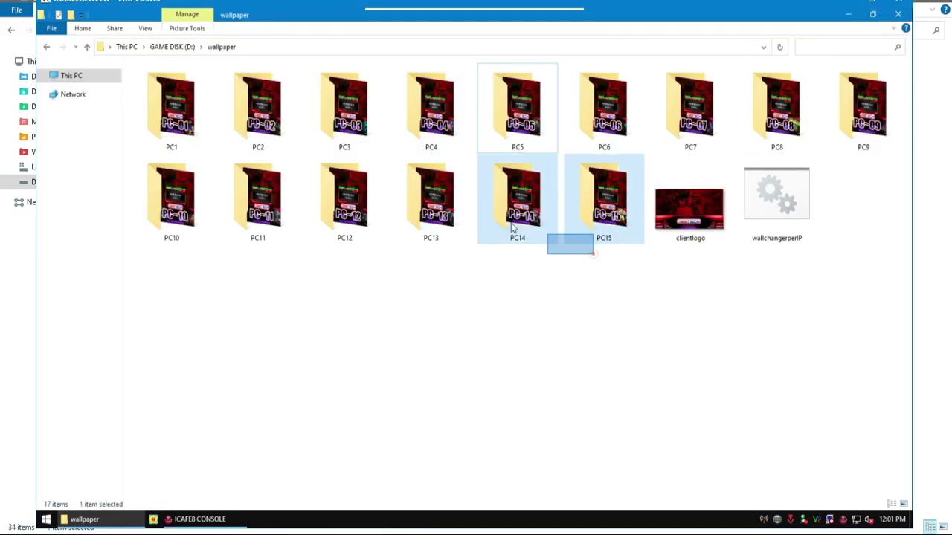
pyautogui.moveTo(56, 261); pyautogui.dragTo(95, 340)
pyautogui.hotkey('ctrl', 'c')
pyautogui.press('Down')
pyautogui.press('Return')
pyautogui.hotkey('ctrl', 'v')
# - Set the twelfth block's IP address to 192.168.10.71 and its xcopy source folder to PC12
pyautogui.moveTo(381, 302); pyautogui.dragTo(372, 302)
pyautogui.write('1')
pyautogui.moveTo(327, 341); pyautogui.dragTo(320, 342)
pyautogui.write('2')
pyautogui.click(257, 412)
# - Paste another if block below the 192.168.10.71 block, separated by a blank line
pyautogui.click(85, 384)
pyautogui.press('Return')
pyautogui.moveTo(55, 304); pyautogui.dragTo(71, 402)
pyautogui.click(71, 402)
pyautogui.hotkey('ctrl', 'v')
# - Set the thirteenth block's IP address to 192.168.10.72 and its xcopy source folder to PC13
pyautogui.moveTo(386, 302); pyautogui.dragTo(379, 302)
pyautogui.write('2')
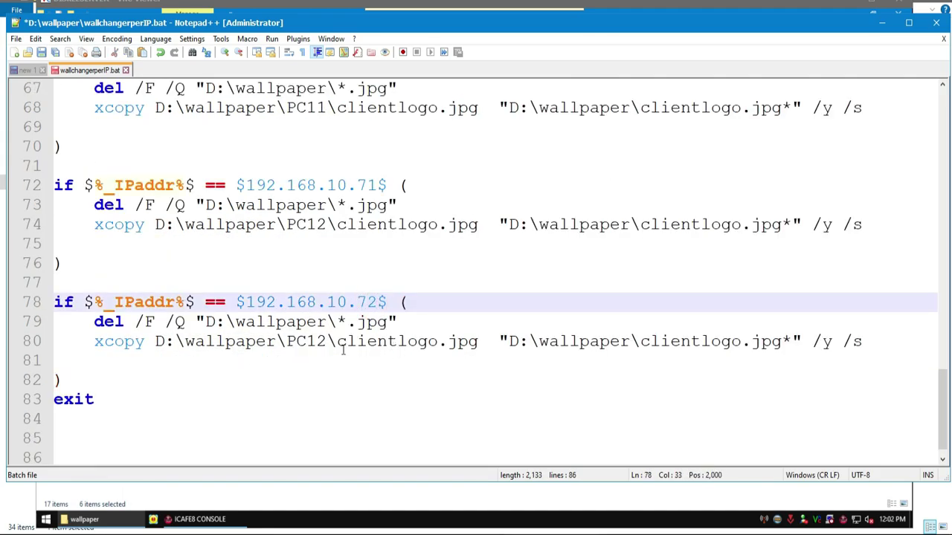
pyautogui.moveTo(320, 341); pyautogui.dragTo(326, 341)
pyautogui.write('3')
pyautogui.click(230, 397)
# - Copy the 192.168.10.72 block and paste it below itself, leaving a blank line between them
pyautogui.moveTo(55, 302); pyautogui.dragTo(79, 382)
pyautogui.hotkey('ctrl', 'c')
pyautogui.click(79, 382)
pyautogui.press('Return')
pyautogui.hotkey('ctrl', 'v')
# - Set the fourteenth block's IP address to 192.168.10.73 and its xcopy source folder to PC14
pyautogui.moveTo(386, 302); pyautogui.dragTo(380, 302)
pyautogui.write('3')
pyautogui.moveTo(325, 341); pyautogui.dragTo(320, 342)
pyautogui.write('4')
pyautogui.click(91, 381)
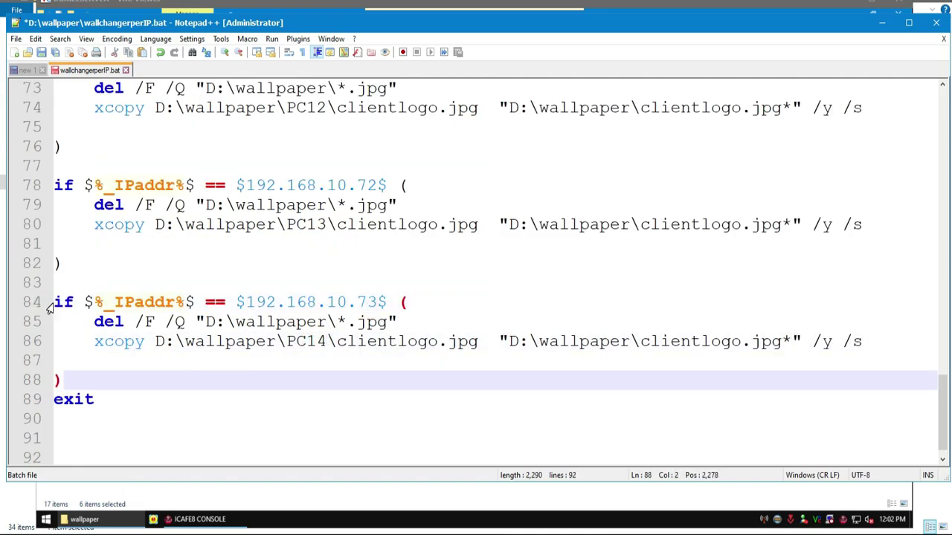
# - Paste a last if block below the 192.168.10.73 block and set it to IP address 192.168.10.74 and source folder PC15
pyautogui.press('Return')
pyautogui.hotkey('ctrl', 'v')
pyautogui.moveTo(385, 362); pyautogui.dragTo(379, 361)
pyautogui.write('4')
pyautogui.scroll(-2, 298, 386)
pyautogui.moveTo(326, 322); pyautogui.dragTo(320, 322)
pyautogui.write('5')
pyautogui.click(91, 399)
pyautogui.click(92, 364)
pyautogui.press('Return')
# - Save the finished script under the new name cafesuiteWall.bat as a batch file in the D: wallpaper folder
pyautogui.scroll(5, 391, 370)
pyautogui.scroll(-3, 372, 350)
pyautogui.moveTo(942, 394); pyautogui.dragTo(942, 122)
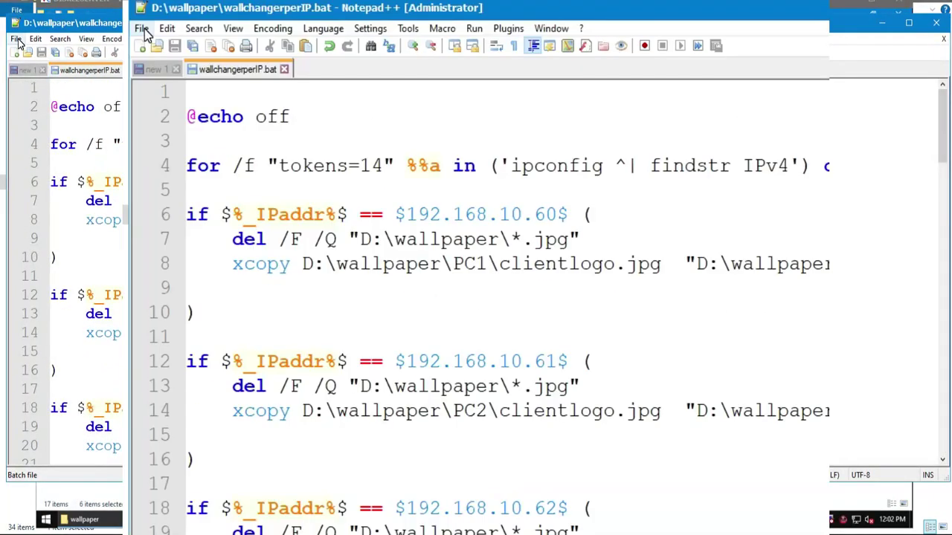
pyautogui.click(142, 29)
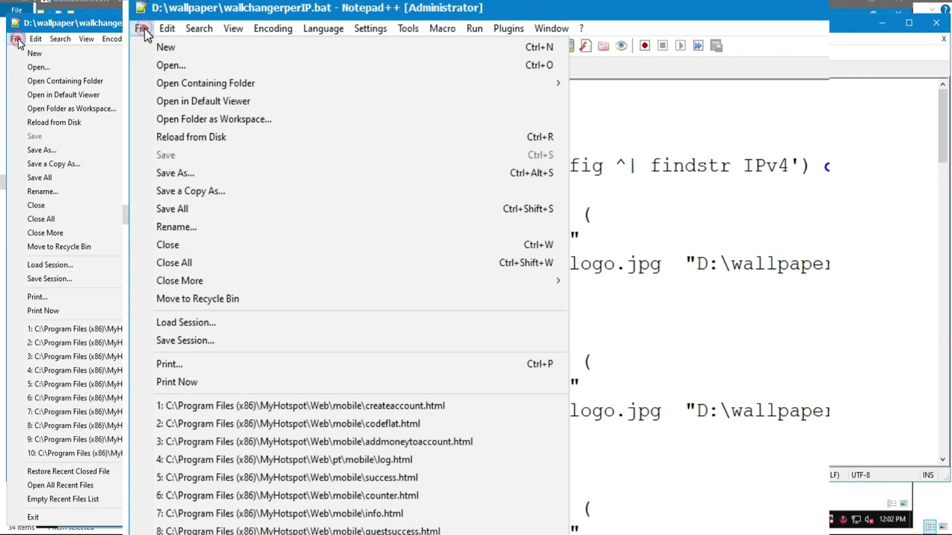
pyautogui.click(167, 164)
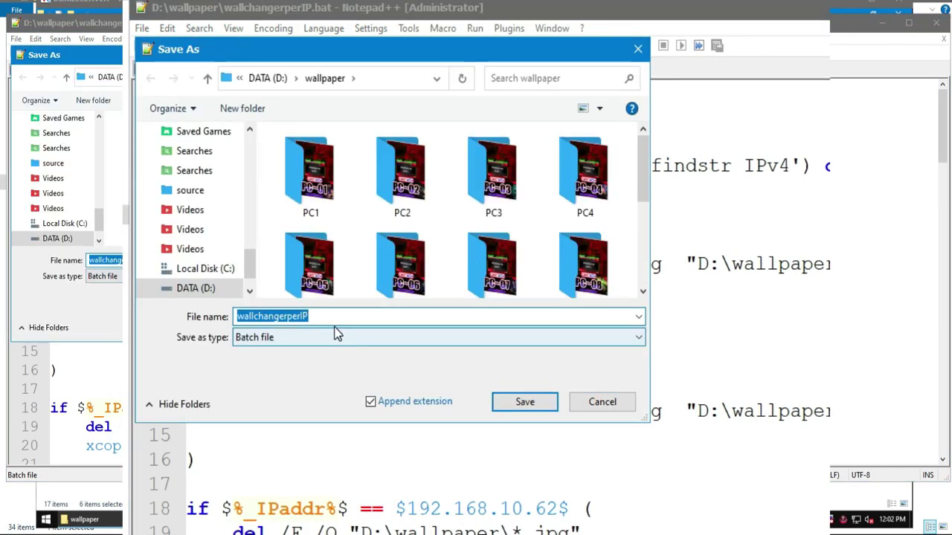
pyautogui.click(323, 315)
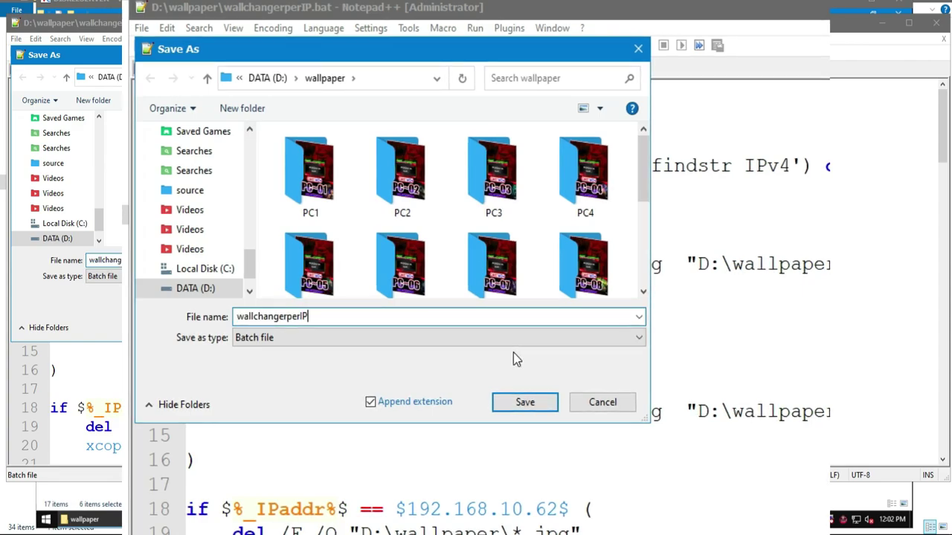
pyautogui.press('BackSpace')
pyautogui.press('BackSpace')
pyautogui.press('BackSpace')
pyautogui.press('BackSpace')
pyautogui.press('BackSpace')
pyautogui.press('BackSpace')
pyautogui.press('BackSpace')
pyautogui.press('BackSpace')
pyautogui.press('BackSpace')
pyautogui.press('BackSpace')
pyautogui.press('BackSpace')
pyautogui.press('BackSpace')
pyautogui.press('BackSpace')
pyautogui.press('BackSpace')
pyautogui.press('BackSpace')
pyautogui.press('BackSpace')
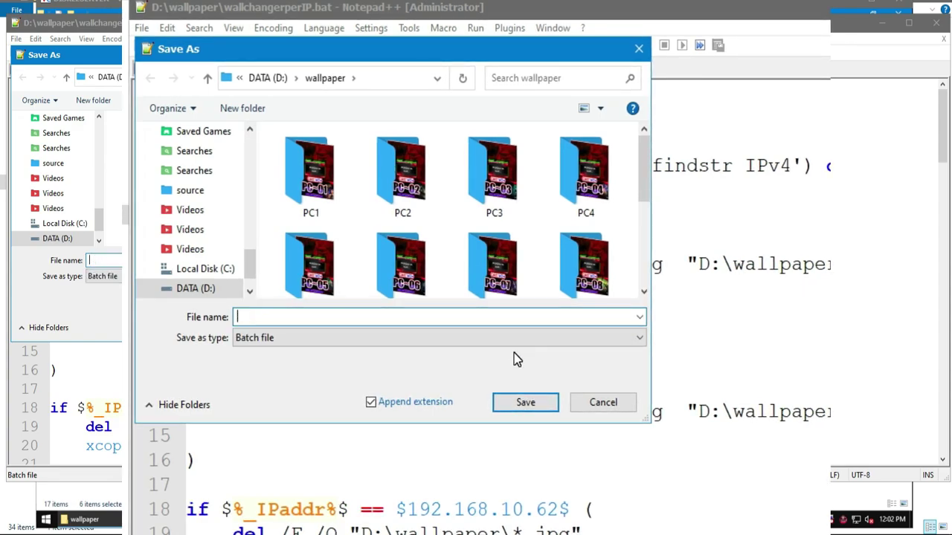
pyautogui.write('cafesy')
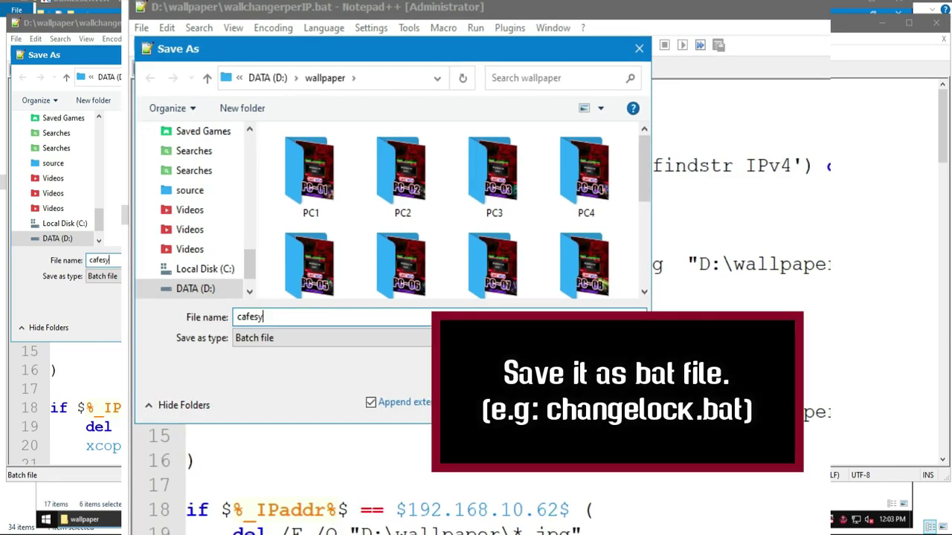
pyautogui.write('u')
pyautogui.press('BackSpace')
pyautogui.press('BackSpace')
pyautogui.press('BackSpace')
pyautogui.write('suite')
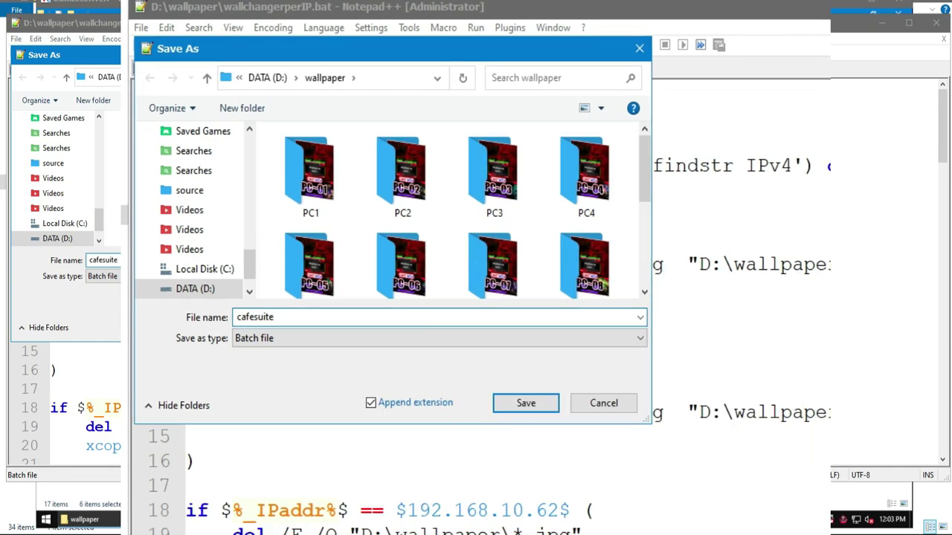
pyautogui.write('Wall')
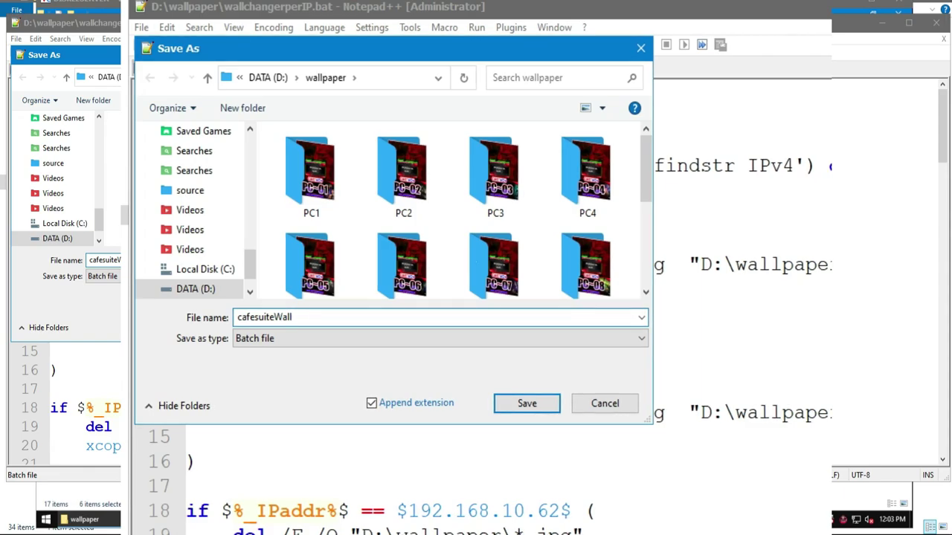
pyautogui.write('.bat')
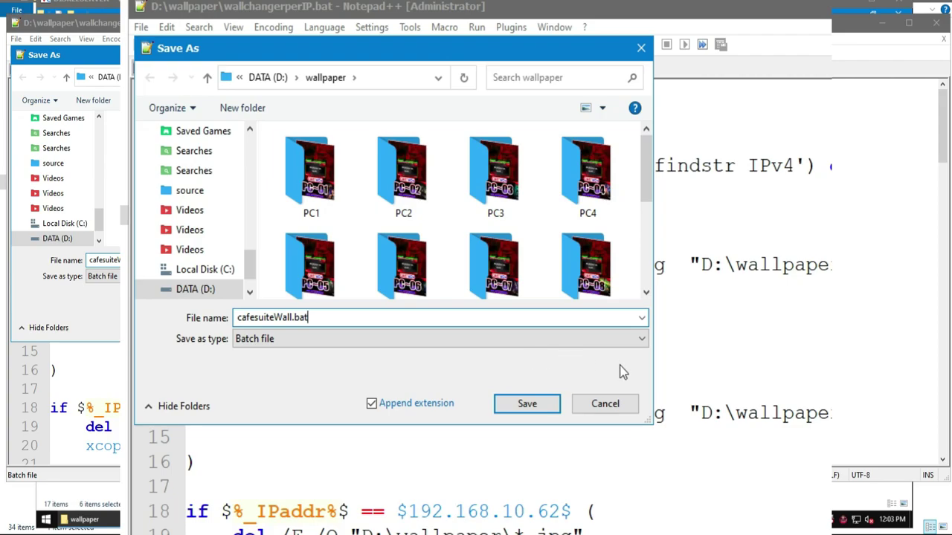
pyautogui.click(522, 406)
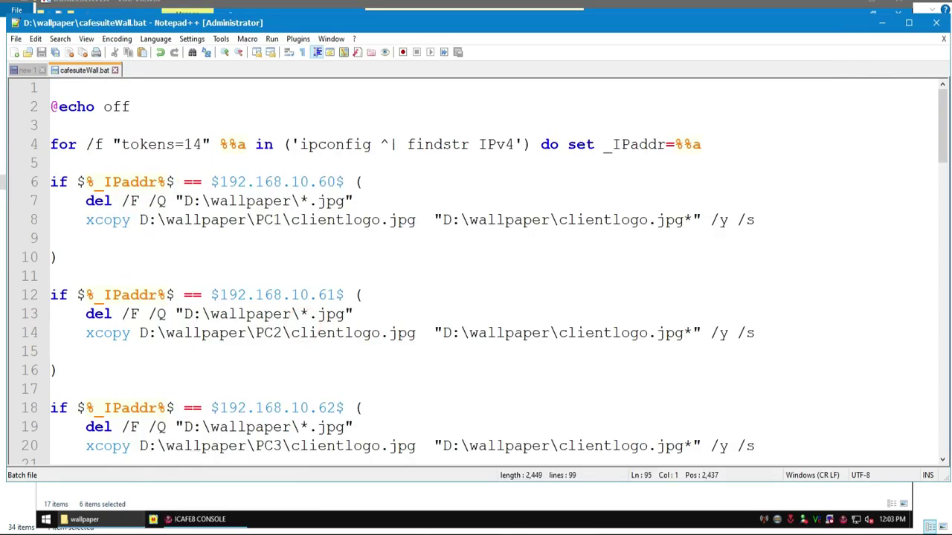
# - Switch to File Explorer and copy the cafesuiteWall batch file from the wallpaper folder
pyautogui.hotkey('alt', 'Tab')
pyautogui.doubleClick(197, 362)
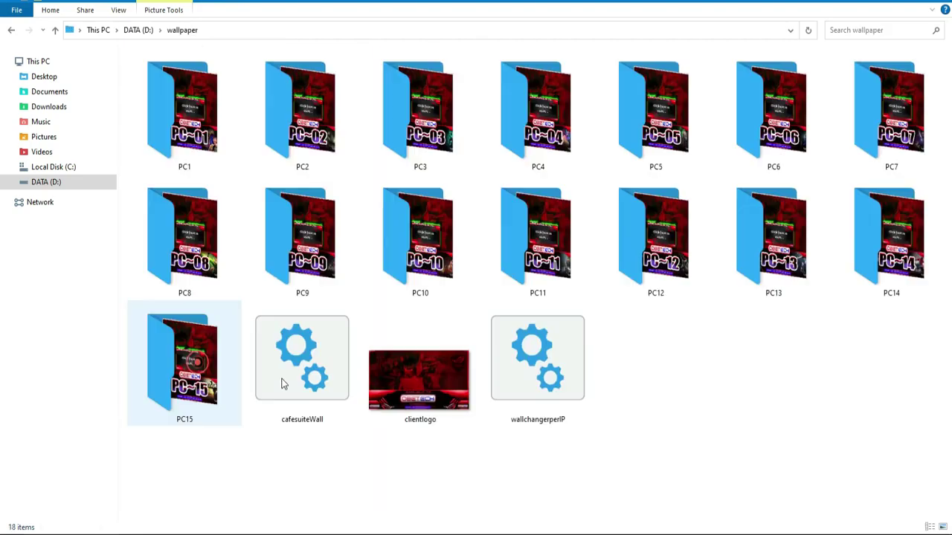
pyautogui.click(288, 373)
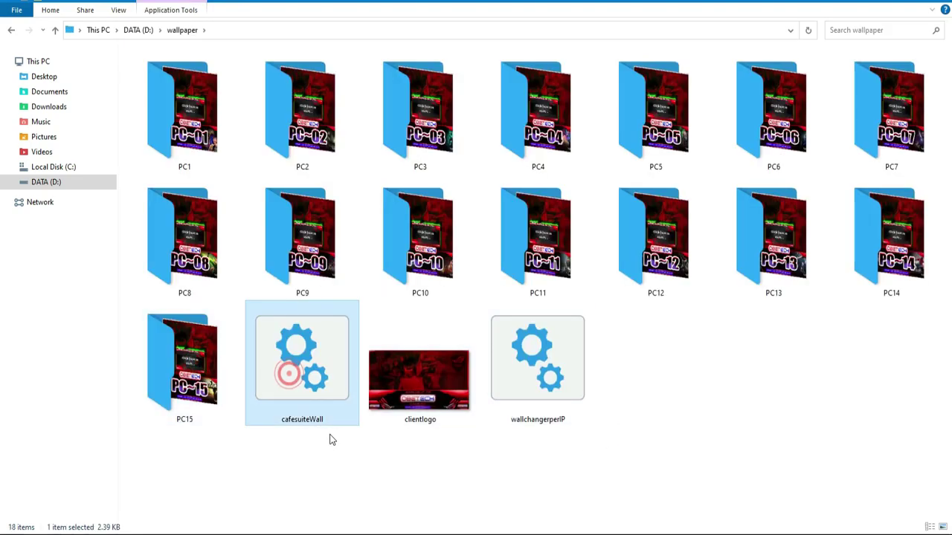
pyautogui.click(339, 468)
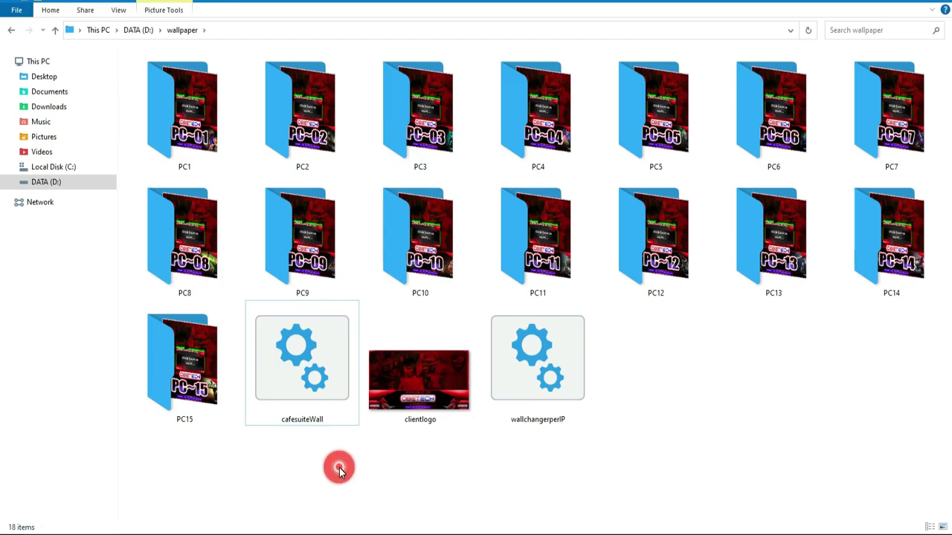
pyautogui.click(285, 380)
pyautogui.rightClick(289, 384)
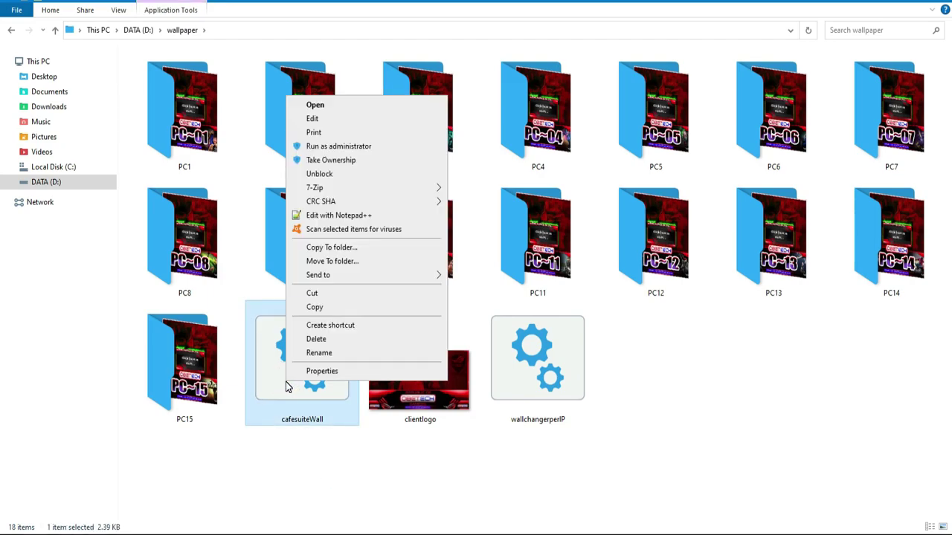
pyautogui.click(311, 312)
# - Switch to the server in VNC Viewer and paste the batch file into the wallpaper folder on GAME DISK (D:)
pyautogui.moveTo(245, 520)
pyautogui.click(319, 494)
pyautogui.click(619, 326)
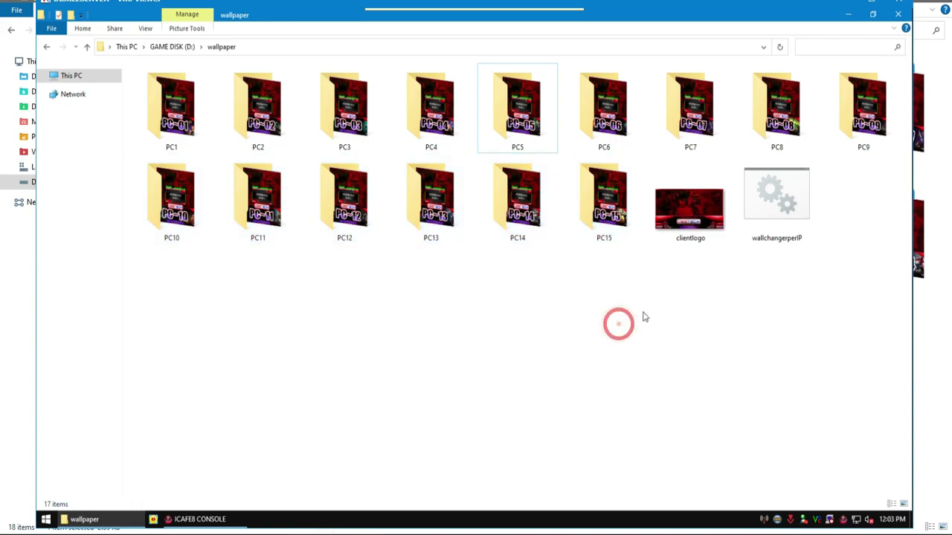
pyautogui.rightClick(673, 305)
pyautogui.click(699, 386)
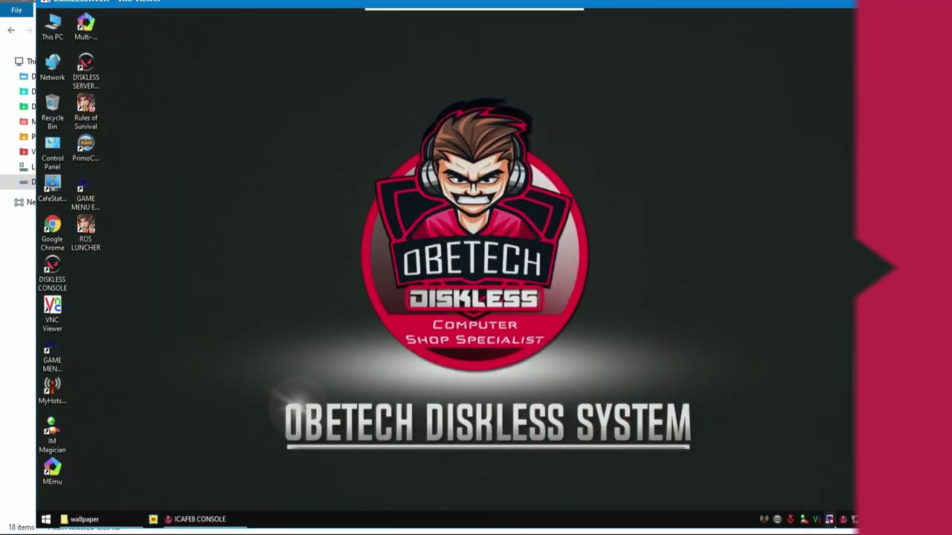
# - Switch to CafeStation on the server and open the client setup's Look settings for the workstation lock
pyautogui.click(830, 520)
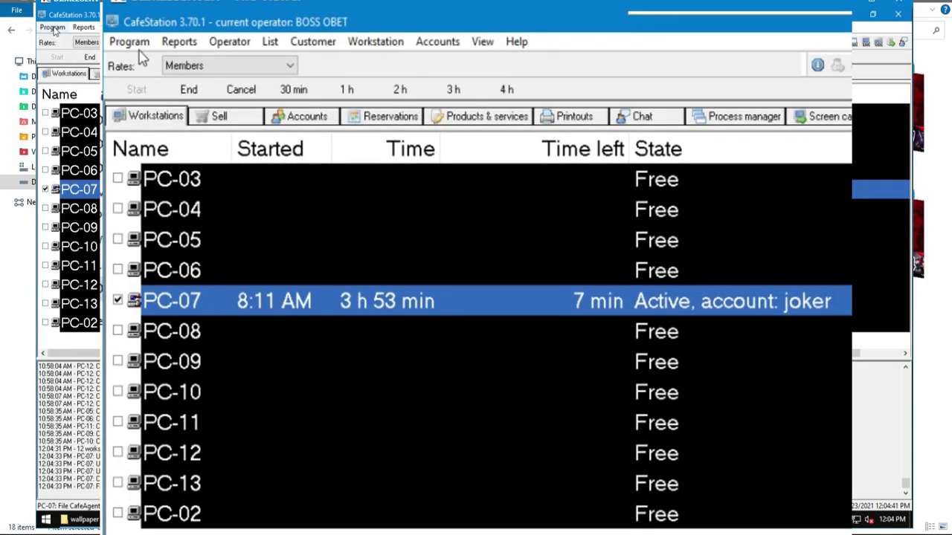
pyautogui.click(129, 41)
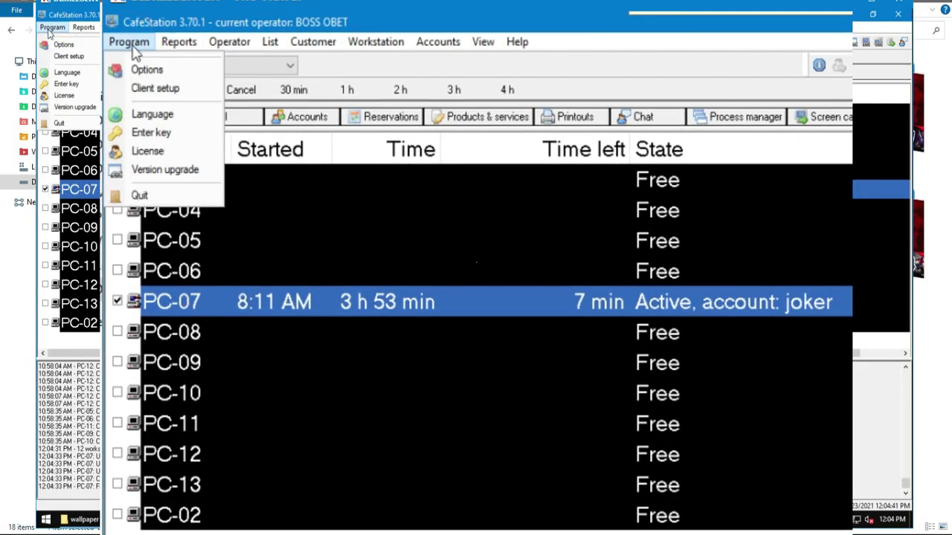
pyautogui.click(149, 89)
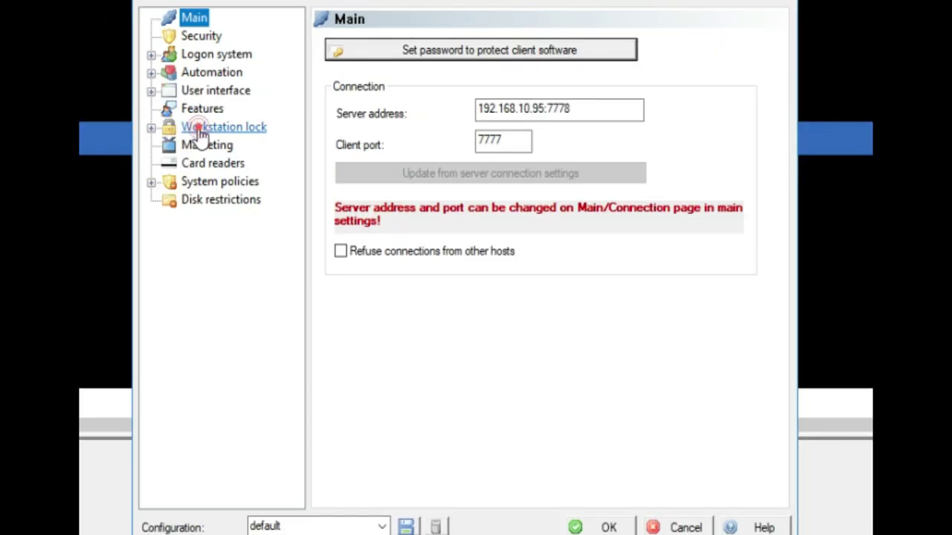
pyautogui.click(136, 184)
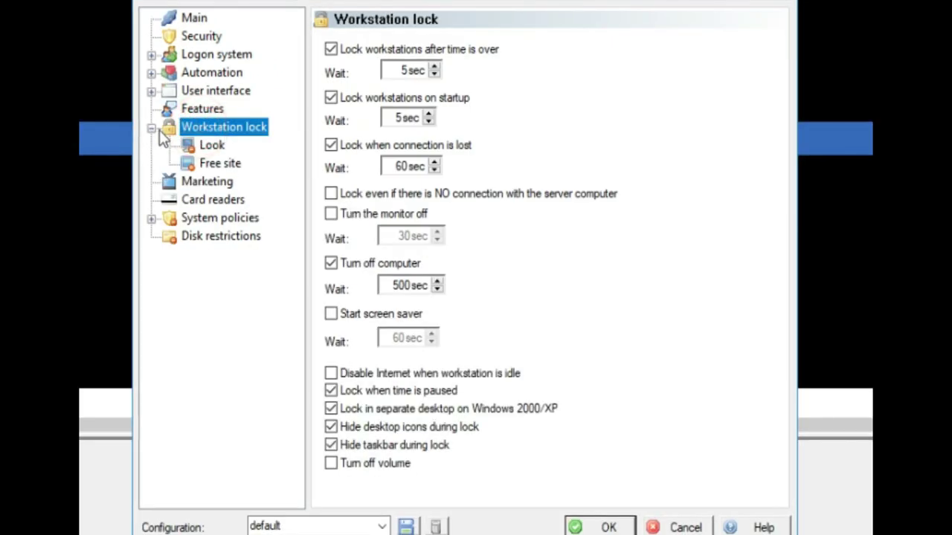
pyautogui.click(202, 145)
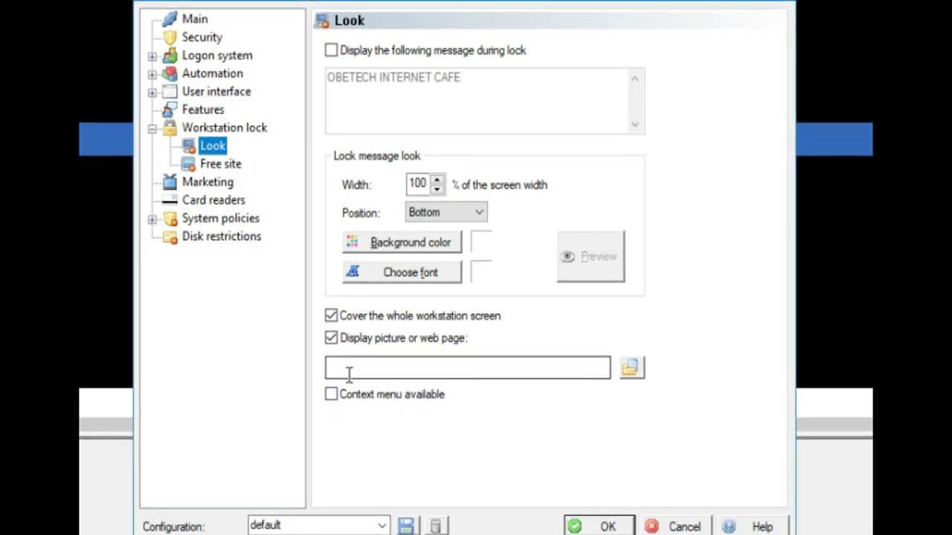
# - Browse for the workstation lock picture and open the wallpaper folder on GAME DISK (D:)
pyautogui.click(393, 369)
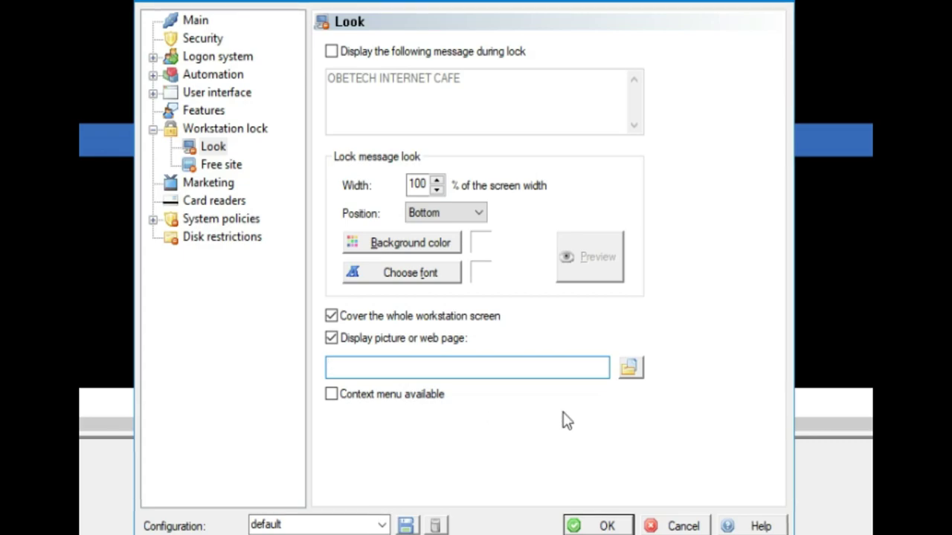
pyautogui.click(630, 367)
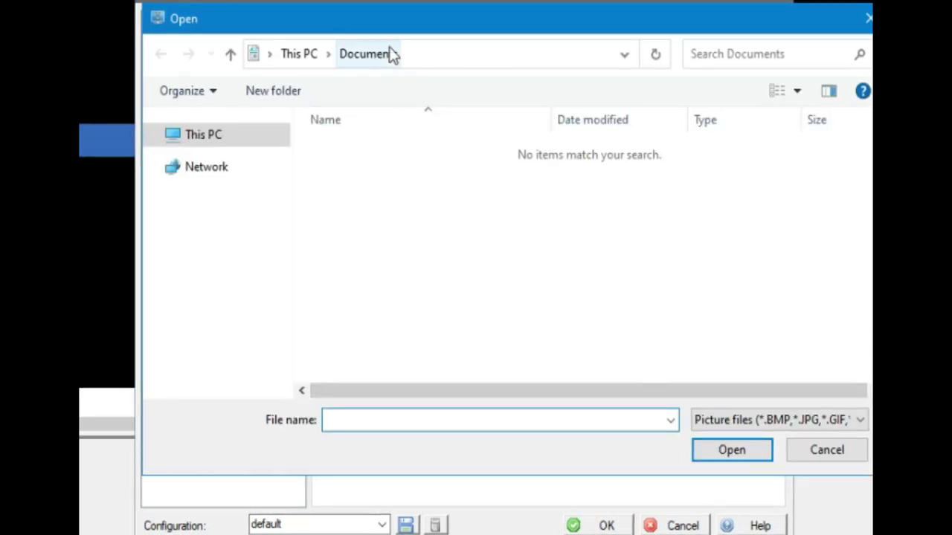
pyautogui.moveTo(340, 17); pyautogui.dragTo(279, 0)
pyautogui.click(141, 113)
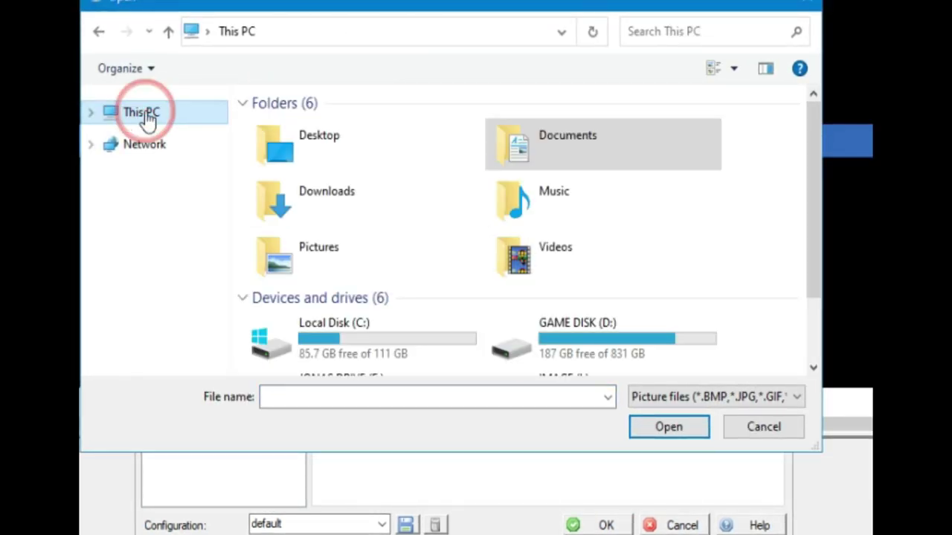
pyautogui.moveTo(810, 186); pyautogui.dragTo(823, 265)
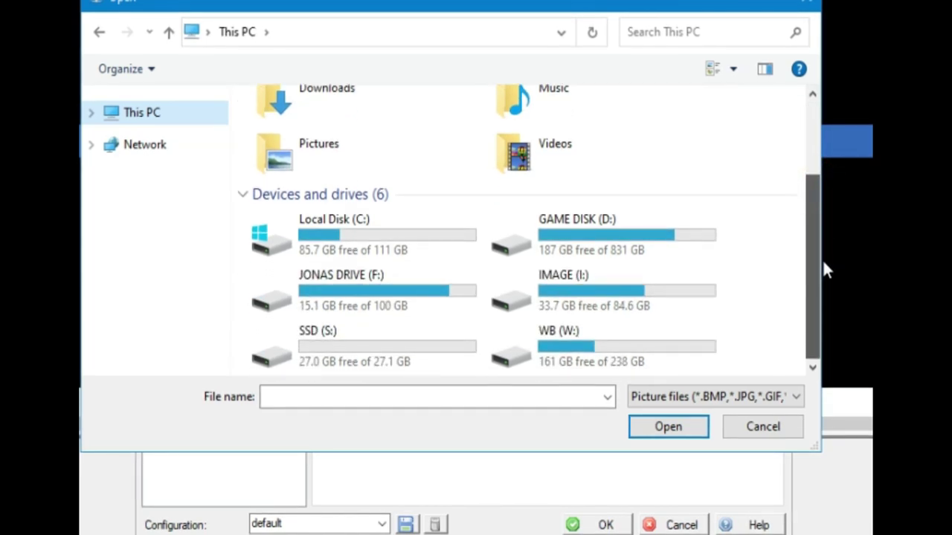
pyautogui.click(591, 230)
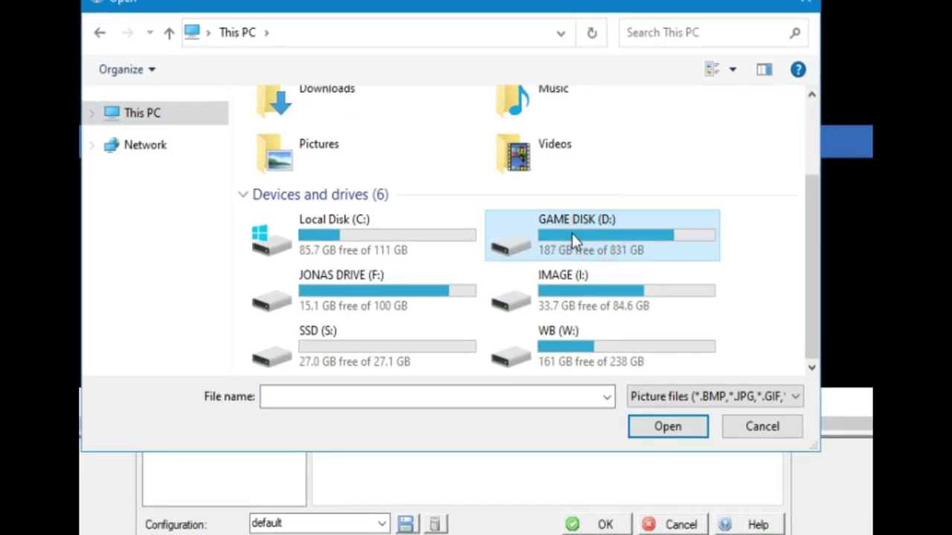
pyautogui.doubleClick(572, 233)
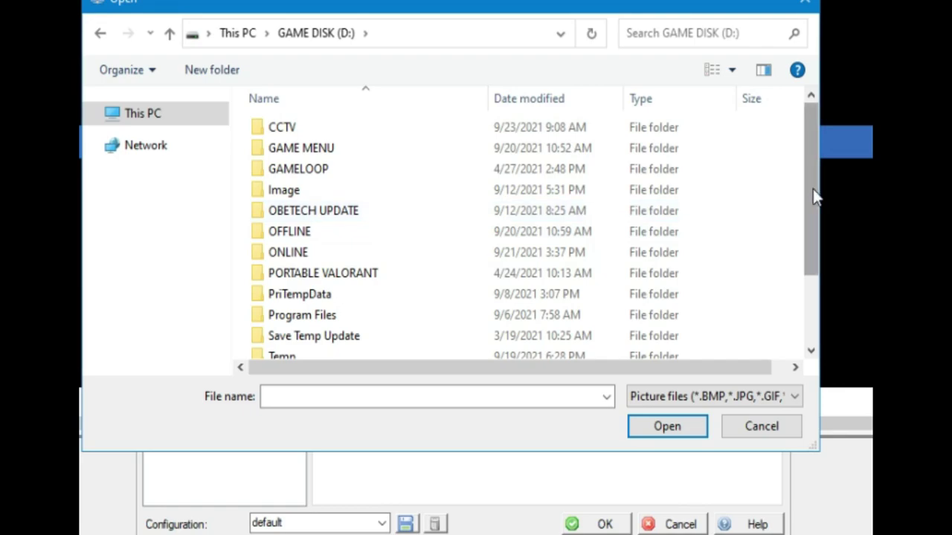
pyautogui.moveTo(812, 178); pyautogui.dragTo(807, 261)
pyautogui.click(290, 335)
pyautogui.doubleClick(305, 330)
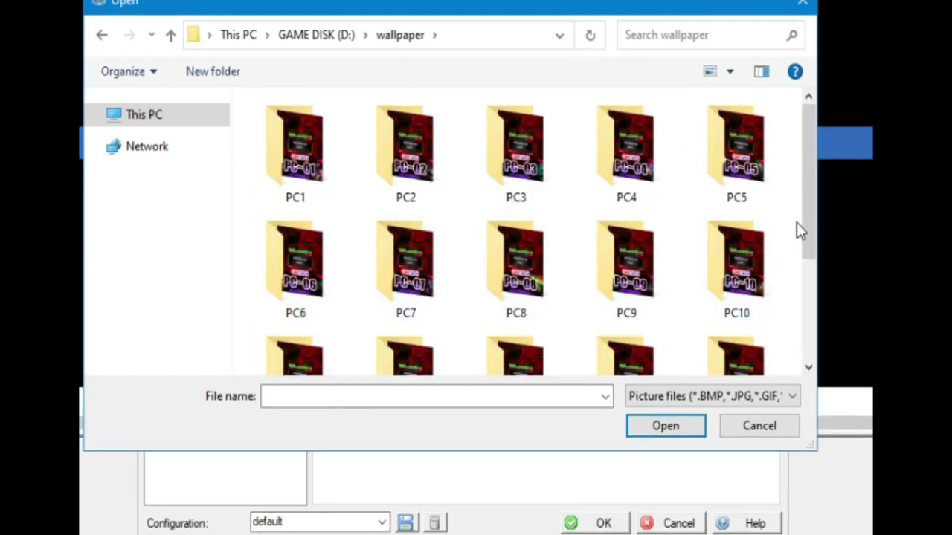
# - Choose clientlogo from the wallpaper folder as the picture displayed during workstation lock
pyautogui.moveTo(810, 190); pyautogui.dragTo(818, 311)
pyautogui.click(324, 357)
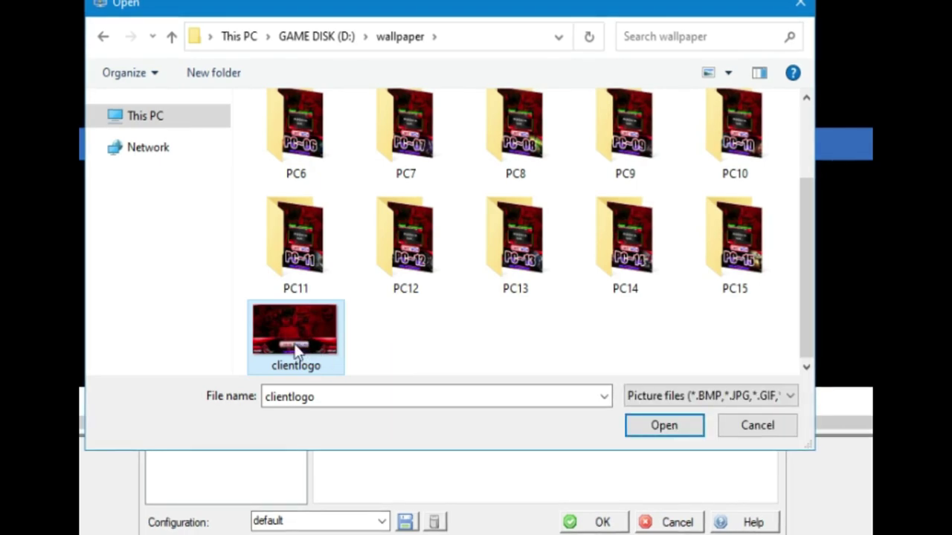
pyautogui.click(662, 425)
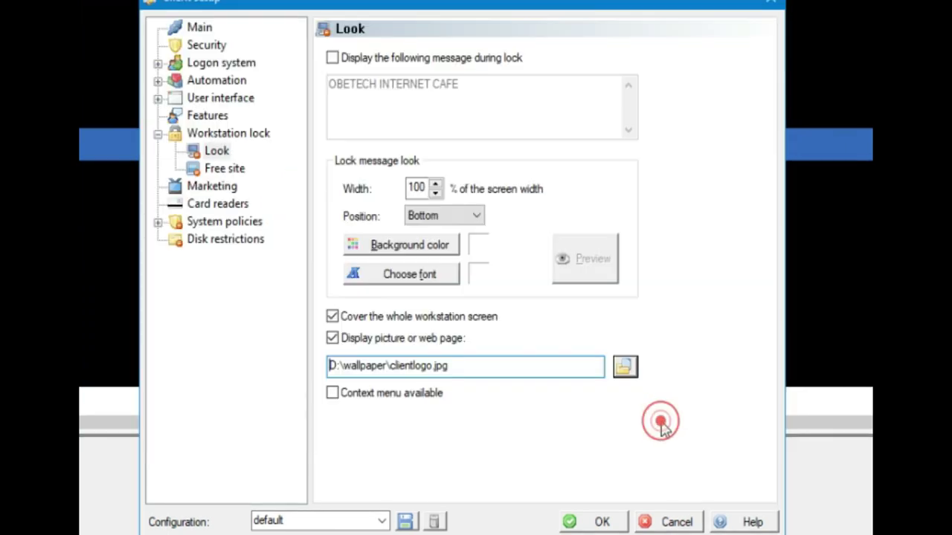
pyautogui.moveTo(472, 365); pyautogui.dragTo(340, 383)
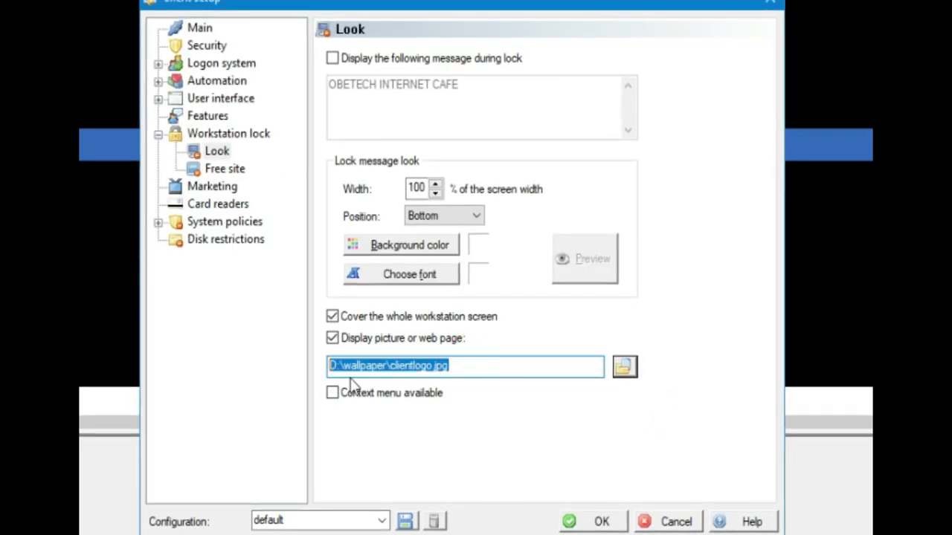
pyautogui.click(486, 365)
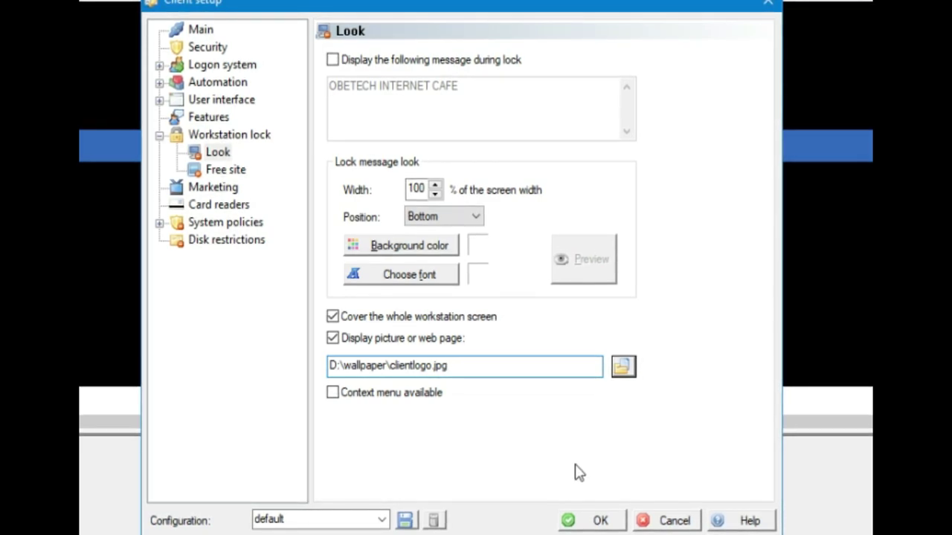
# - Save the client setup, update the configuration only on selected workstations, and minimize CafeStation
pyautogui.click(598, 520)
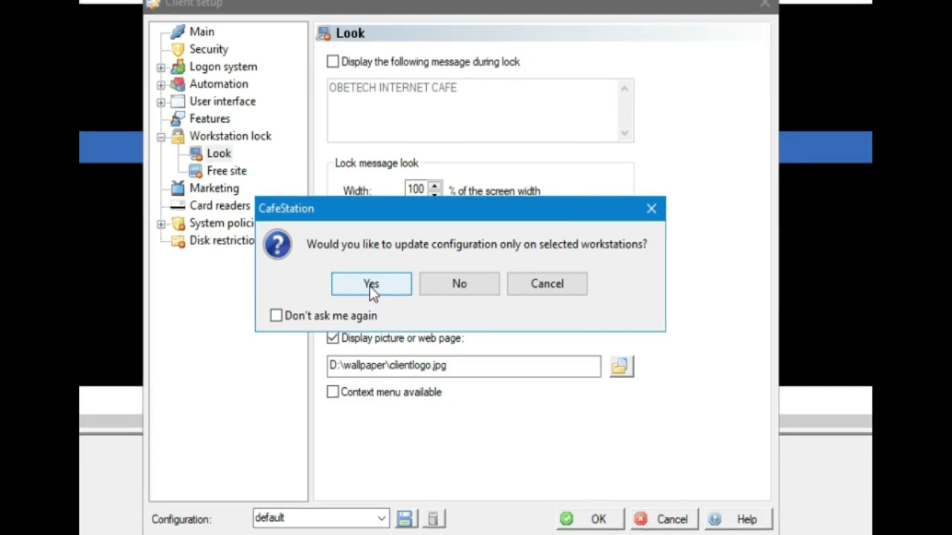
pyautogui.click(370, 284)
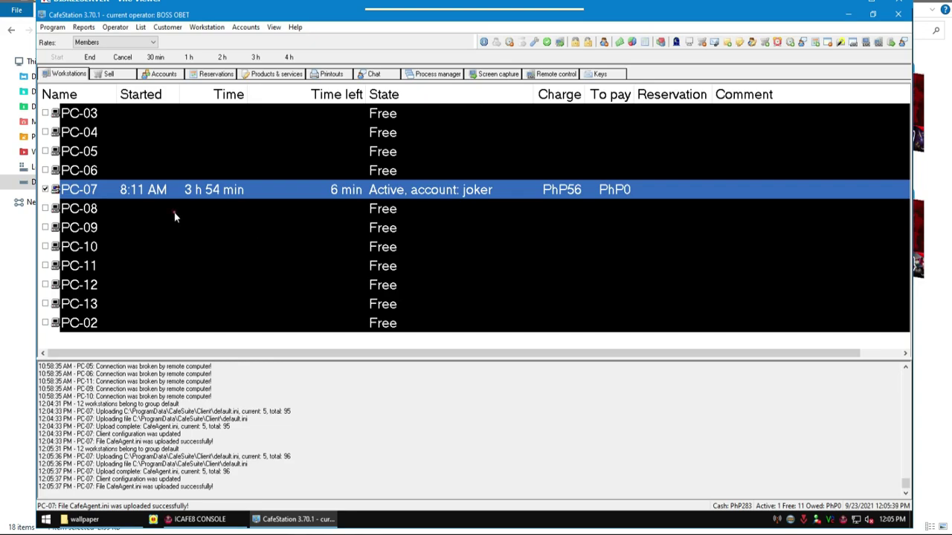
pyautogui.click(174, 196)
pyautogui.click(852, 16)
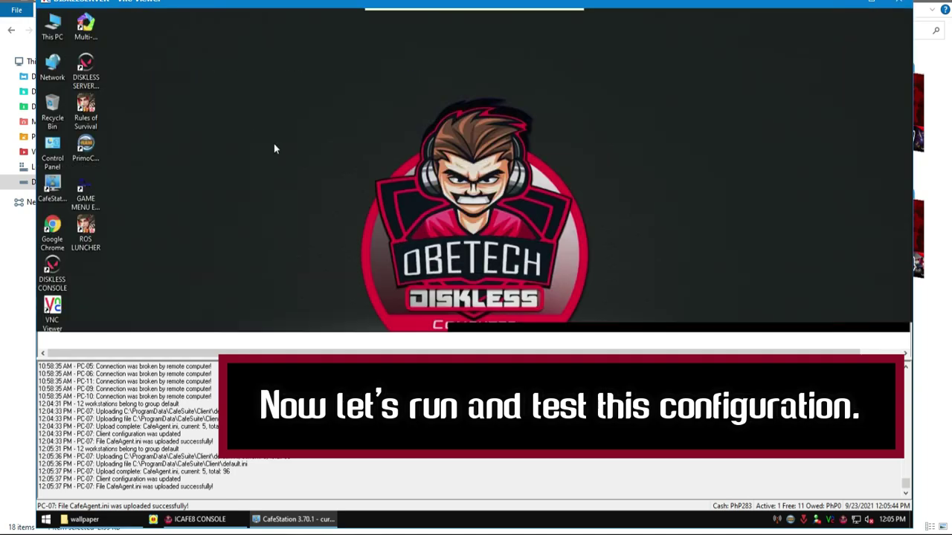
# - Refresh the server desktop, switch to the ICAFE8 console and turn on SuperUser for PC-06 with the fixtimer restore point
pyautogui.rightClick(281, 141)
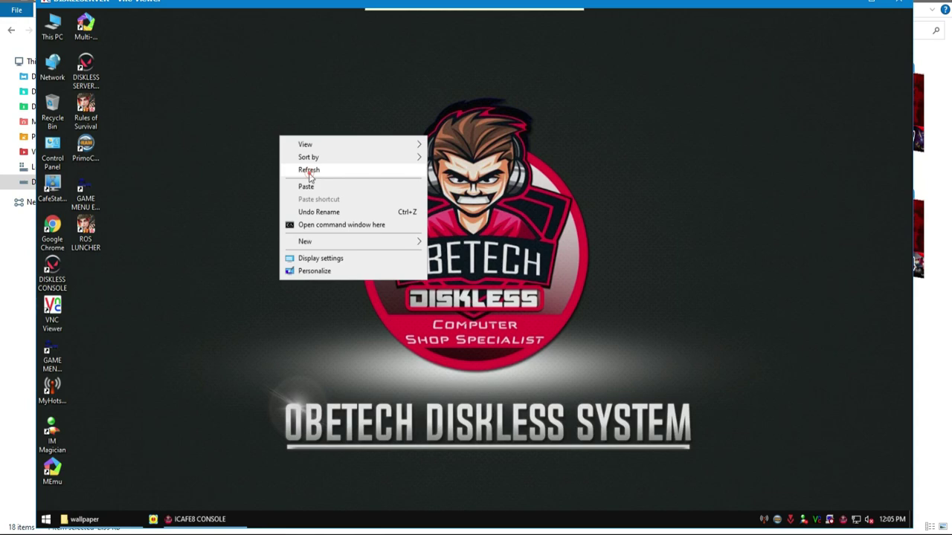
pyautogui.click(308, 170)
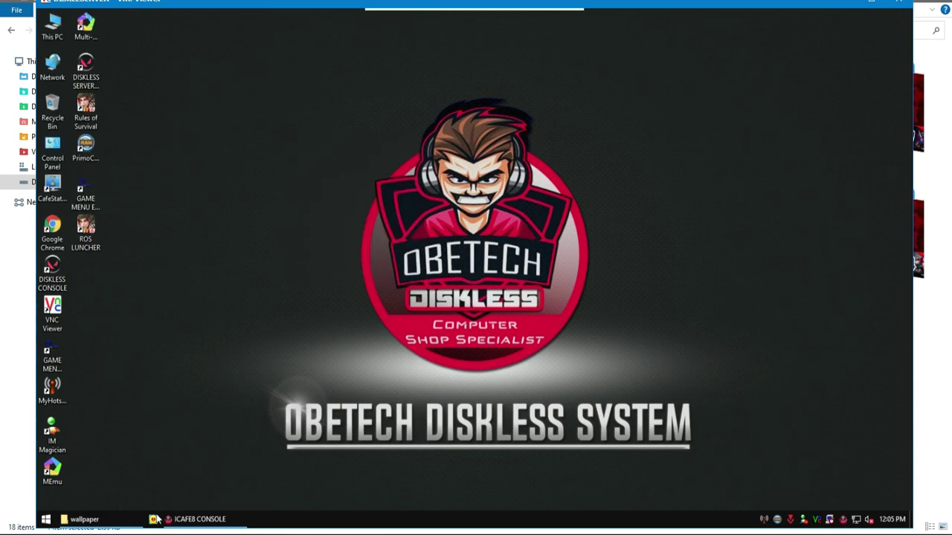
pyautogui.click(190, 519)
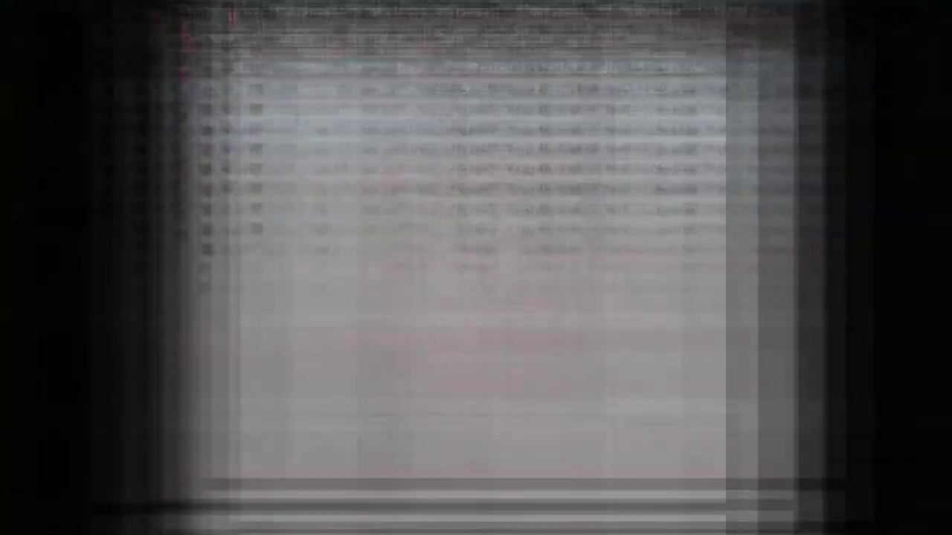
pyautogui.rightClick(328, 179)
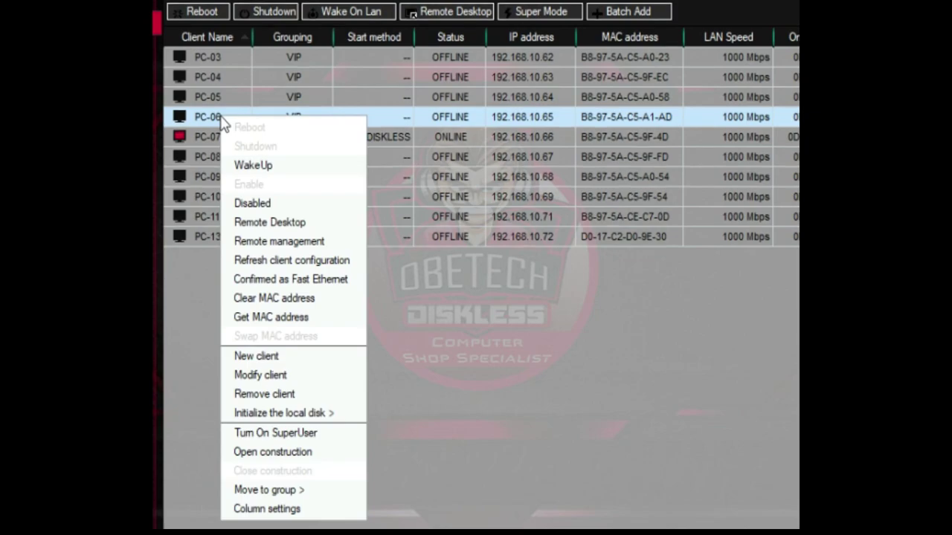
pyautogui.click(269, 435)
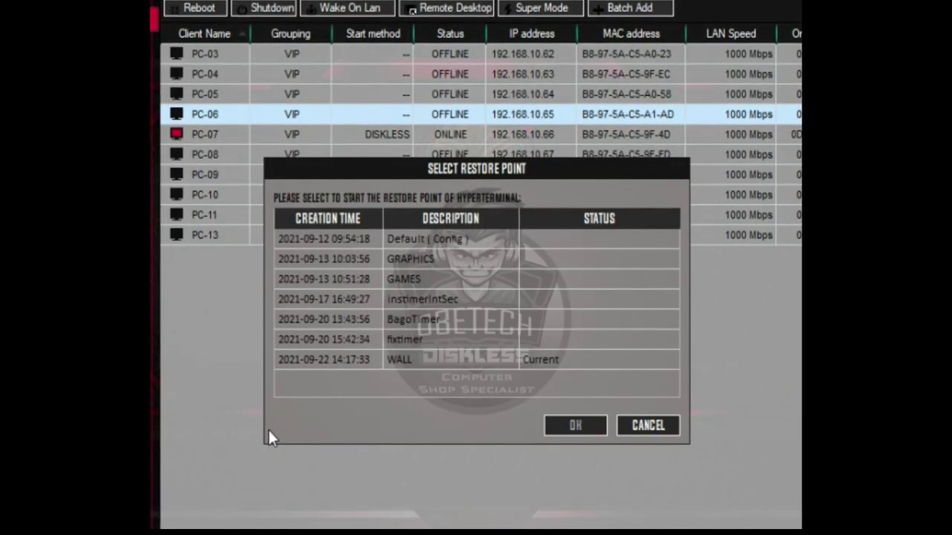
pyautogui.click(410, 338)
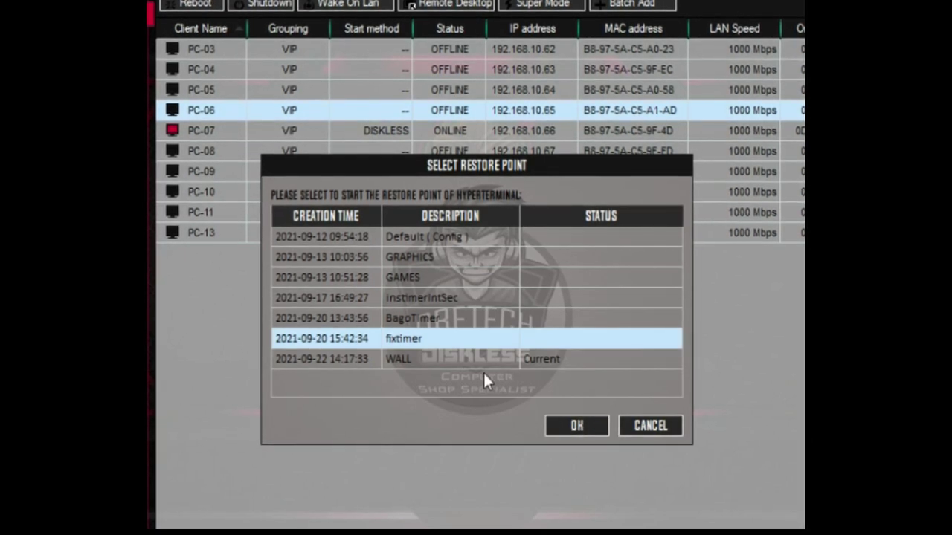
pyautogui.click(382, 339)
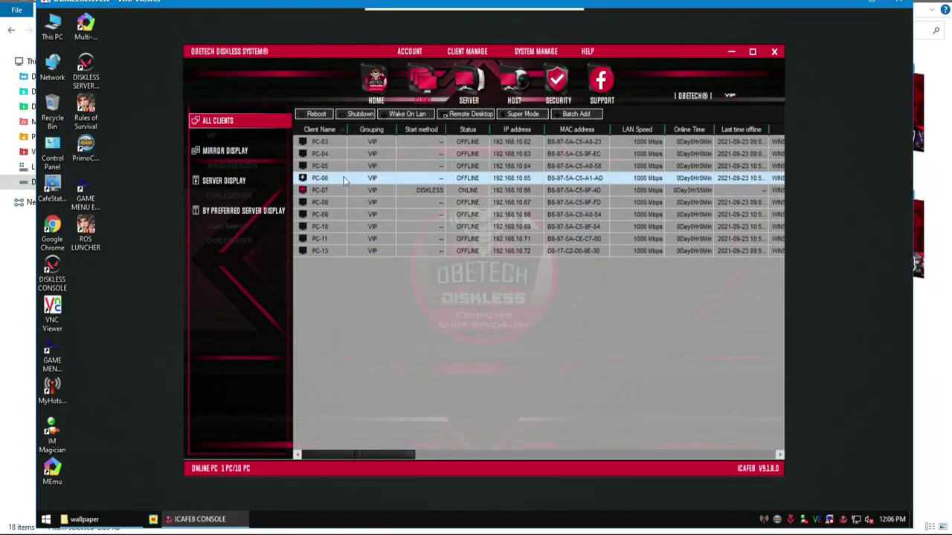
# - Wake client PC-06 over the LAN and open a maximized remote desktop session to it
pyautogui.click(414, 114)
pyautogui.click(559, 363)
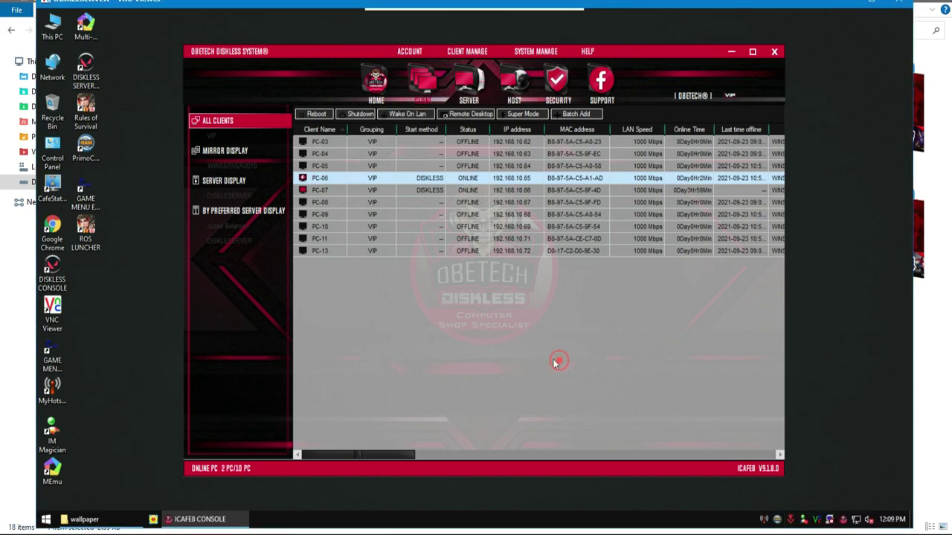
pyautogui.click(326, 180)
pyautogui.click(468, 116)
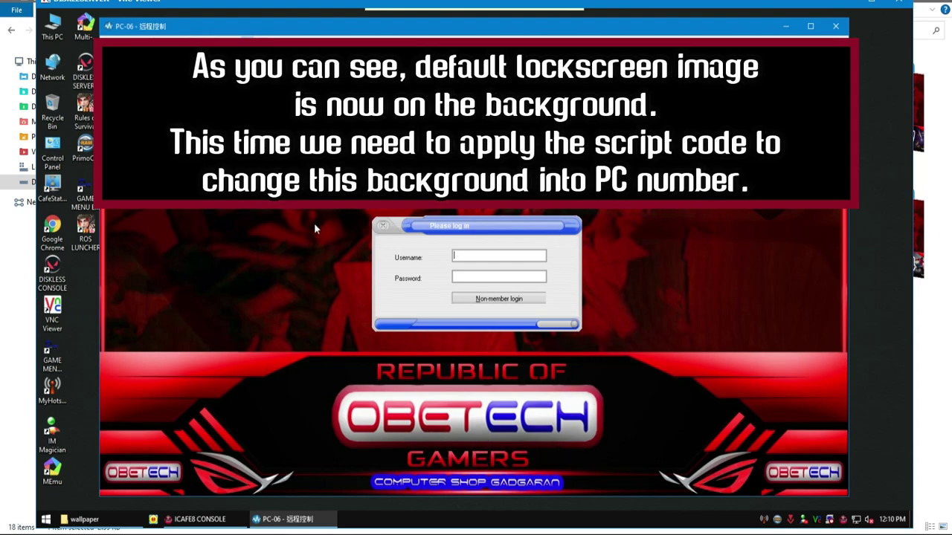
pyautogui.moveTo(473, 32); pyautogui.dragTo(463, 21)
pyautogui.doubleClick(463, 24)
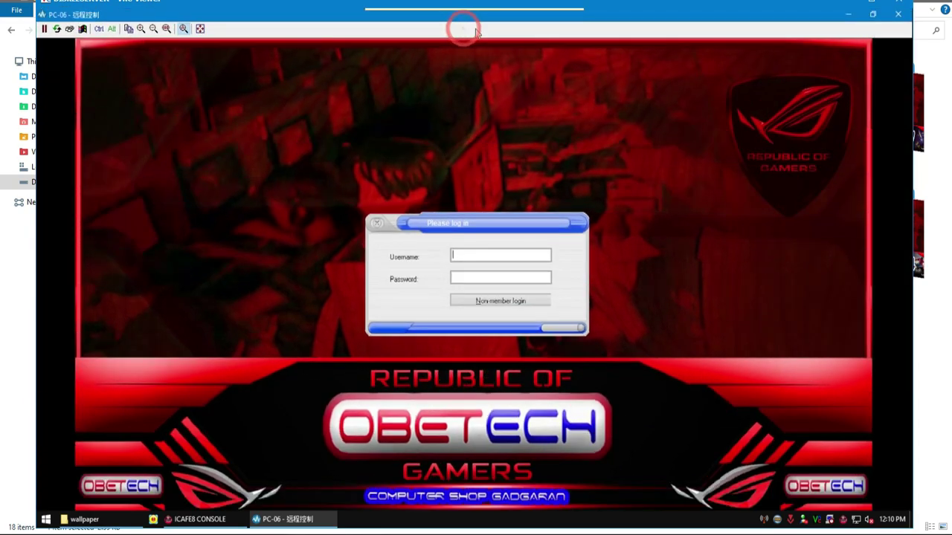
# - Close the login lock on PC-06 by authorizing with the program password and minimize the game menu
pyautogui.click(376, 225)
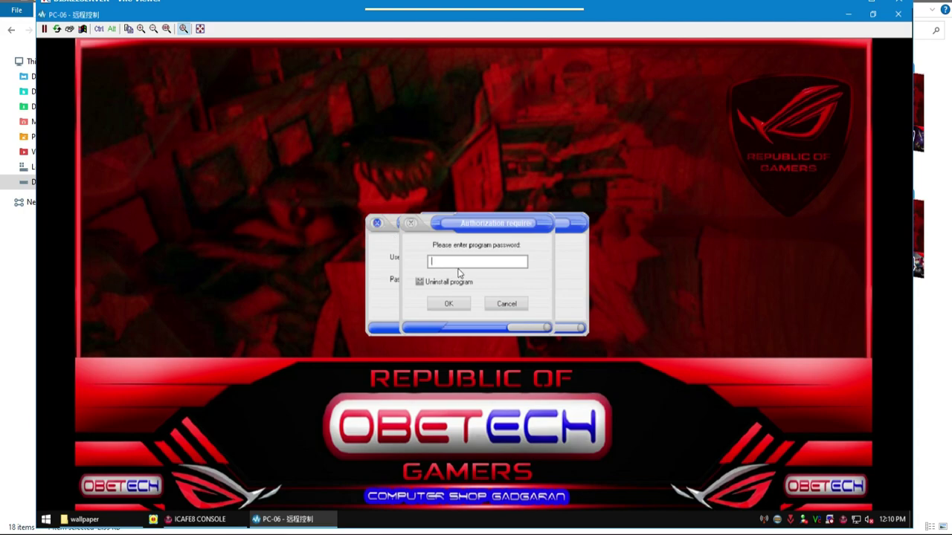
pyautogui.click(447, 301)
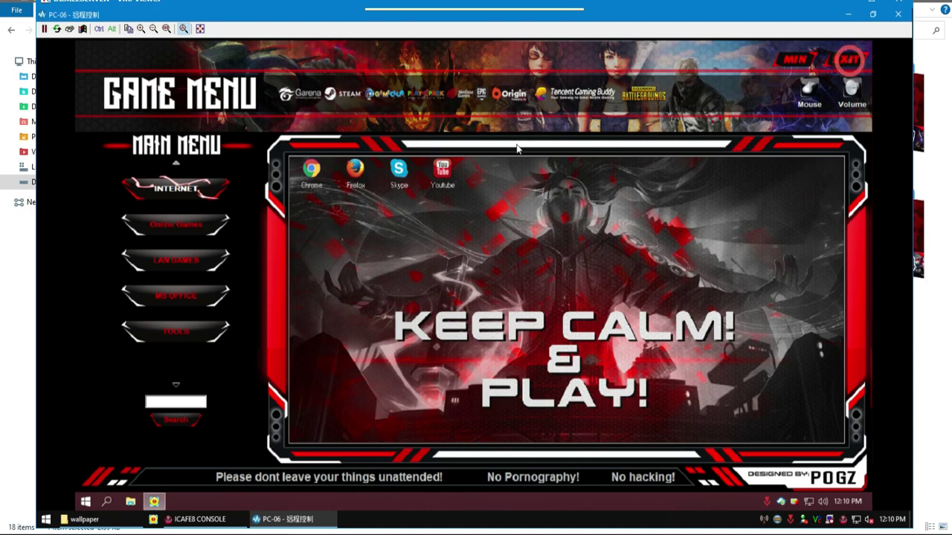
pyautogui.click(794, 59)
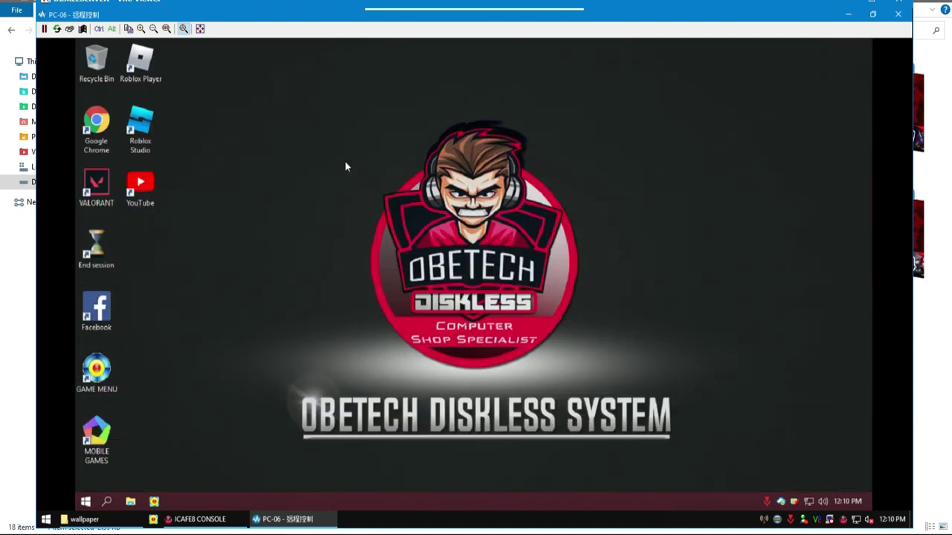
# - Refresh the PC-06 client desktop twice
pyautogui.rightClick(345, 162)
pyautogui.click(361, 195)
pyautogui.rightClick(349, 165)
pyautogui.click(364, 198)
# - Open the wallpaper folder on GAME DISK (D:) in File Explorer on PC-06
pyautogui.click(130, 501)
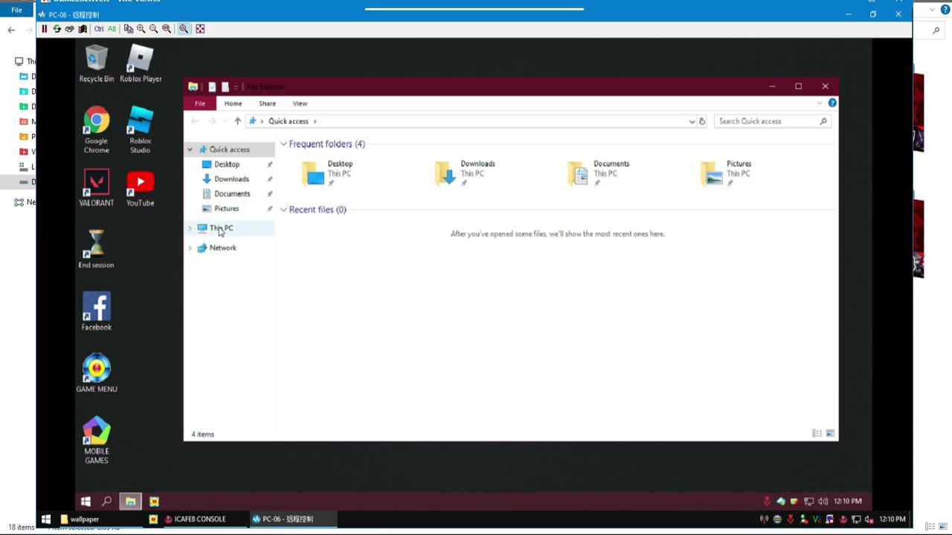
pyautogui.click(220, 230)
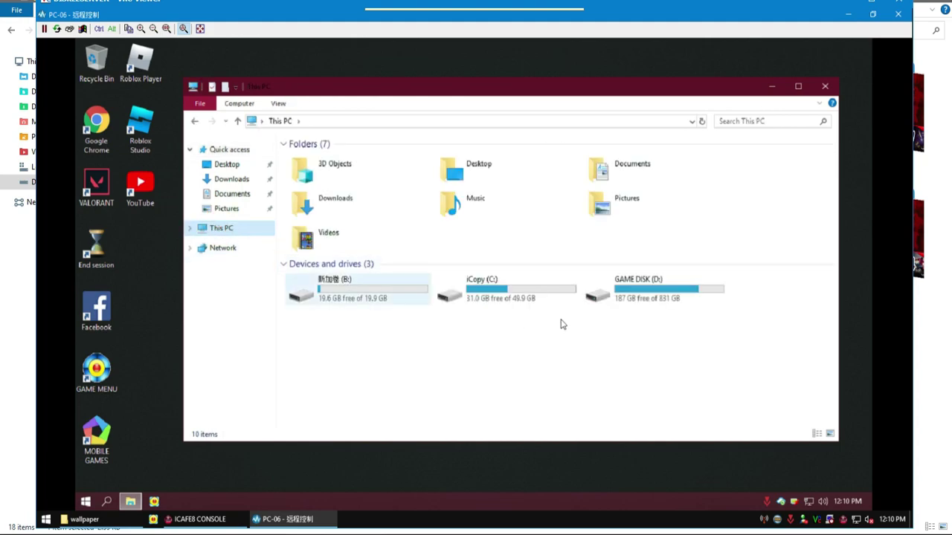
pyautogui.click(636, 292)
pyautogui.doubleClick(637, 296)
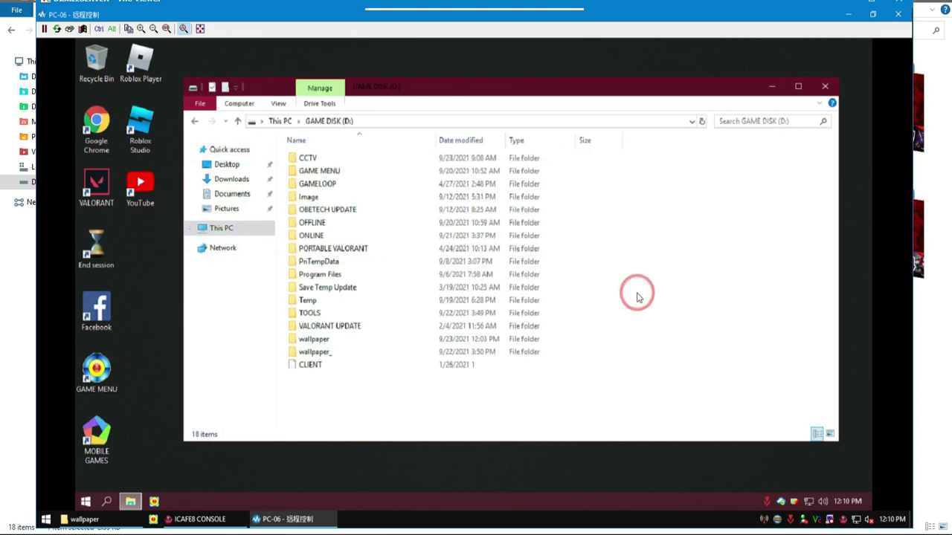
pyautogui.click(296, 340)
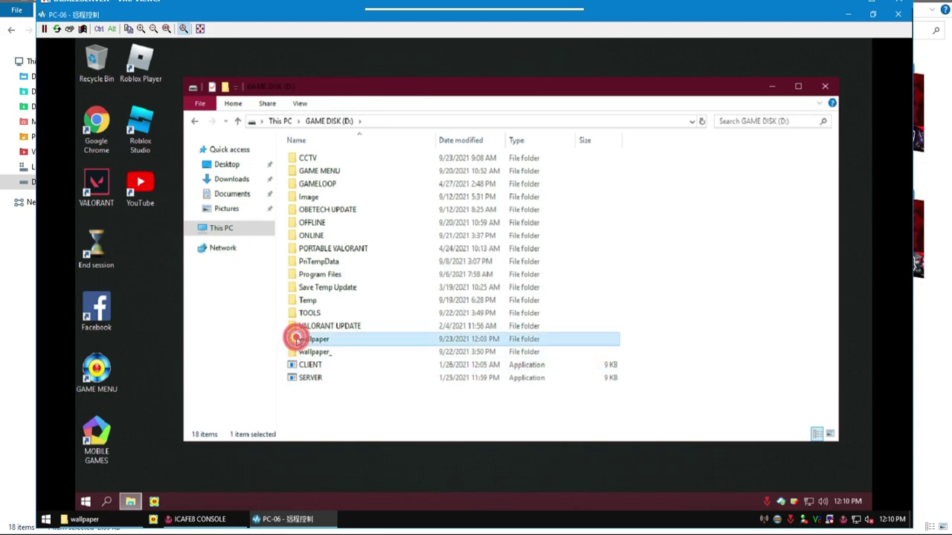
pyautogui.doubleClick(306, 341)
# - Delete the wallchangerperIP batch file from the wallpaper folder
pyautogui.click(310, 348)
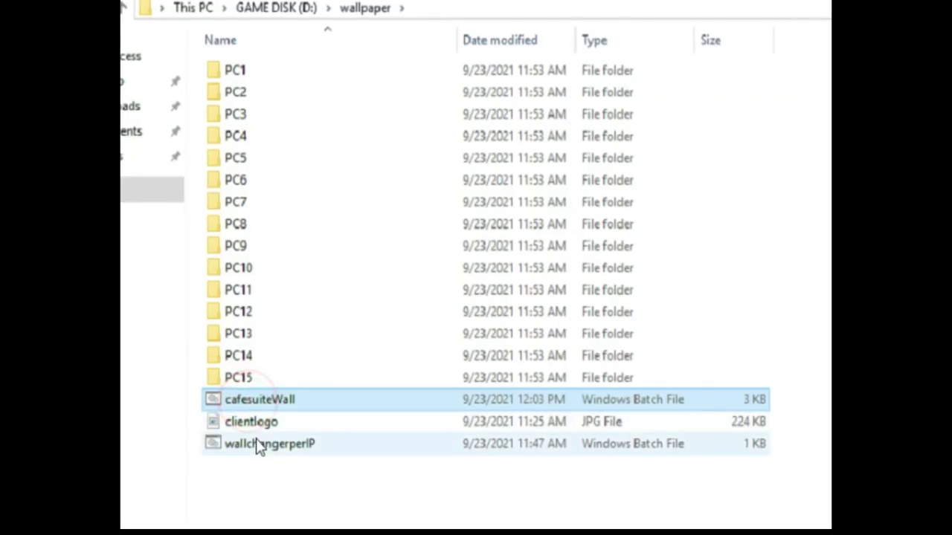
pyautogui.rightClick(256, 446)
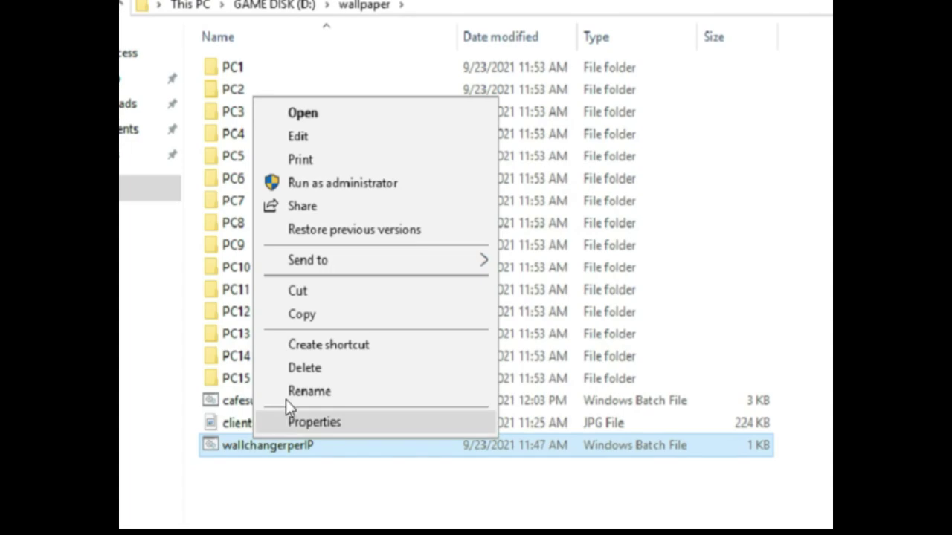
pyautogui.click(295, 369)
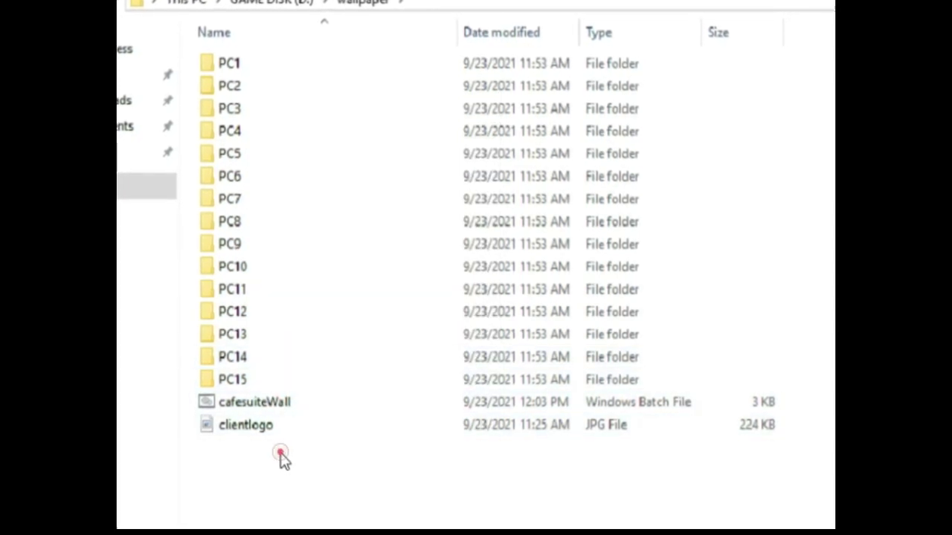
# - Open the cafesuiteWall batch file for editing and review its IP address conditions and wallpaper copy commands for PC1 through PC15
pyautogui.click(252, 404)
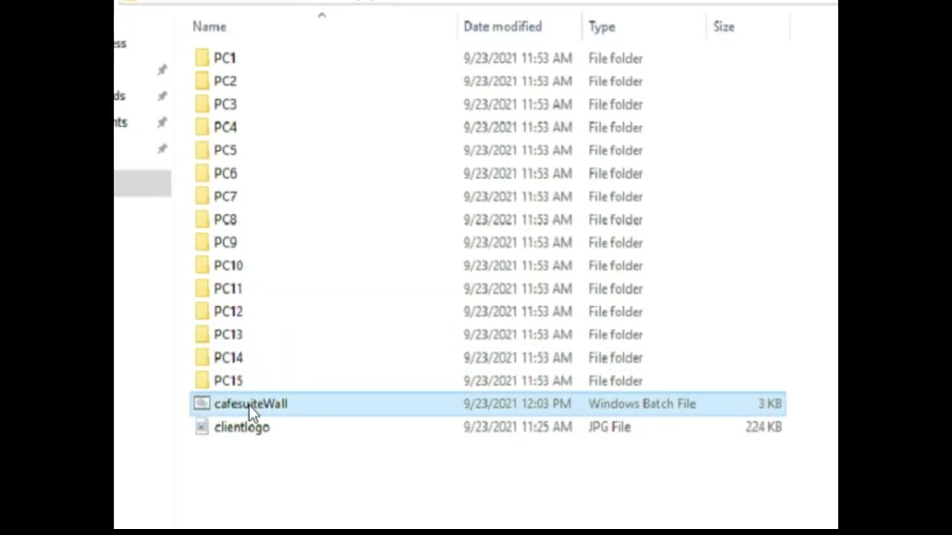
pyautogui.rightClick(250, 409)
pyautogui.click(290, 98)
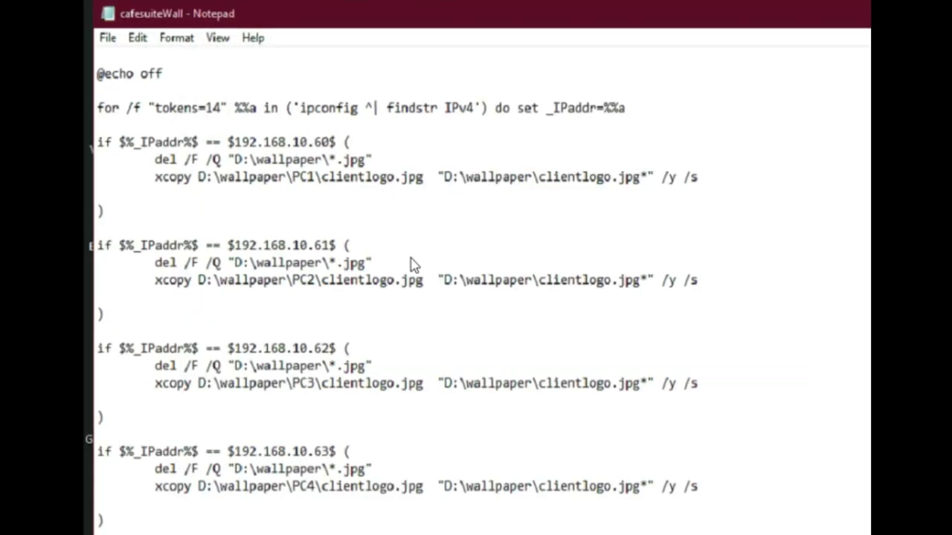
pyautogui.scroll(-3, 413, 264)
pyautogui.scroll(-3, 412, 268)
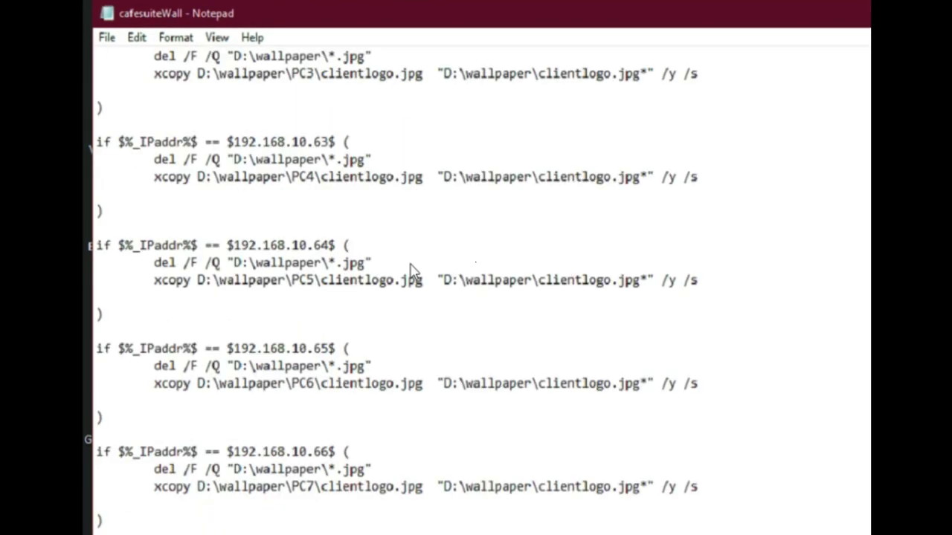
pyautogui.scroll(-12, 413, 271)
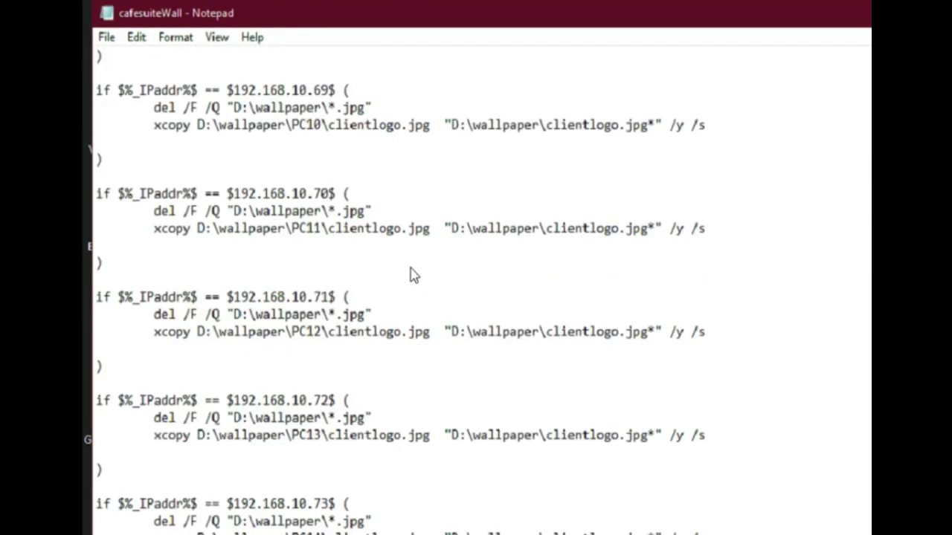
pyautogui.scroll(-2, 414, 277)
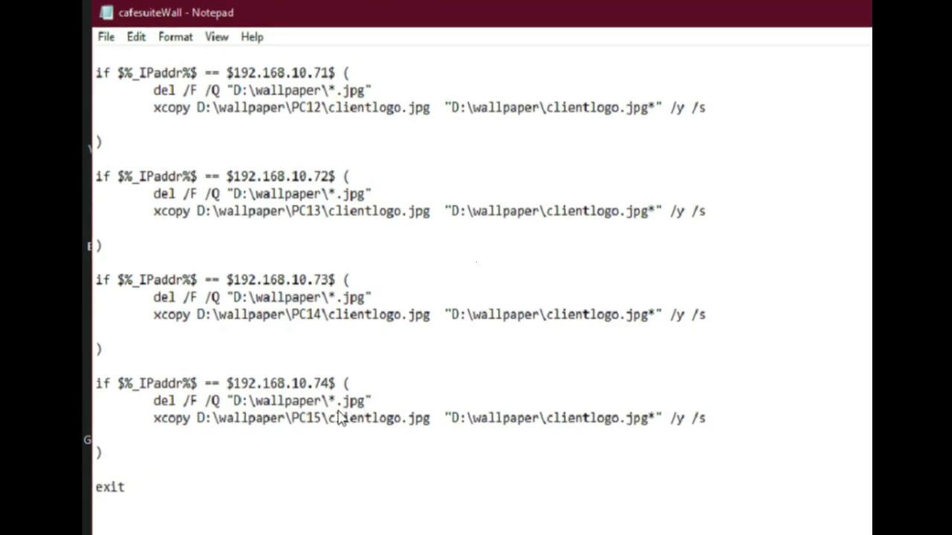
pyautogui.moveTo(310, 315); pyautogui.dragTo(304, 315)
pyautogui.scroll(13, 421, 321)
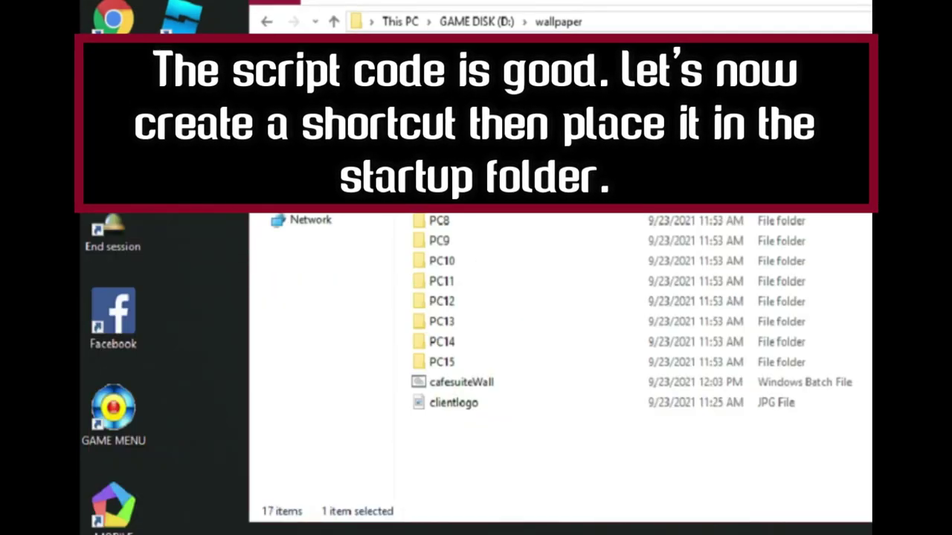
# - Create a desktop shortcut to the cafesuiteWall batch file and rename the shortcut to a
pyautogui.rightClick(468, 382)
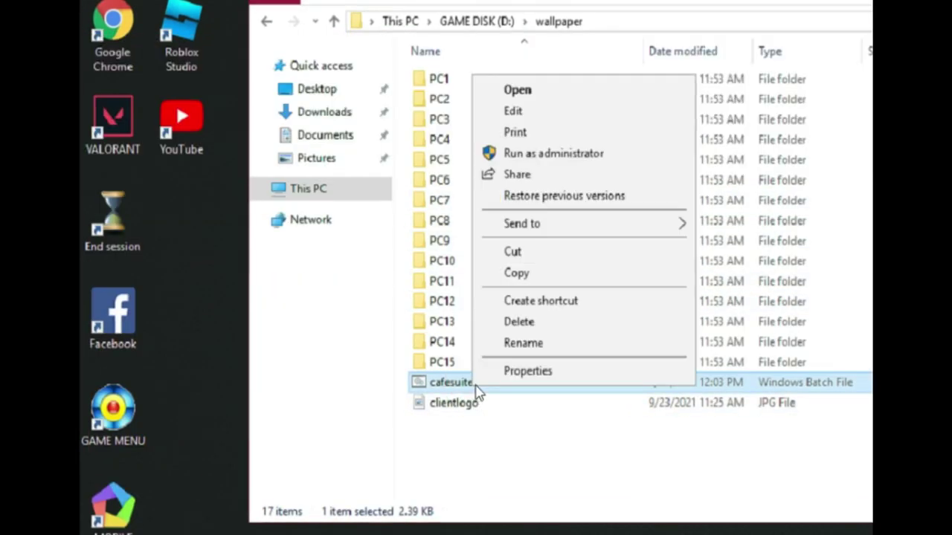
pyautogui.moveTo(548, 227)
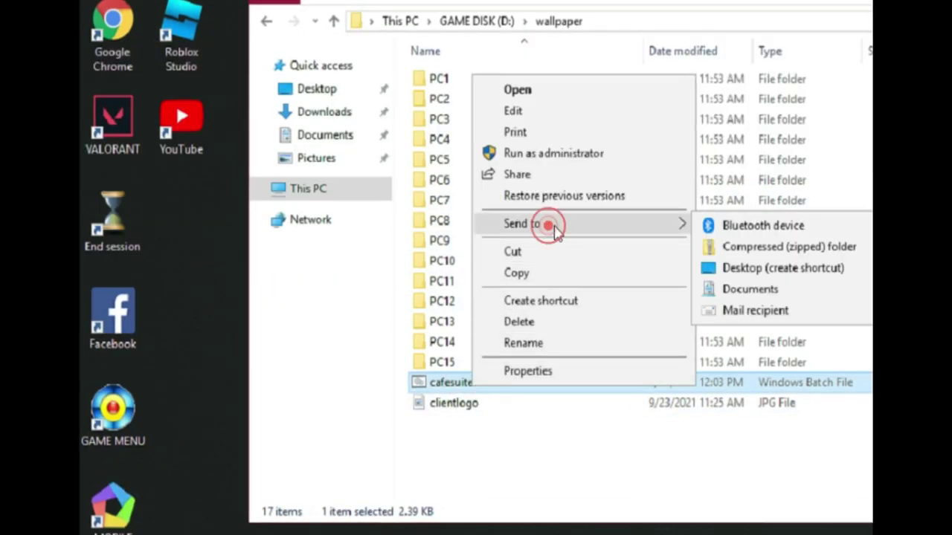
pyautogui.click(777, 275)
pyautogui.click(192, 335)
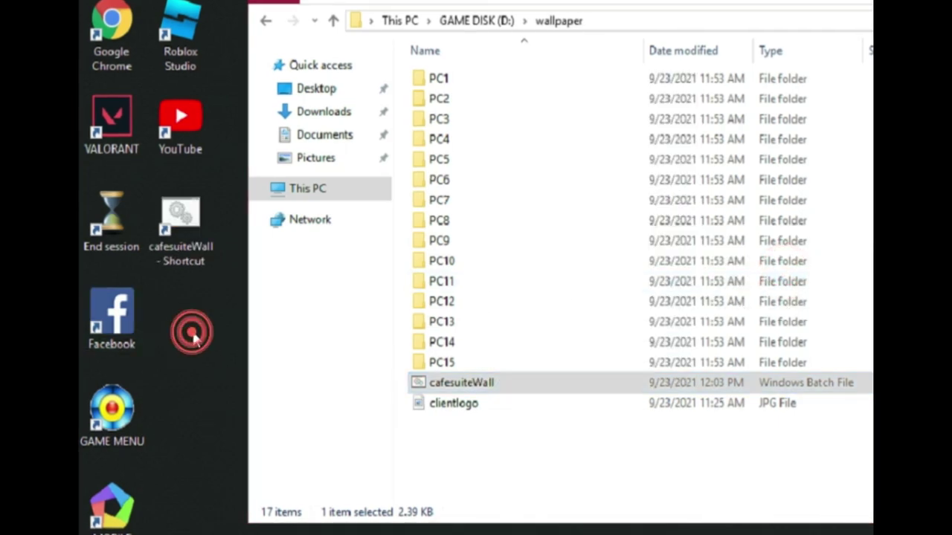
pyautogui.click(188, 268)
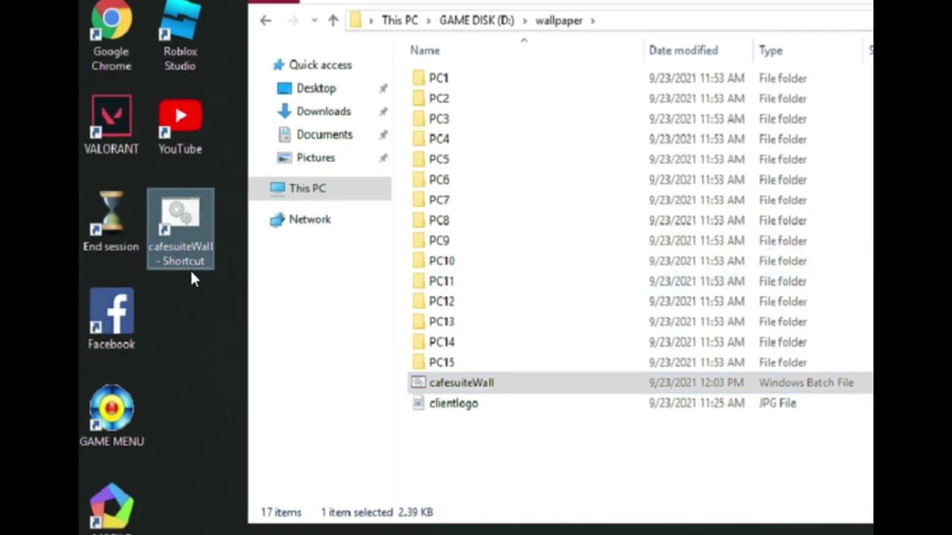
pyautogui.click(189, 268)
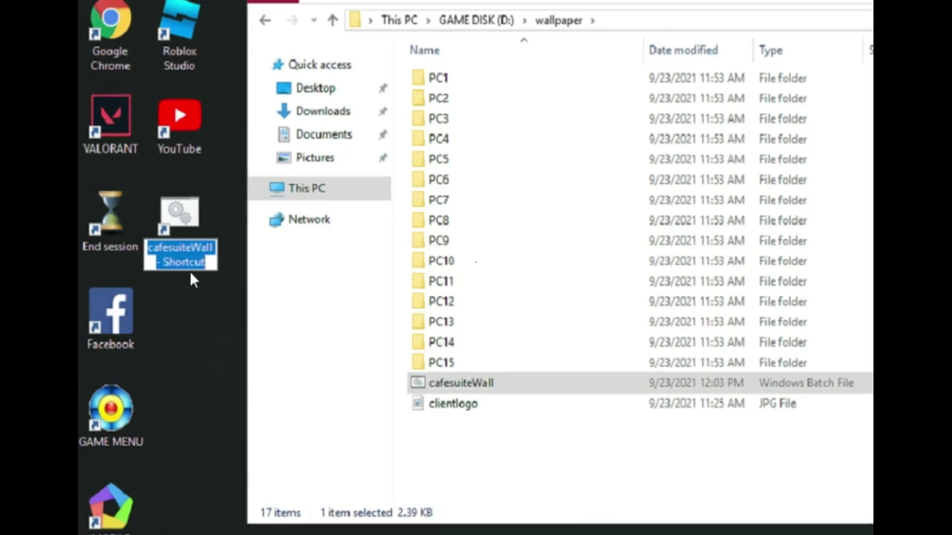
pyautogui.write('a')
pyautogui.press('Return')
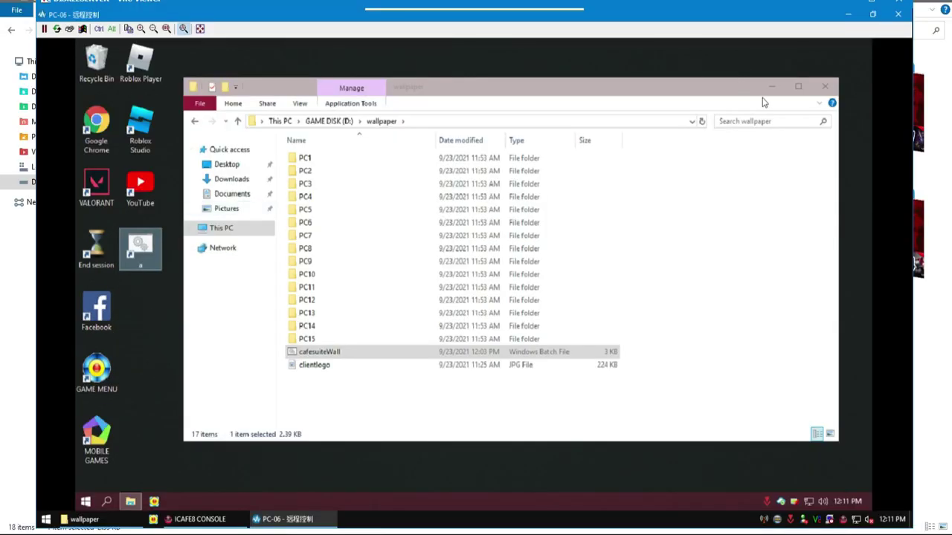
# - View the clientlogo image in the PC1 wallpaper folder, and close the image and the folder window
pyautogui.doubleClick(330, 159)
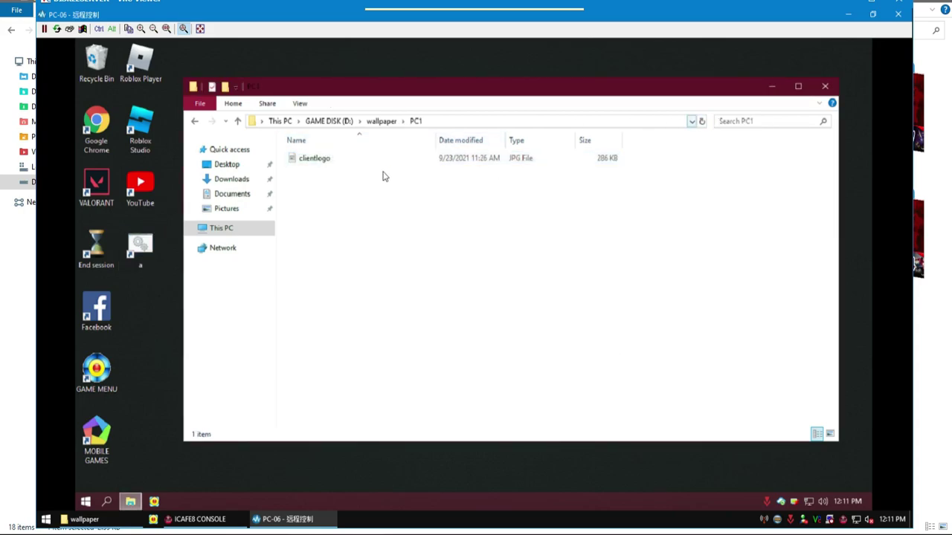
pyautogui.click(312, 162)
pyautogui.press('Return')
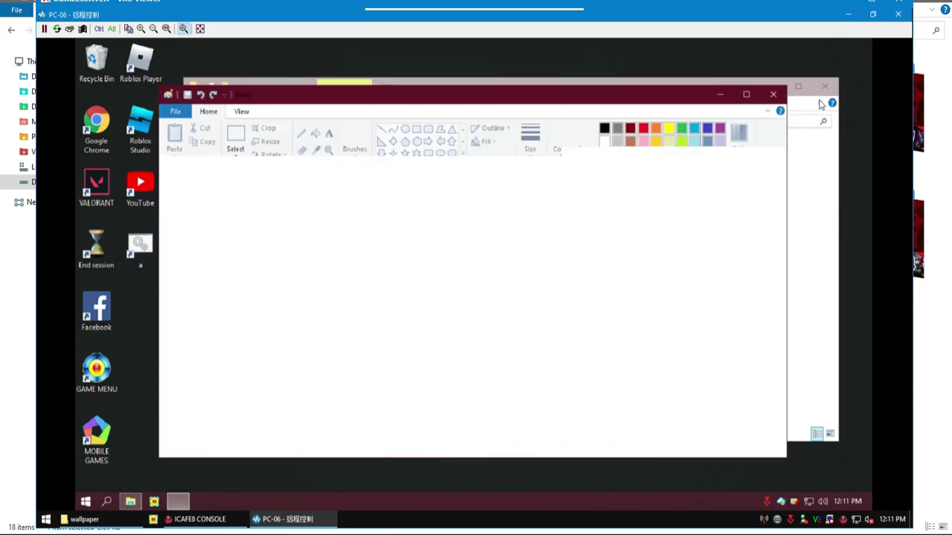
pyautogui.scroll(-3, 615, 298)
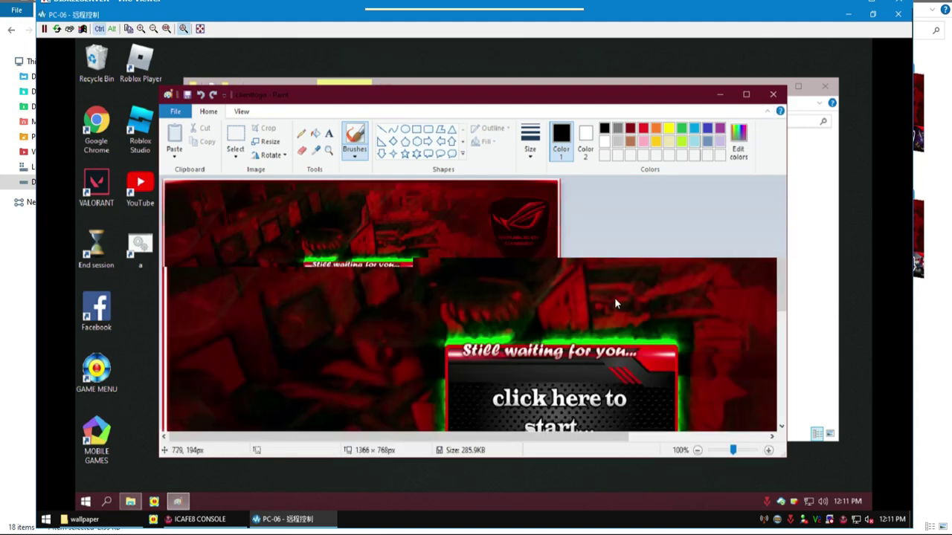
pyautogui.click(774, 94)
pyautogui.click(824, 87)
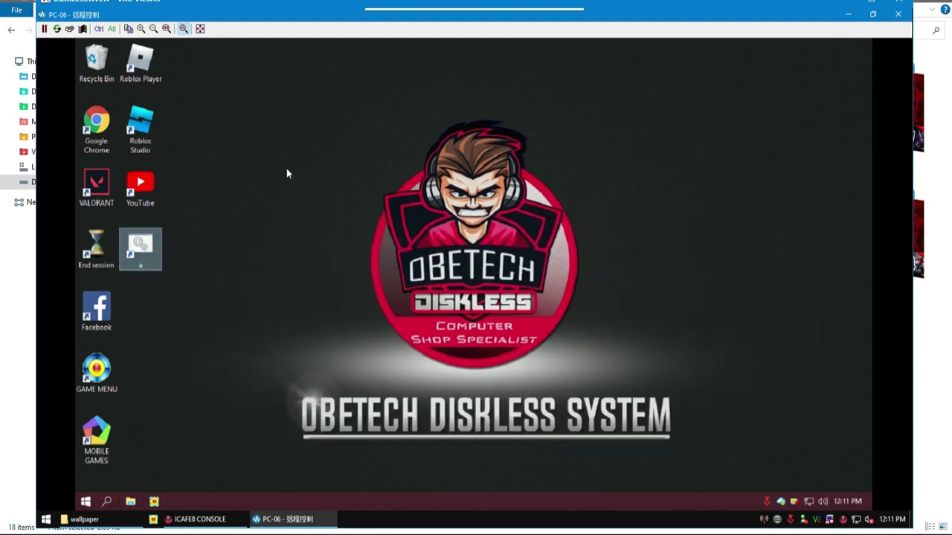
# - Refresh the PC-06 desktop and empty the Recycle Bin, permanently deleting the wallchangerperIP batch file
pyautogui.rightClick(287, 170)
pyautogui.click(300, 206)
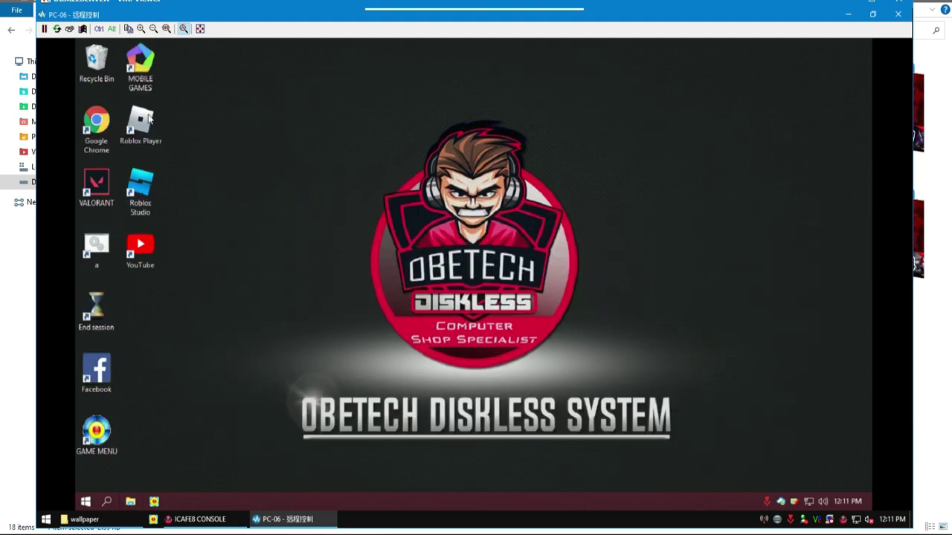
pyautogui.rightClick(104, 71)
pyautogui.click(111, 85)
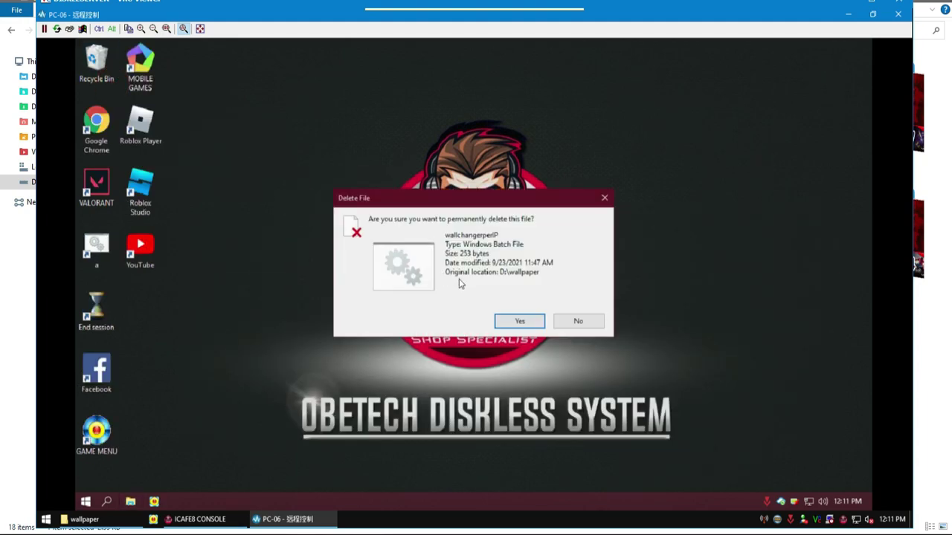
pyautogui.click(517, 321)
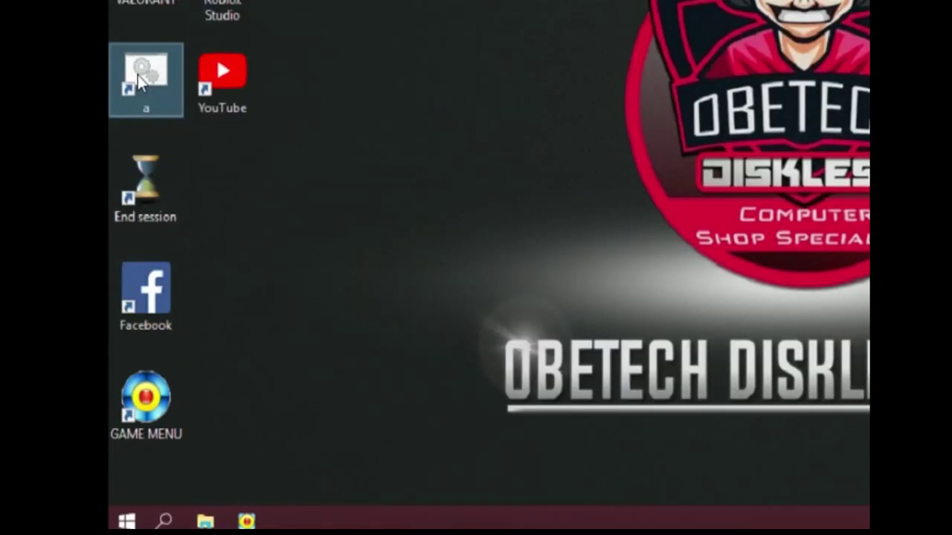
# - Move the desktop shortcut a into the Start Menu's Startup folder and close the folder window
pyautogui.rightClick(91, 248)
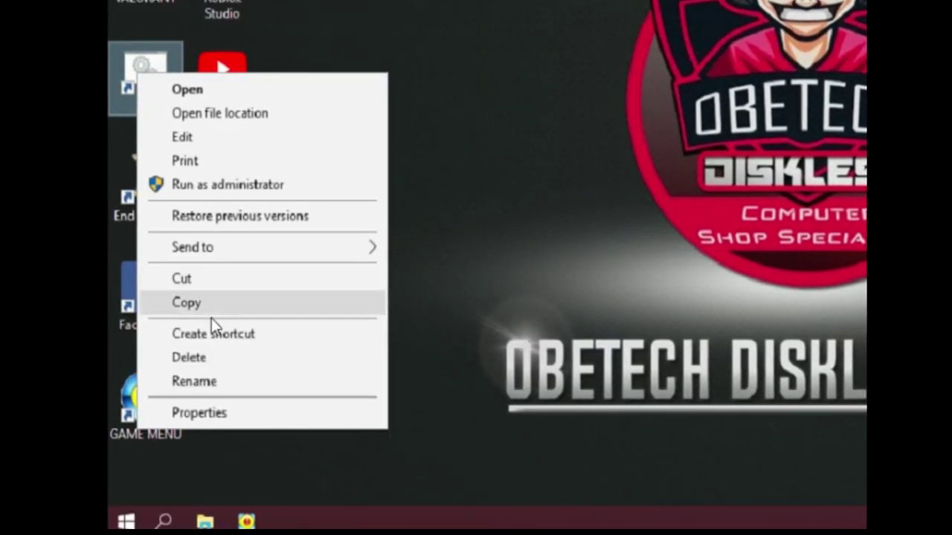
pyautogui.click(197, 281)
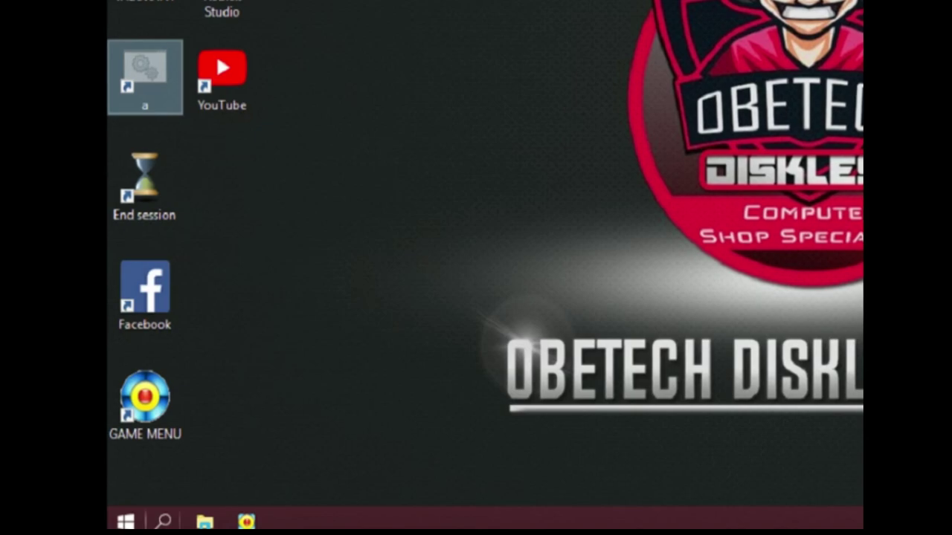
pyautogui.click(123, 521)
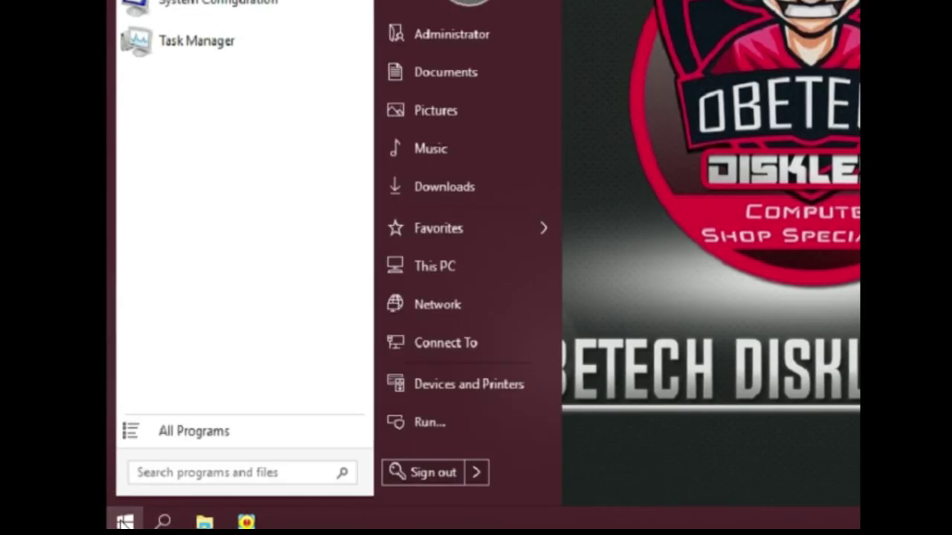
pyautogui.click(192, 431)
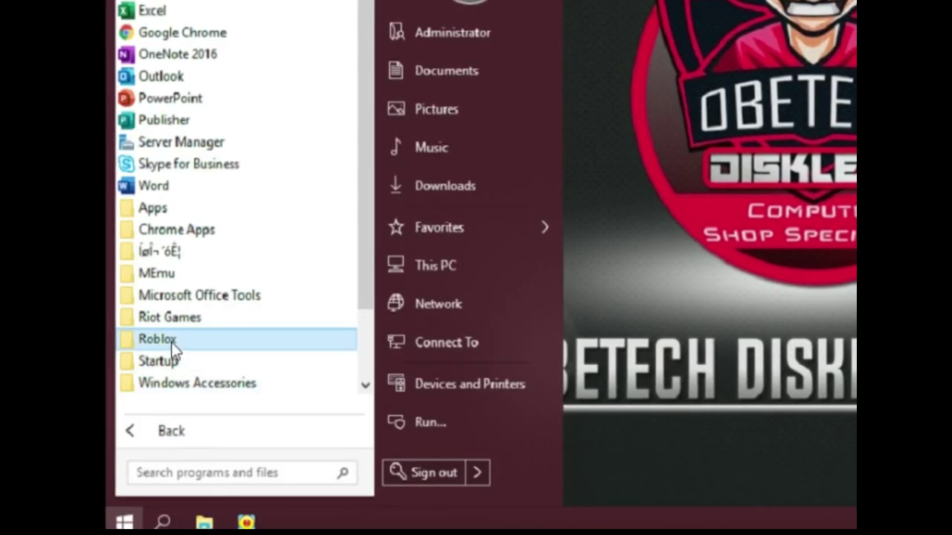
pyautogui.rightClick(192, 369)
pyautogui.click(269, 186)
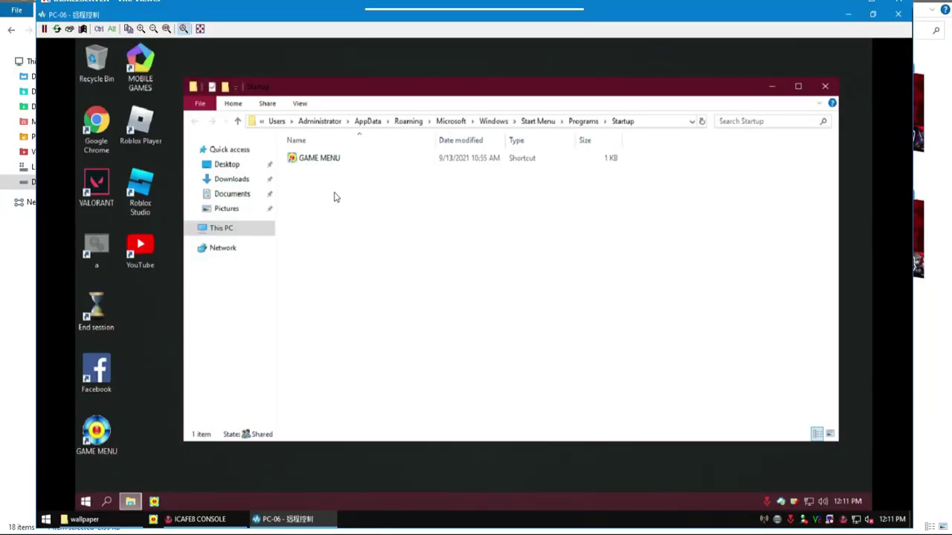
pyautogui.rightClick(334, 196)
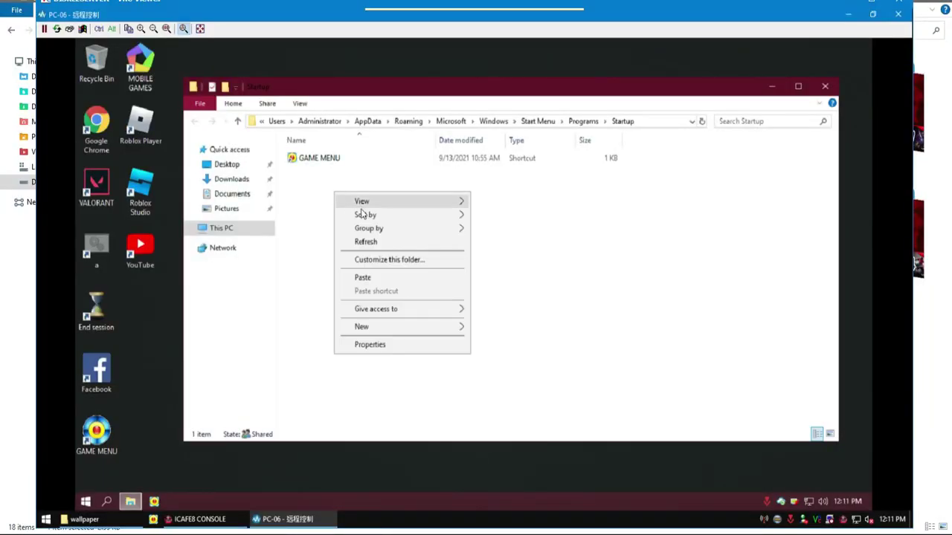
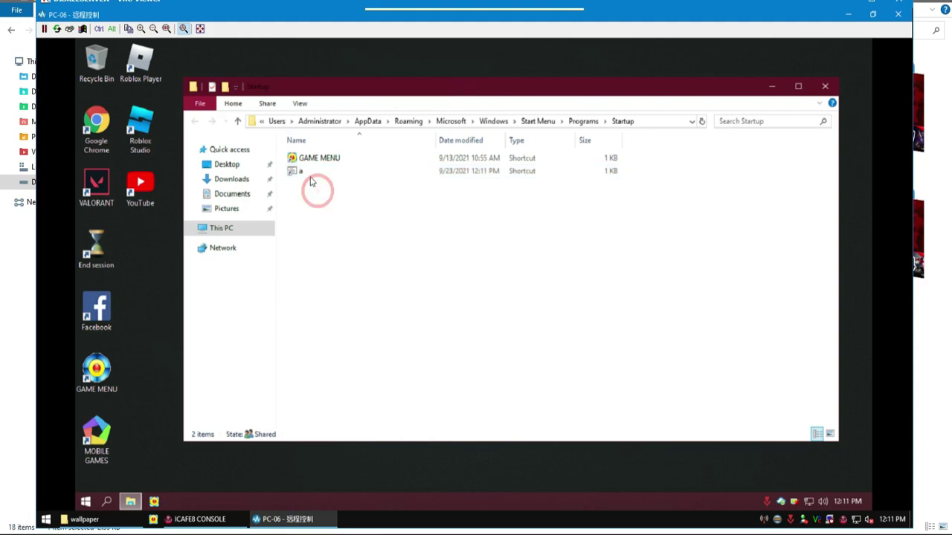
pyautogui.click(826, 87)
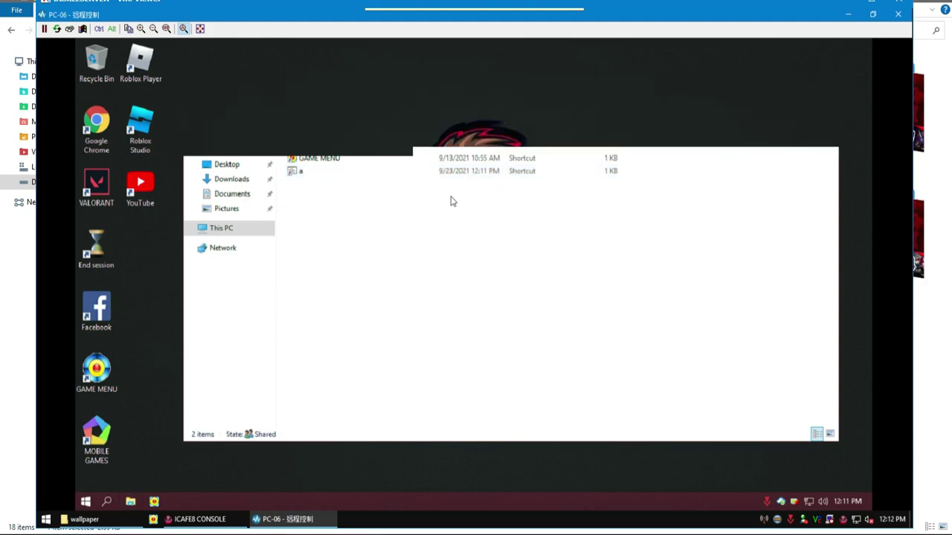
# - Shut down the PC-06 client and close its remote control window
pyautogui.rightClick(345, 144)
pyautogui.click(86, 502)
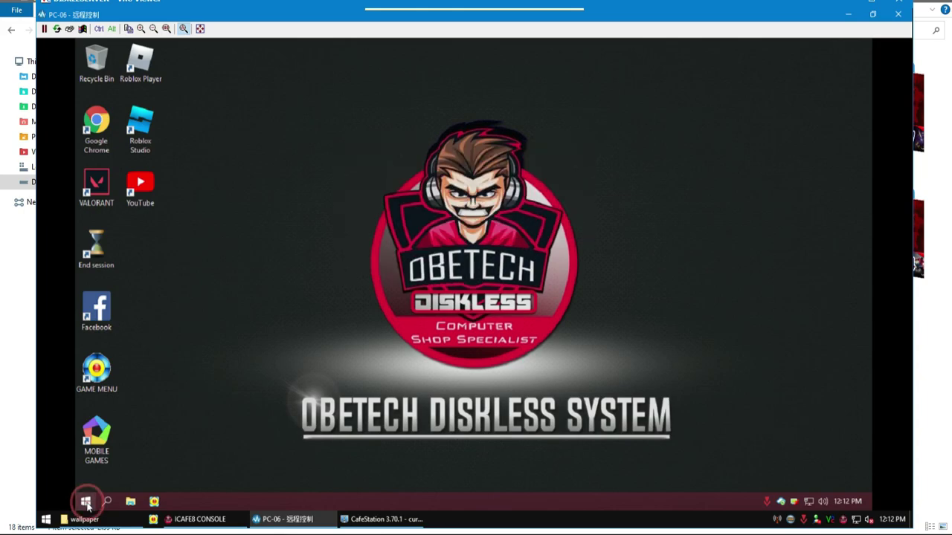
pyautogui.click(284, 473)
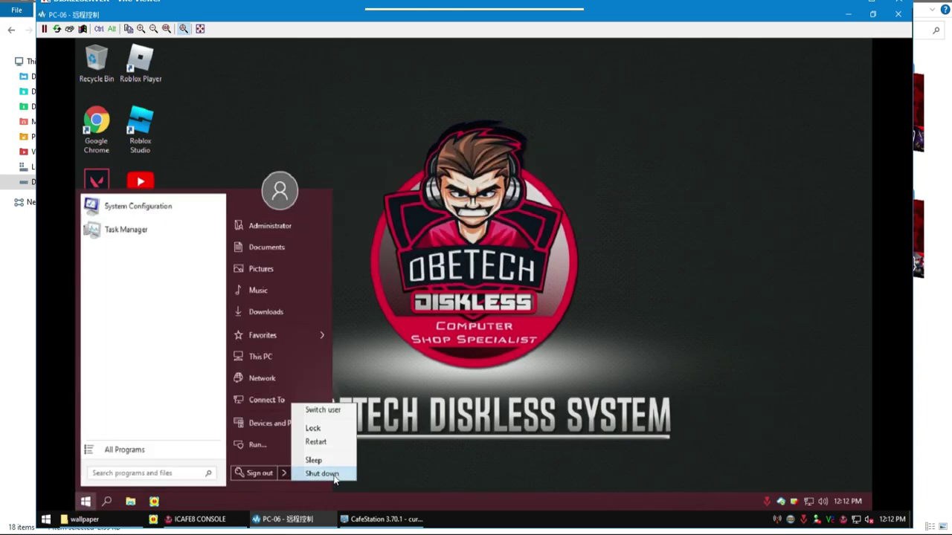
pyautogui.click(322, 473)
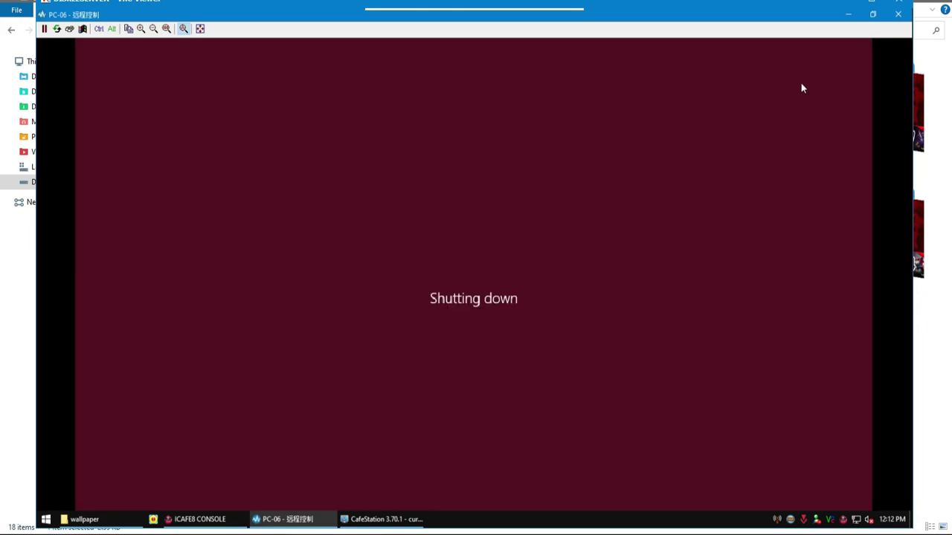
pyautogui.click(898, 16)
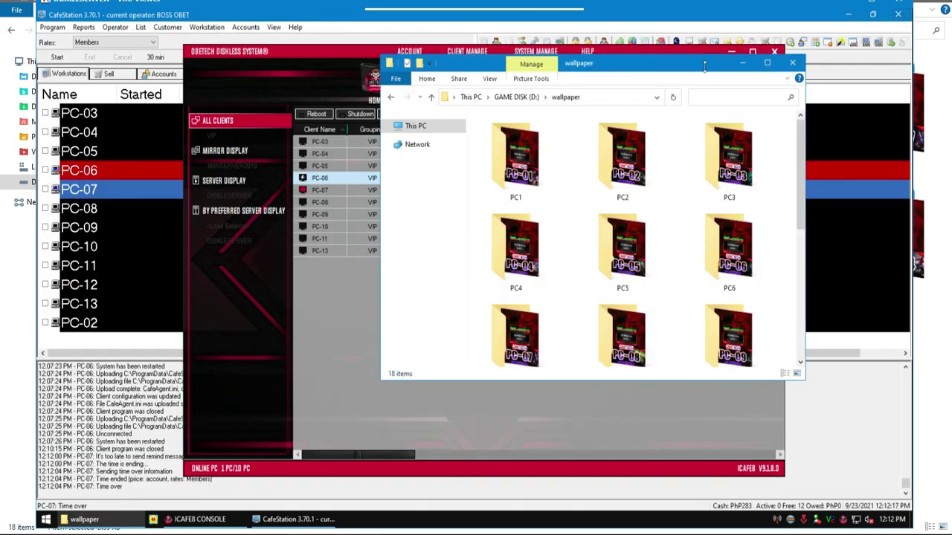
# - Minimize the wallpaper folder window, then exit super mode on PC-06 and save its modification as a restore point named ChangeWall
pyautogui.click(741, 66)
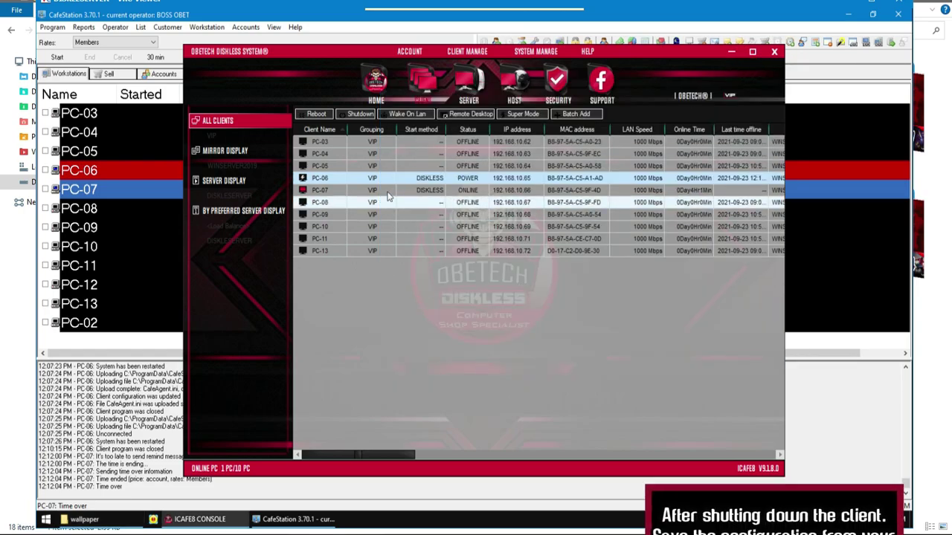
pyautogui.click(403, 184)
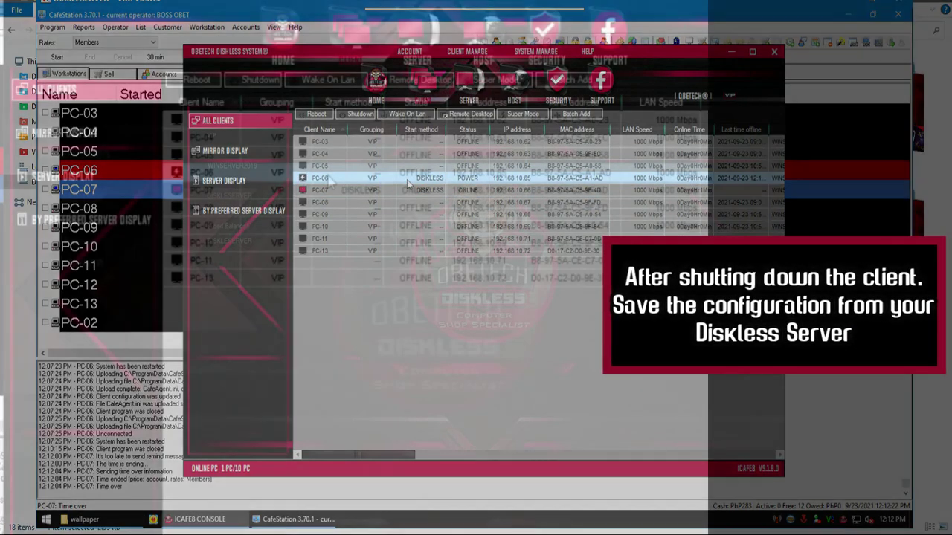
pyautogui.rightClick(406, 179)
pyautogui.click(449, 376)
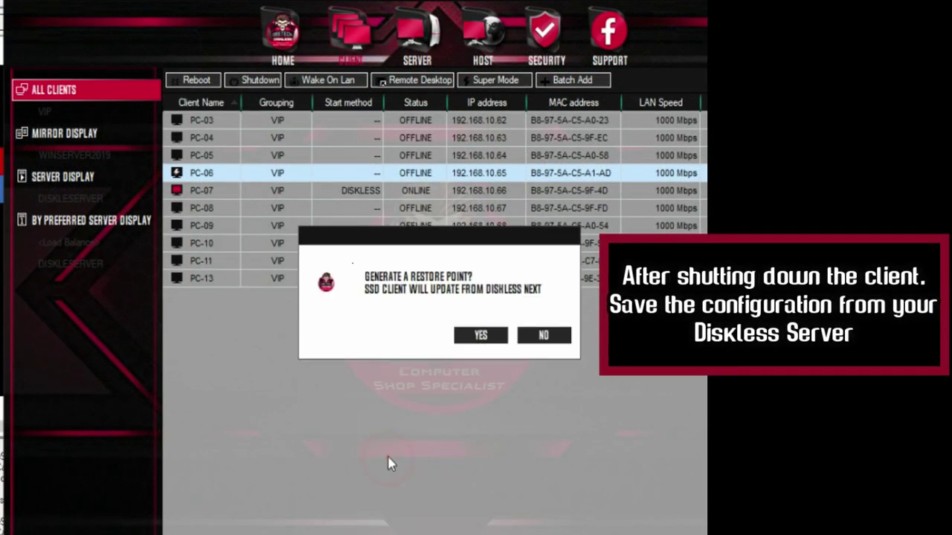
pyautogui.click(479, 336)
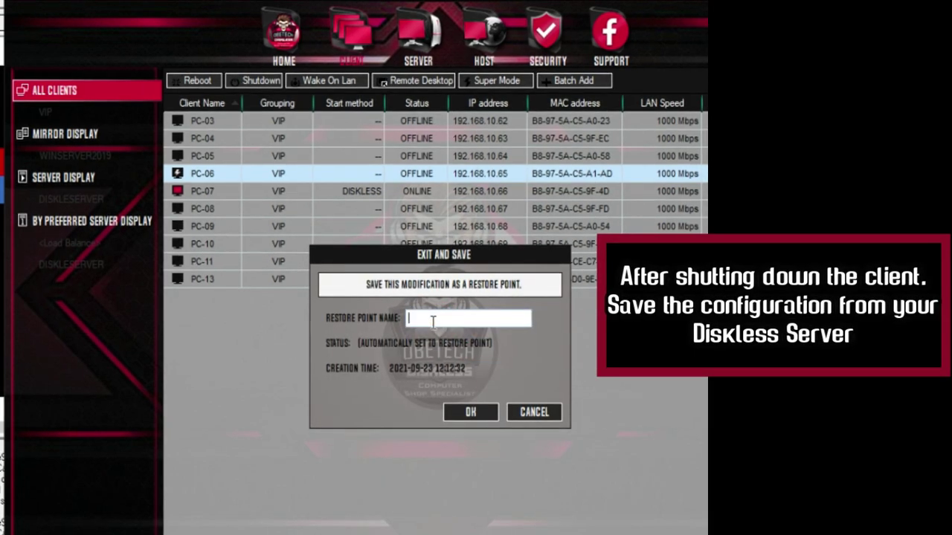
pyautogui.press('BackSpace')
pyautogui.press('BackSpace')
pyautogui.press('BackSpace')
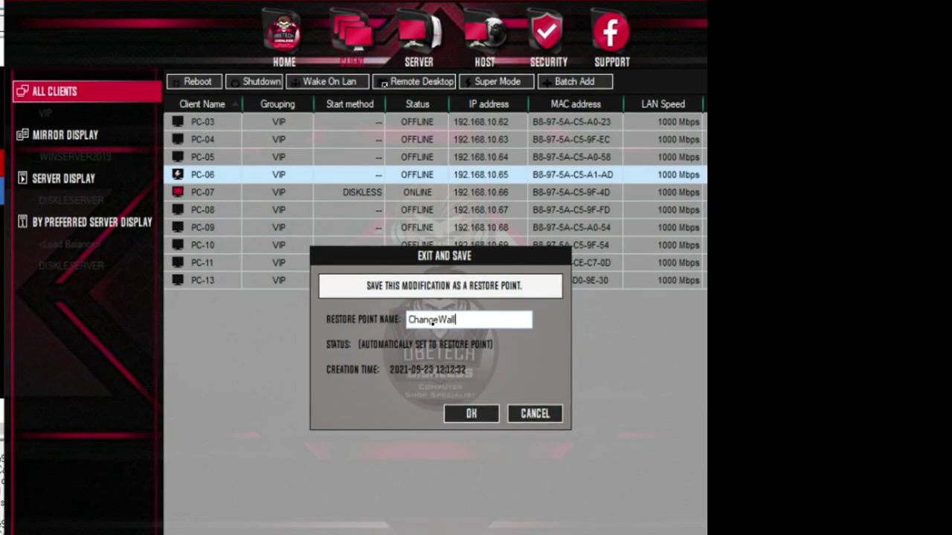
pyautogui.click(472, 414)
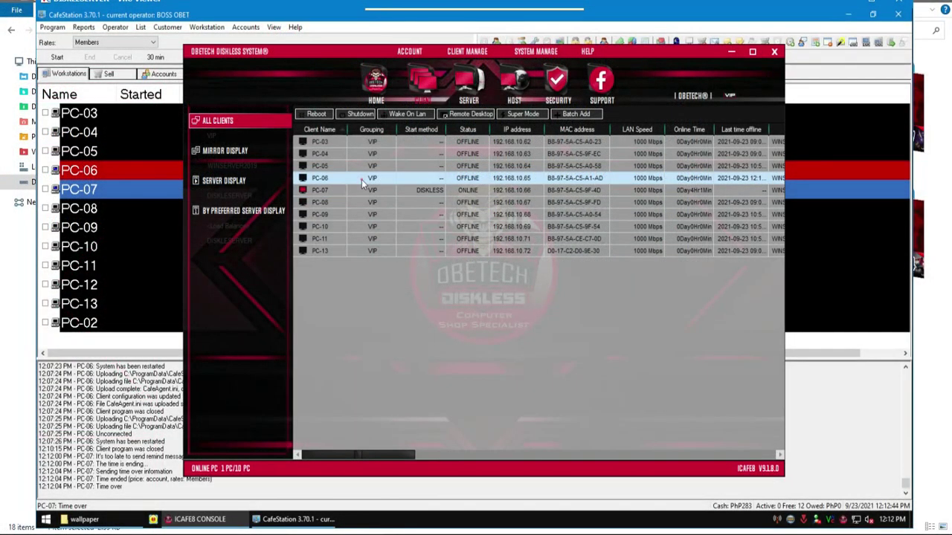
# - Review the ChangeWall restore point of the WINSERVER2019 image in Image Management, close it, and view the DISKLESERVER details
pyautogui.click(267, 190)
pyautogui.click(365, 179)
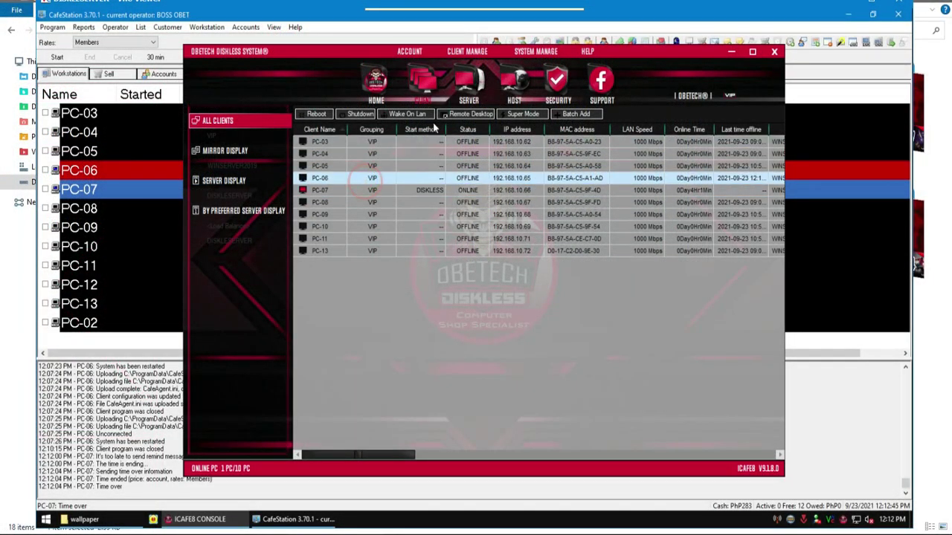
pyautogui.click(460, 94)
pyautogui.click(228, 148)
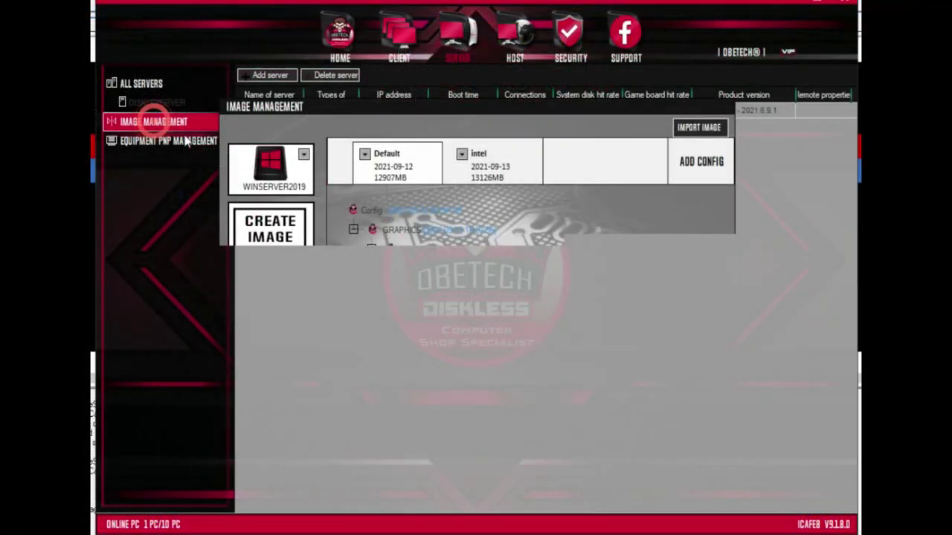
pyautogui.click(493, 333)
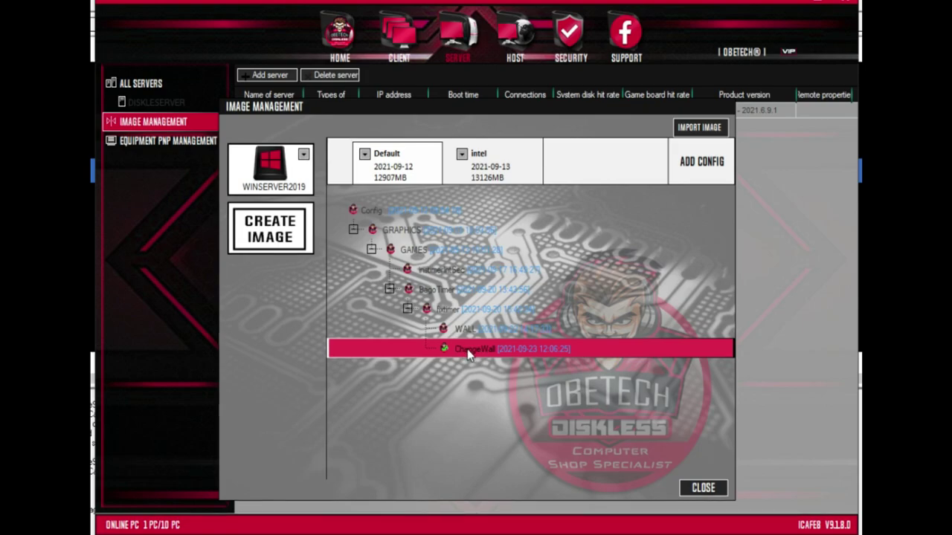
pyautogui.click(698, 491)
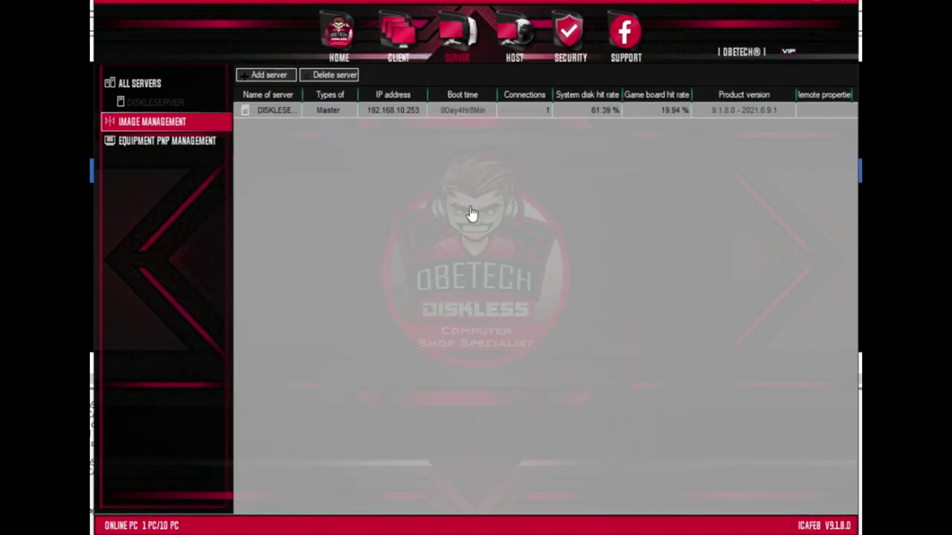
pyautogui.click(154, 102)
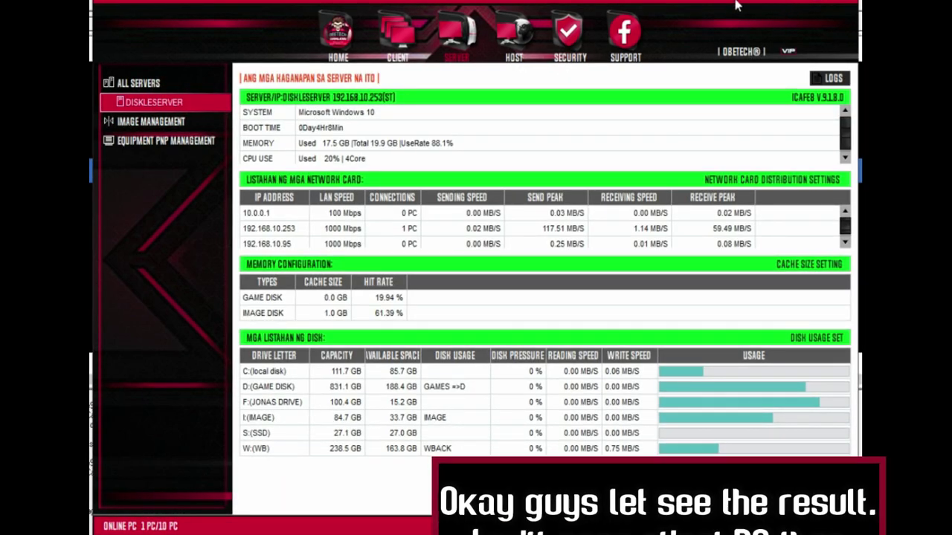
# - Return to the client list and power on PC-06 with Wake On Lan
pyautogui.click(399, 38)
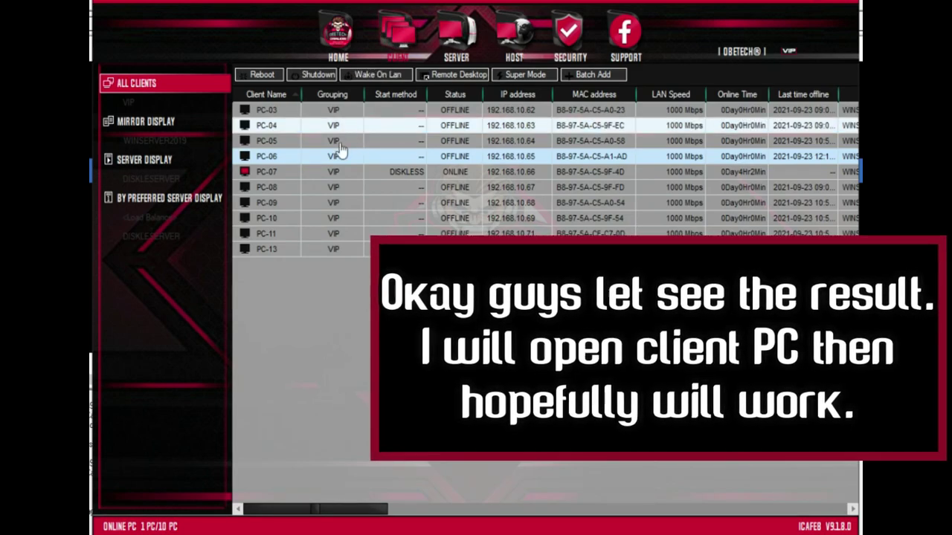
pyautogui.click(362, 177)
pyautogui.click(362, 157)
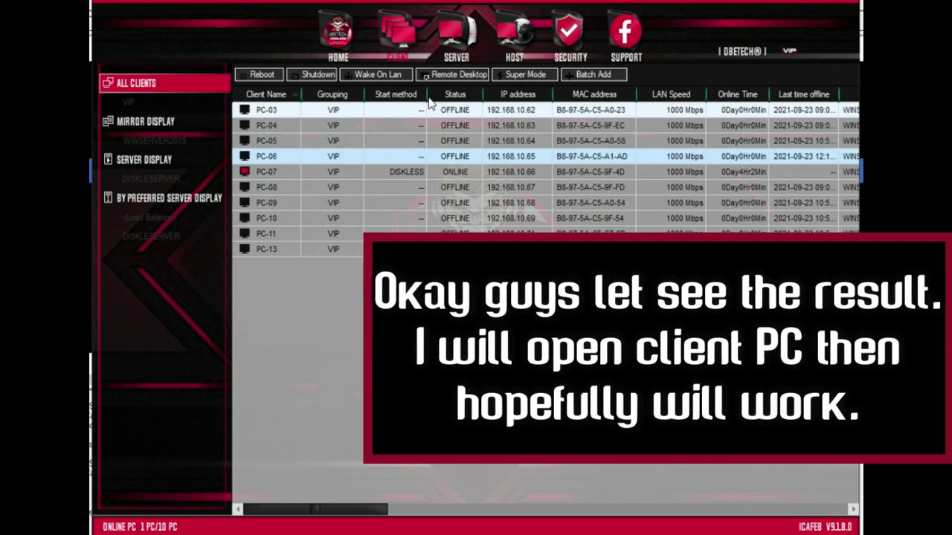
pyautogui.click(375, 78)
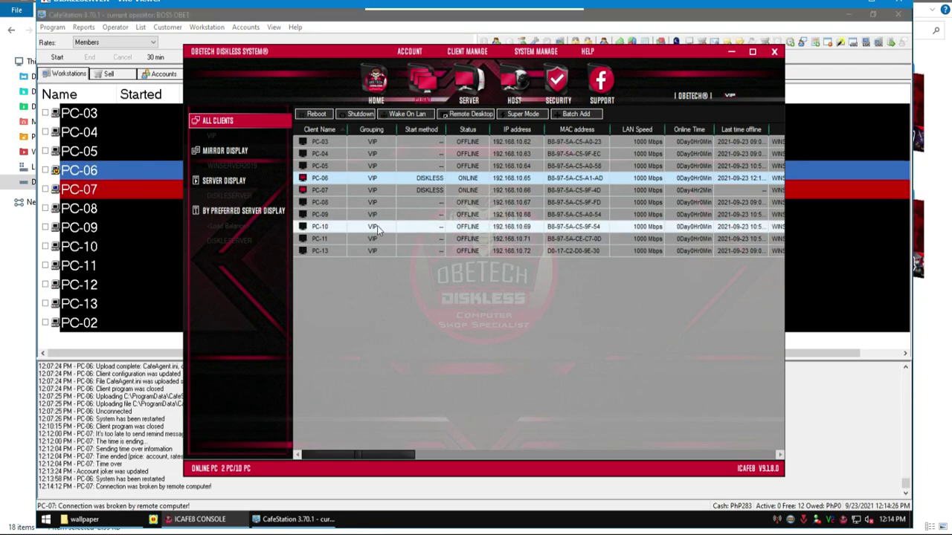
# - View PC-06's lock screen wallpaper through Remote Desktop and close the remote window
pyautogui.click(362, 192)
pyautogui.click(368, 177)
pyautogui.click(374, 189)
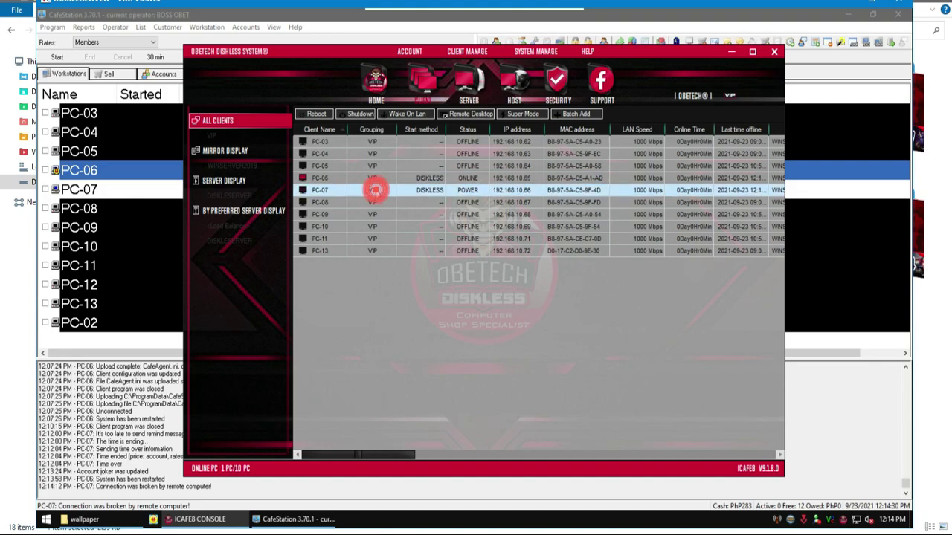
pyautogui.click(375, 179)
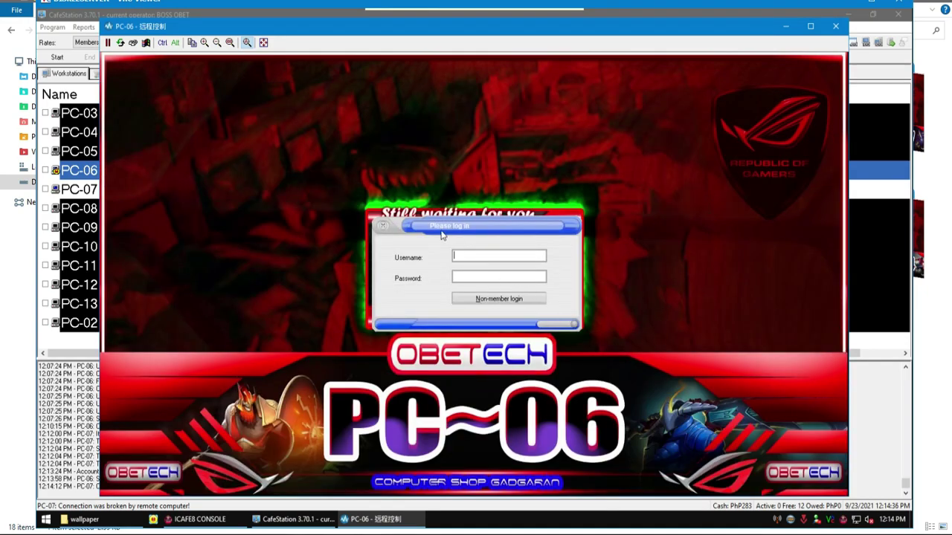
pyautogui.click(437, 230)
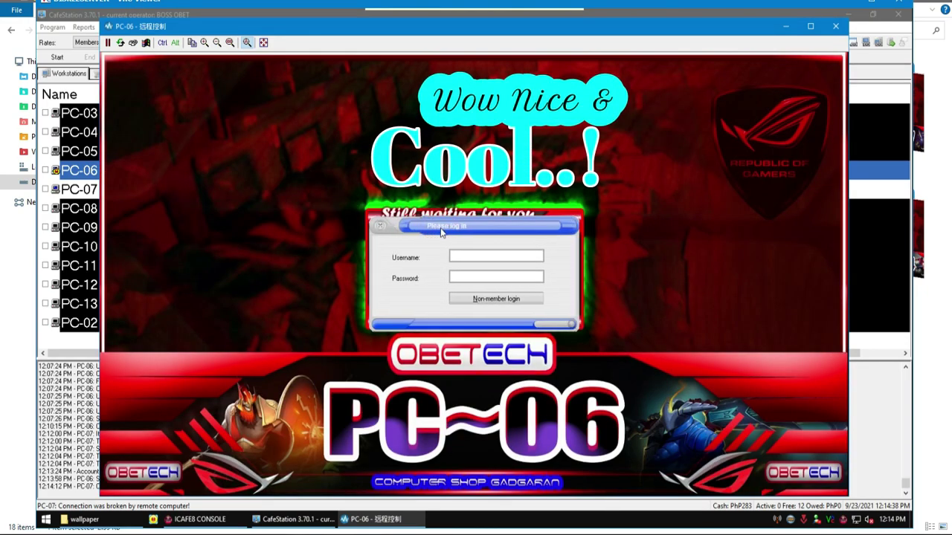
pyautogui.click(835, 27)
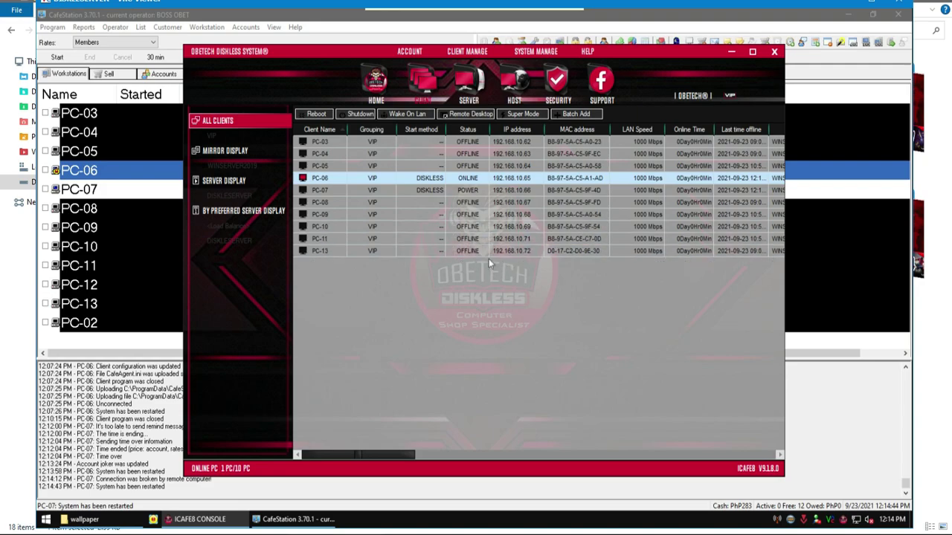
# - Power on the clients PC-04, PC-05, PC-08, PC-09 and PC-10 with Wake On Lan
pyautogui.click(339, 168)
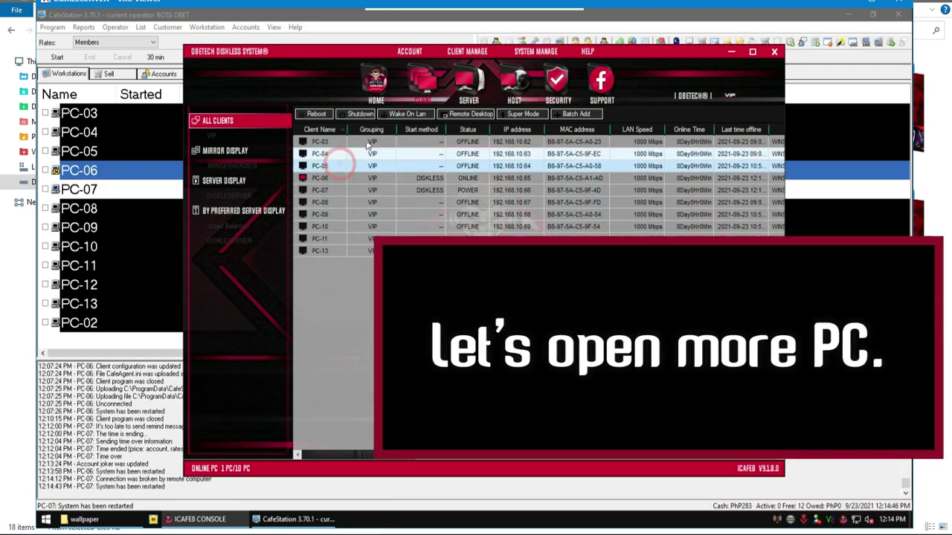
pyautogui.click(343, 153)
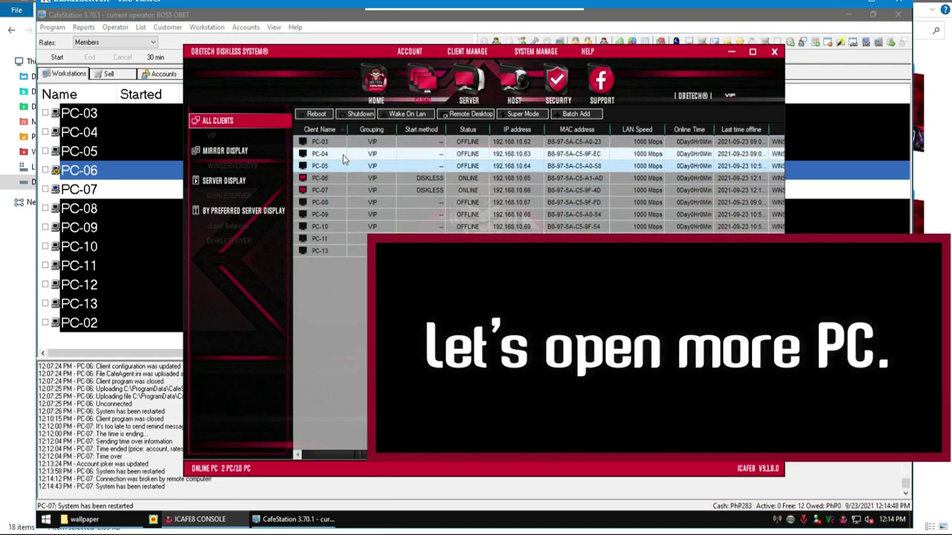
pyautogui.click(407, 116)
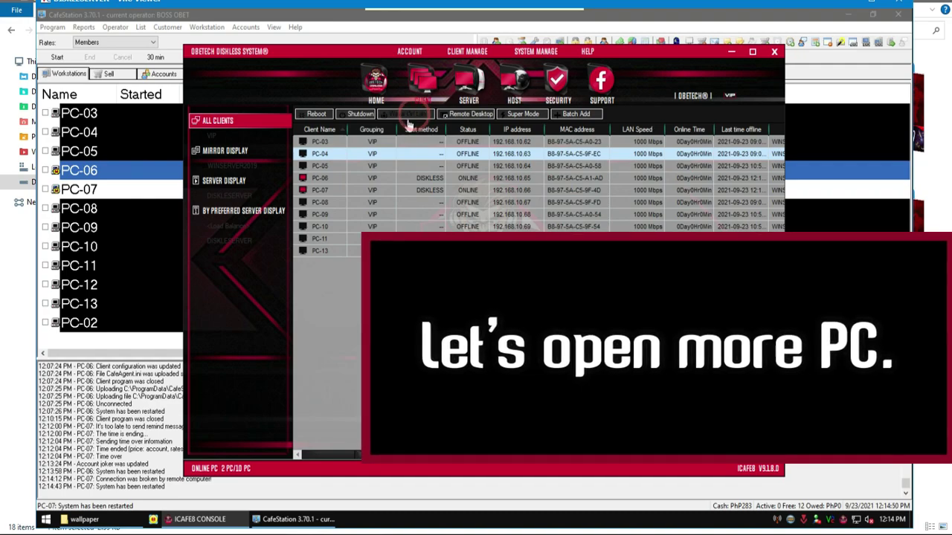
pyautogui.click(339, 202)
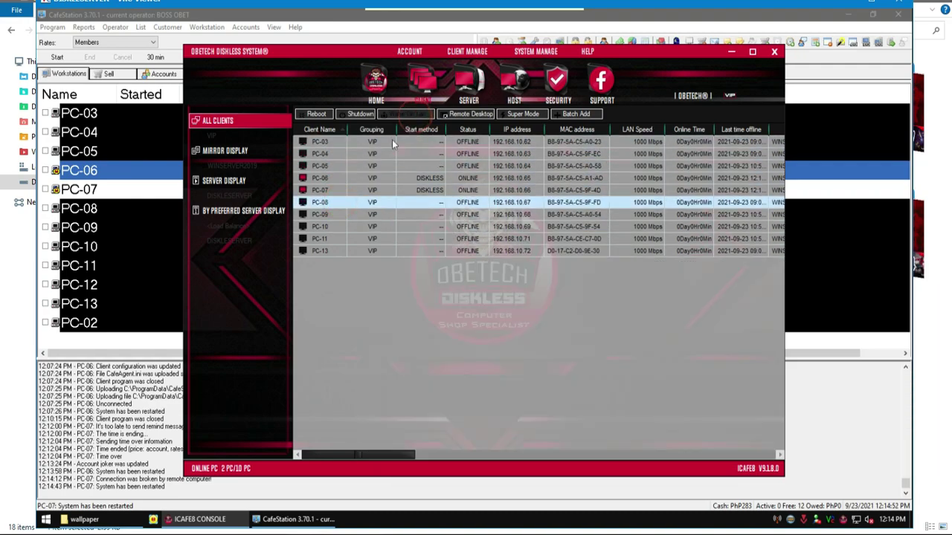
pyautogui.click(334, 214)
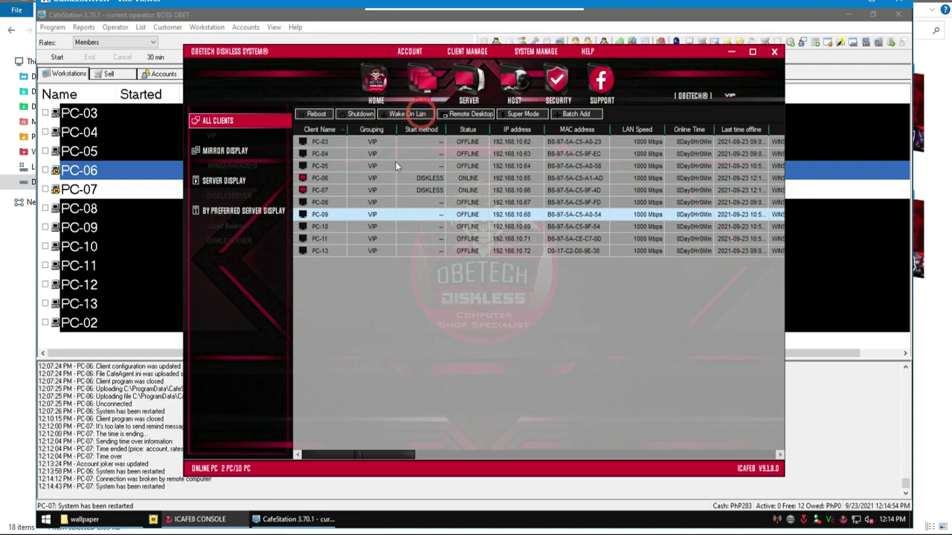
pyautogui.click(359, 226)
pyautogui.click(408, 114)
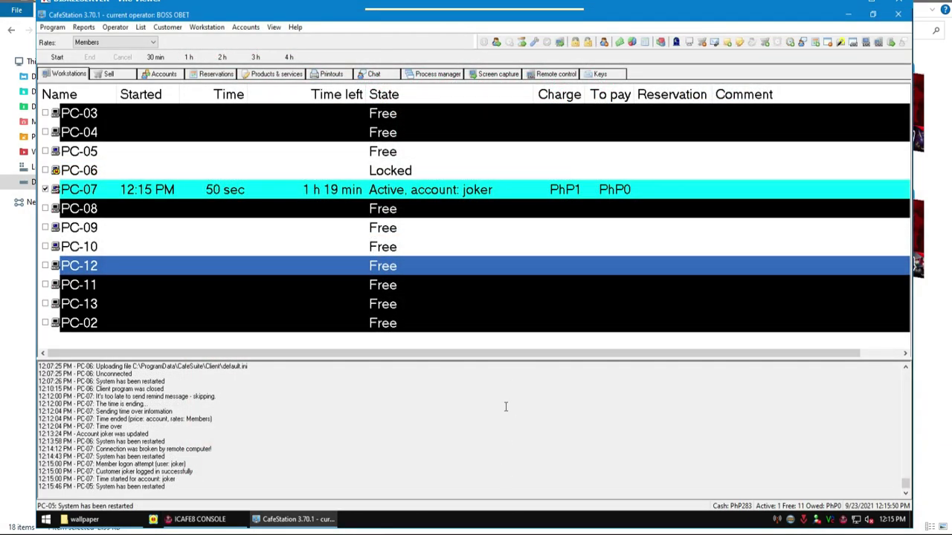
# - Switch to the ICAFE8 console and check the lock screen wallpapers of PC-05 and PC-06 through Remote Desktop, closing each remote window
pyautogui.click(199, 519)
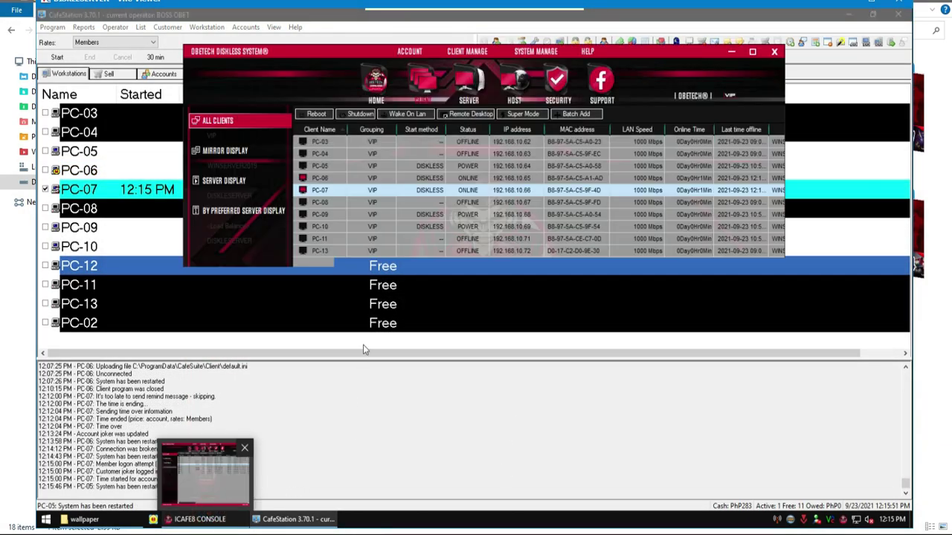
pyautogui.click(428, 227)
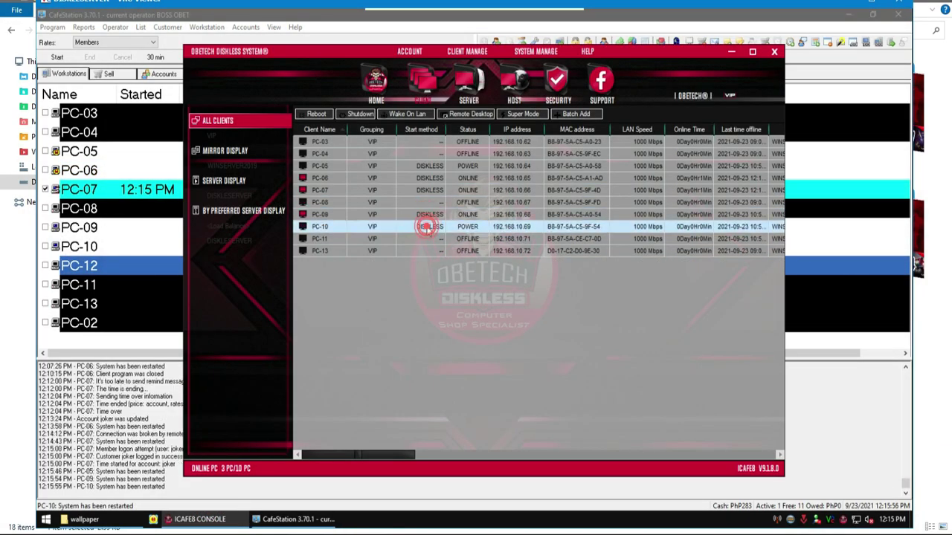
pyautogui.click(420, 215)
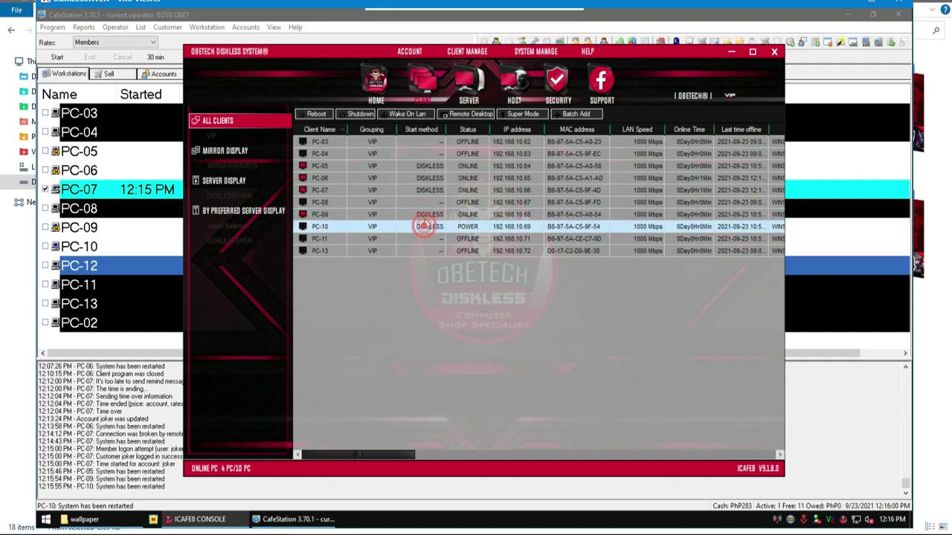
pyautogui.click(463, 113)
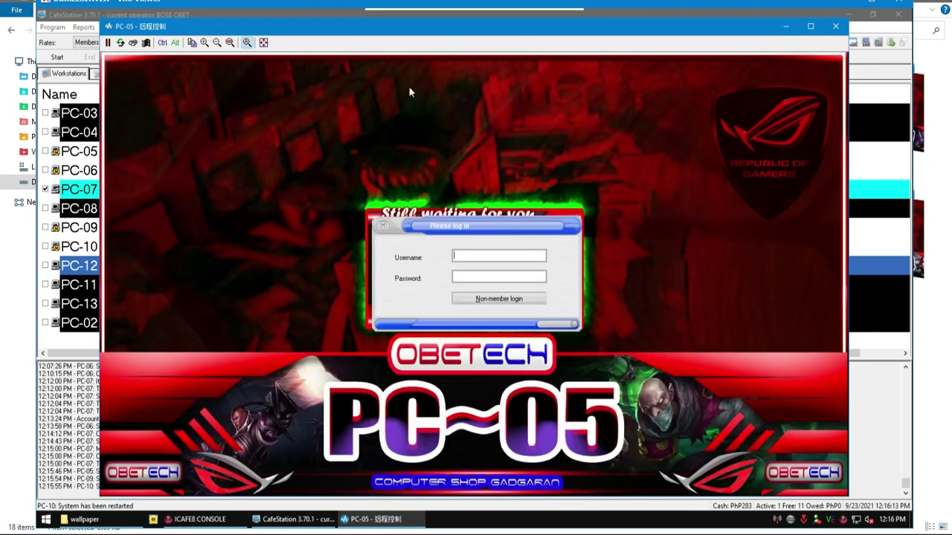
pyautogui.click(835, 26)
pyautogui.click(332, 179)
pyautogui.click(467, 113)
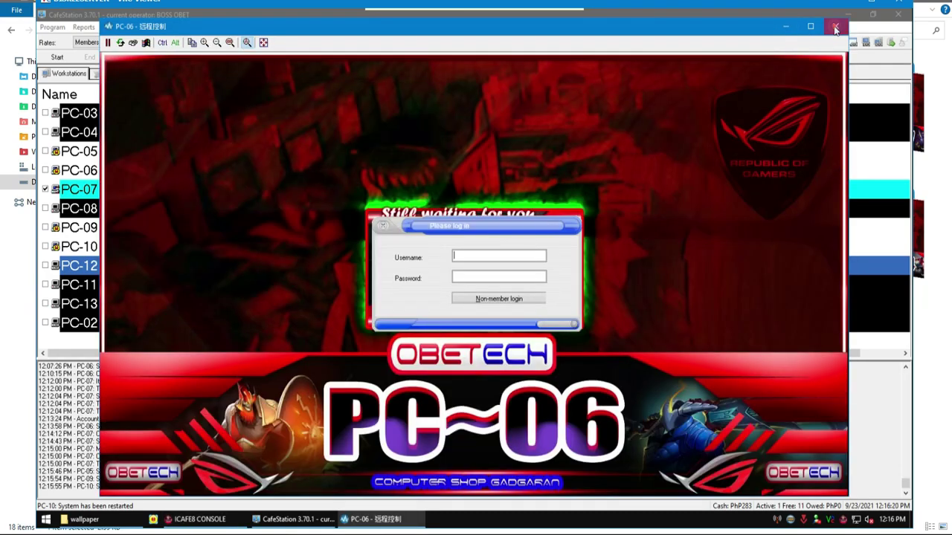
pyautogui.click(835, 26)
# - Check the lock screen wallpapers of PC-09 and PC-10 through Remote Desktop, closing each remote window
pyautogui.click(391, 203)
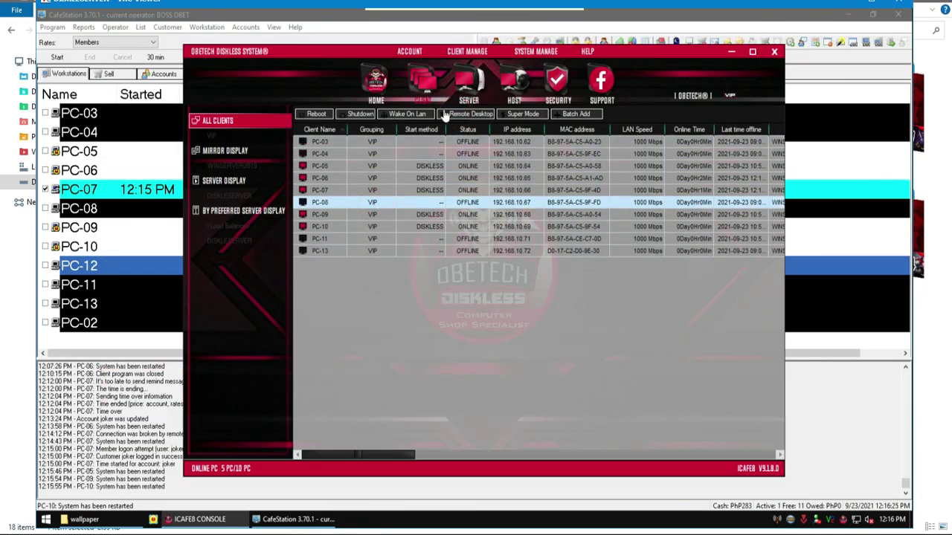
pyautogui.click(411, 215)
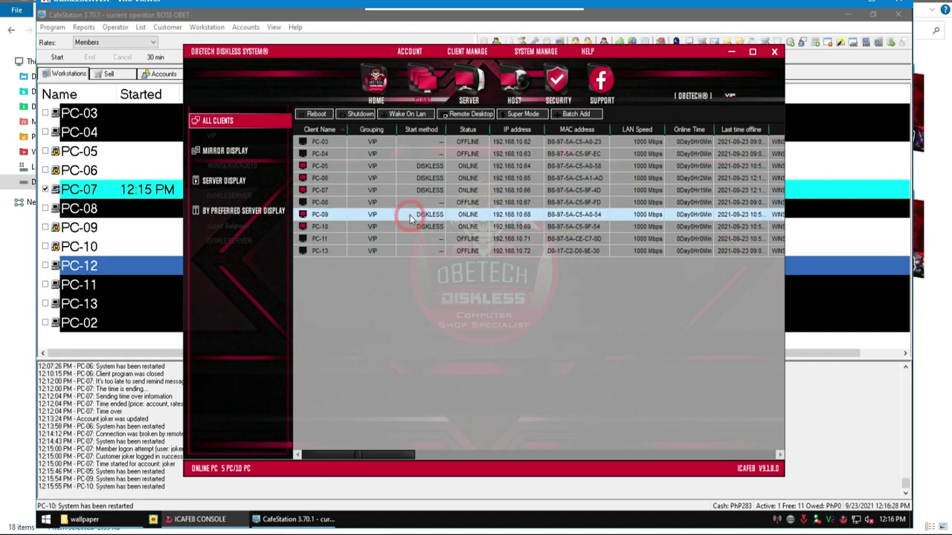
pyautogui.click(459, 118)
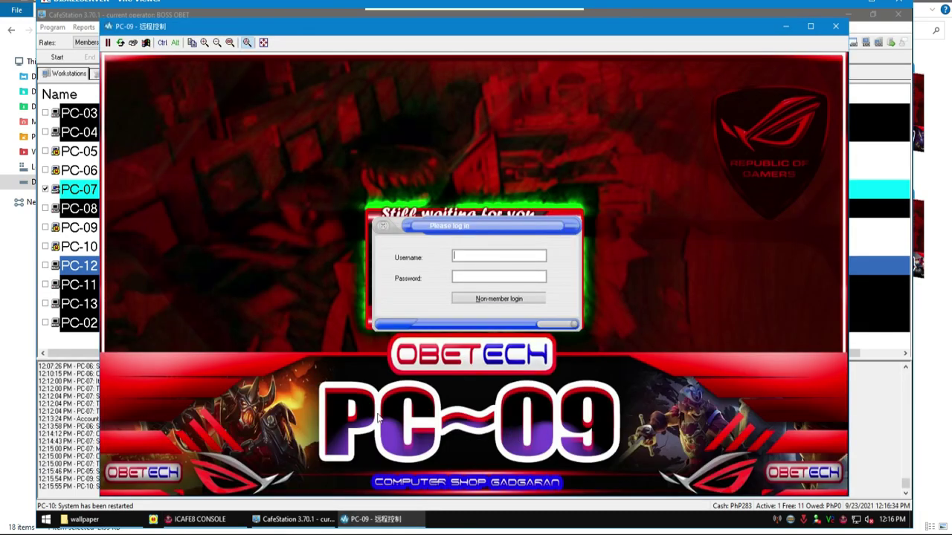
pyautogui.click(835, 28)
pyautogui.click(372, 229)
pyautogui.click(461, 113)
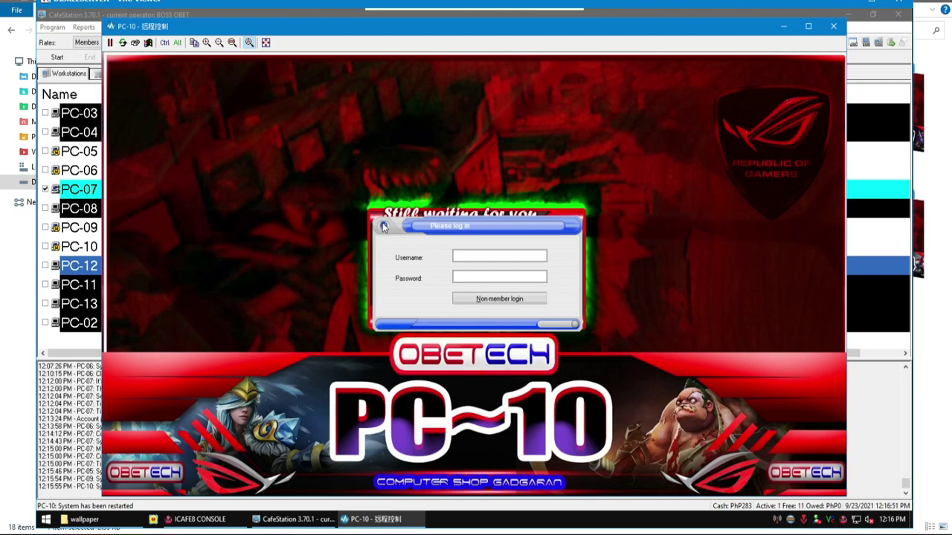
pyautogui.click(833, 26)
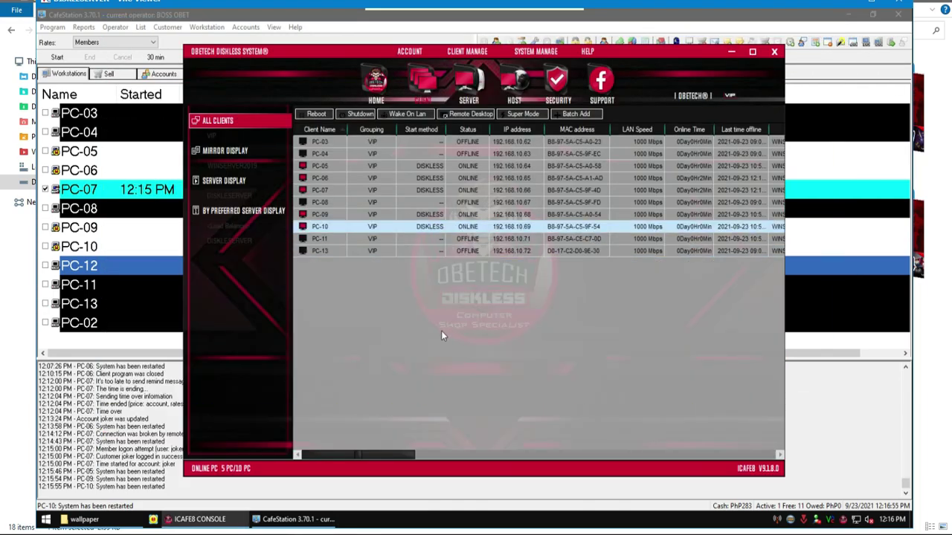
# - Switch to CafeStation and look over the states of the workstations
pyautogui.click(180, 289)
pyautogui.click(233, 246)
pyautogui.click(276, 227)
pyautogui.click(275, 151)
pyautogui.click(361, 320)
pyautogui.moveTo(297, 519)
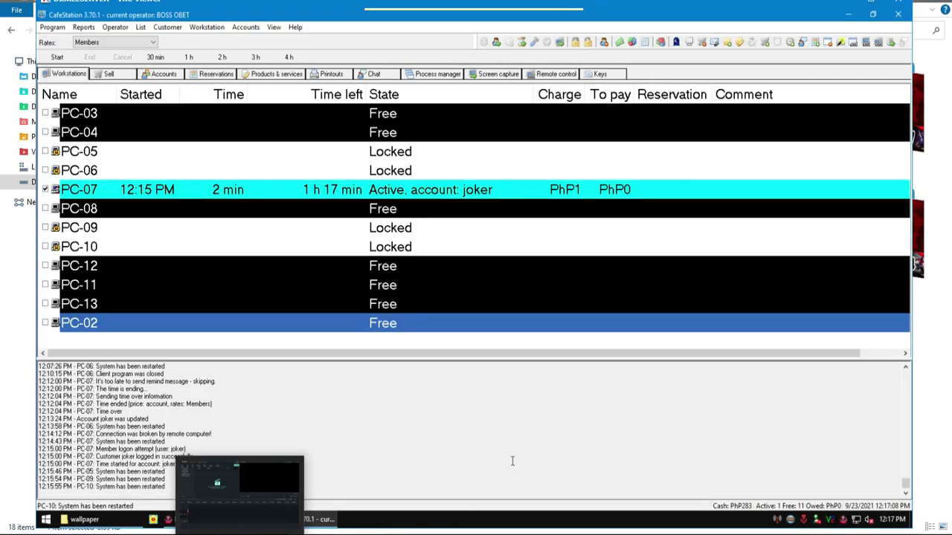
# - Switch to the ICAFE8 console and shut down the clients PC-05, PC-06, PC-09 and PC-10
pyautogui.click(551, 499)
pyautogui.click(938, 29)
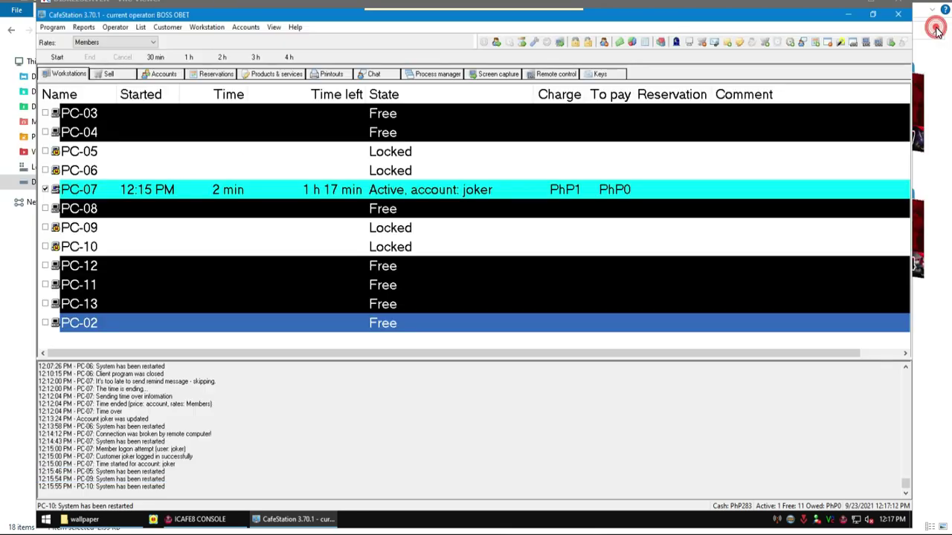
pyautogui.click(177, 525)
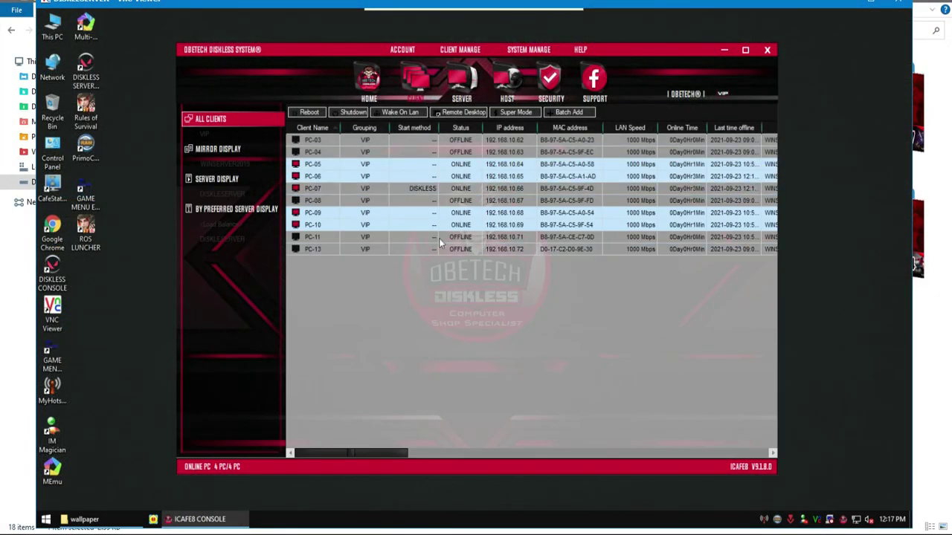
pyautogui.click(354, 112)
pyautogui.click(465, 284)
pyautogui.click(406, 288)
pyautogui.click(404, 250)
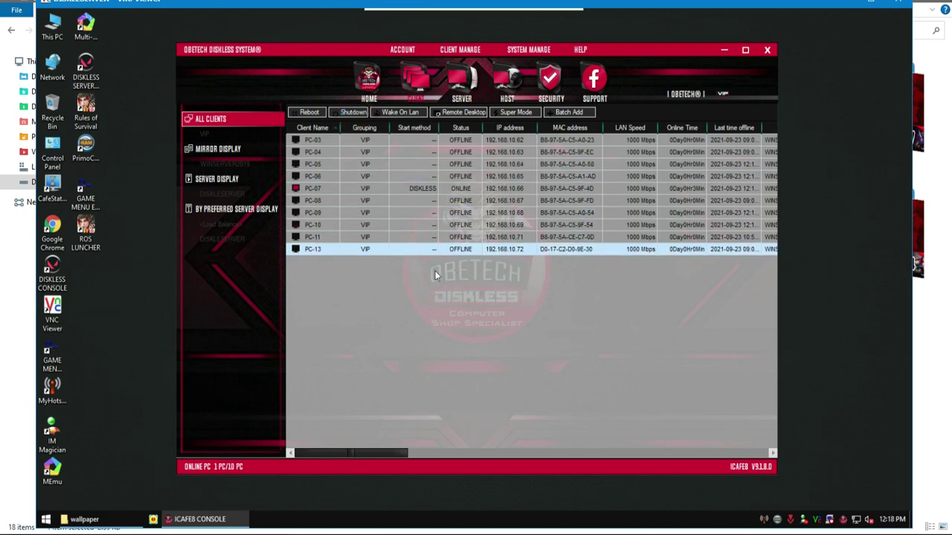
# - Look over the diskless server's status and its image management entry, and return to the console's home page
pyautogui.click(462, 80)
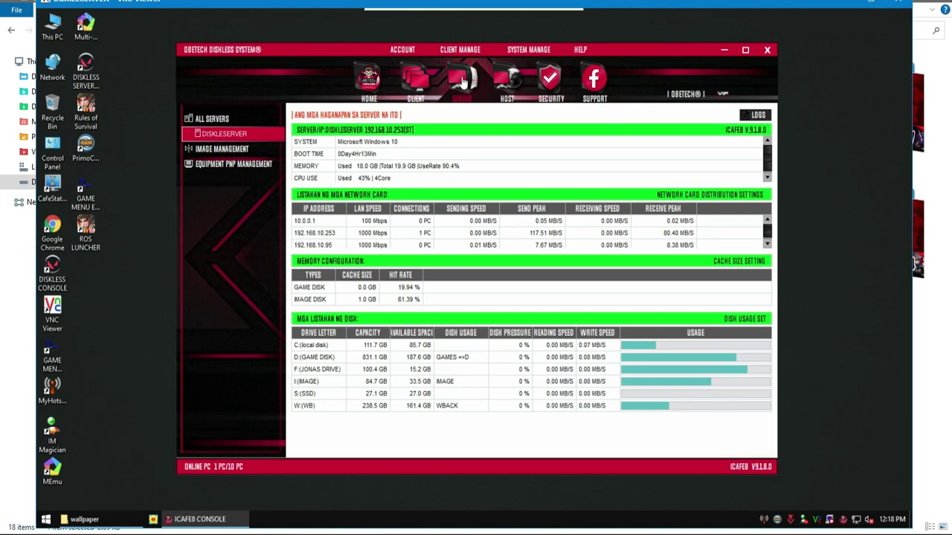
pyautogui.click(222, 149)
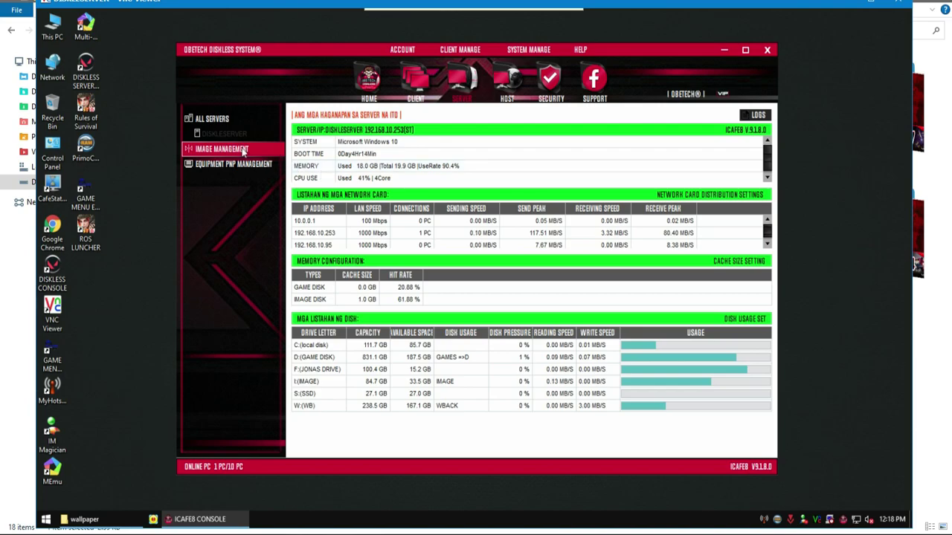
pyautogui.click(368, 80)
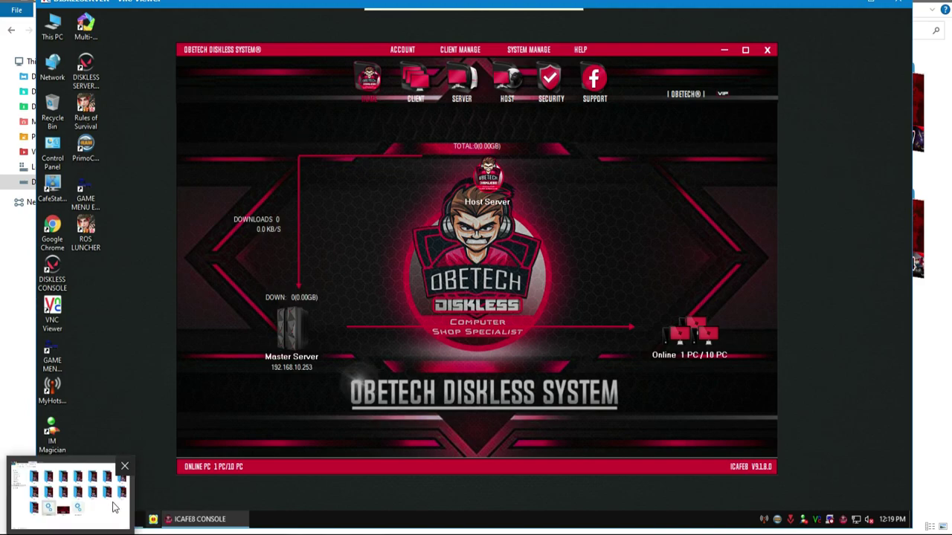
# - Review the numbered PC folders and batch files in the wallpaper folder on GAME DISK (D:), and close the folder
pyautogui.click(104, 519)
pyautogui.scroll(-5, 627, 317)
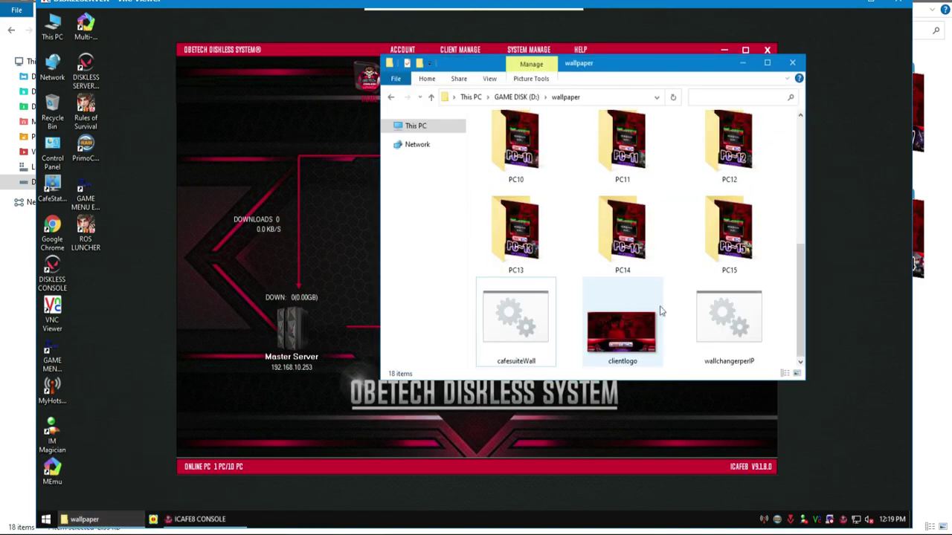
pyautogui.click(792, 62)
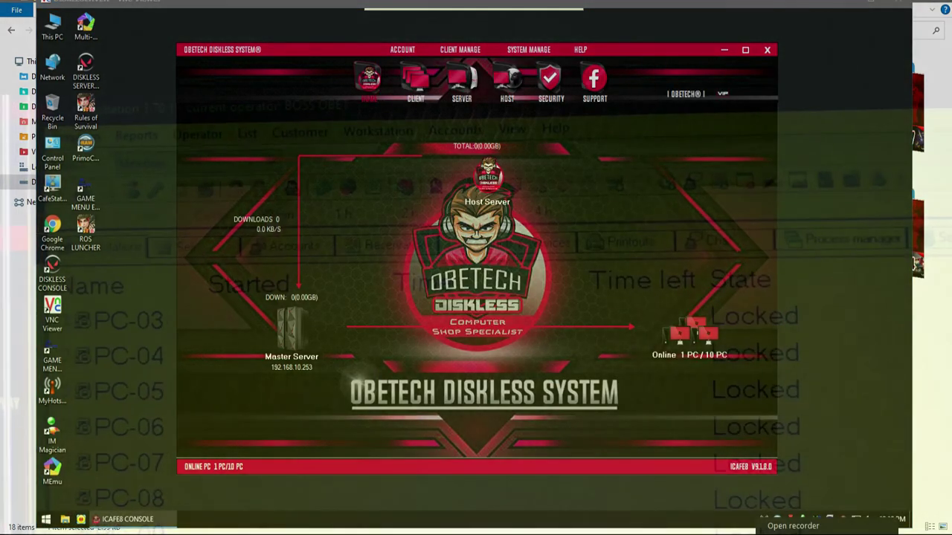